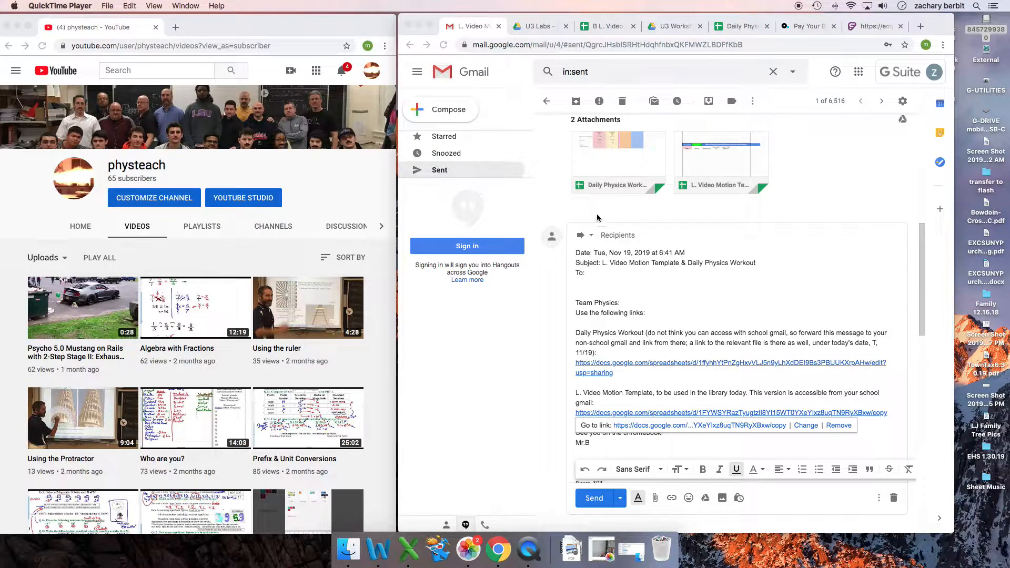
Widen the browser window showing the email so that it extends further toward the YouTube window.
click(389, 202)
drag(396, 200, 370, 205)
click(408, 206)
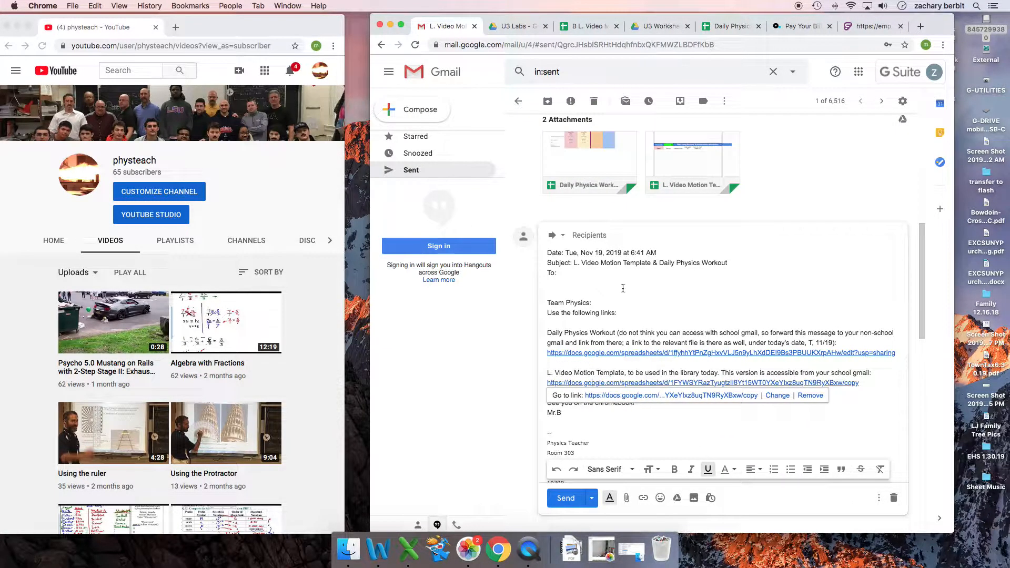
Open the L. Video Motion Template link in the email and make a copy of the spreadsheet.
scroll(623, 288, up, 1)
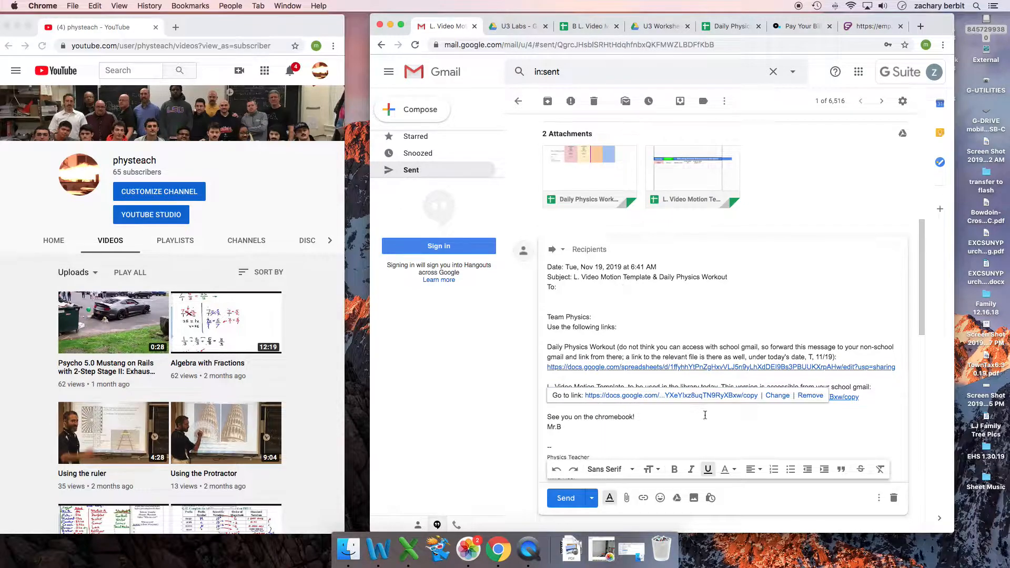
click(729, 423)
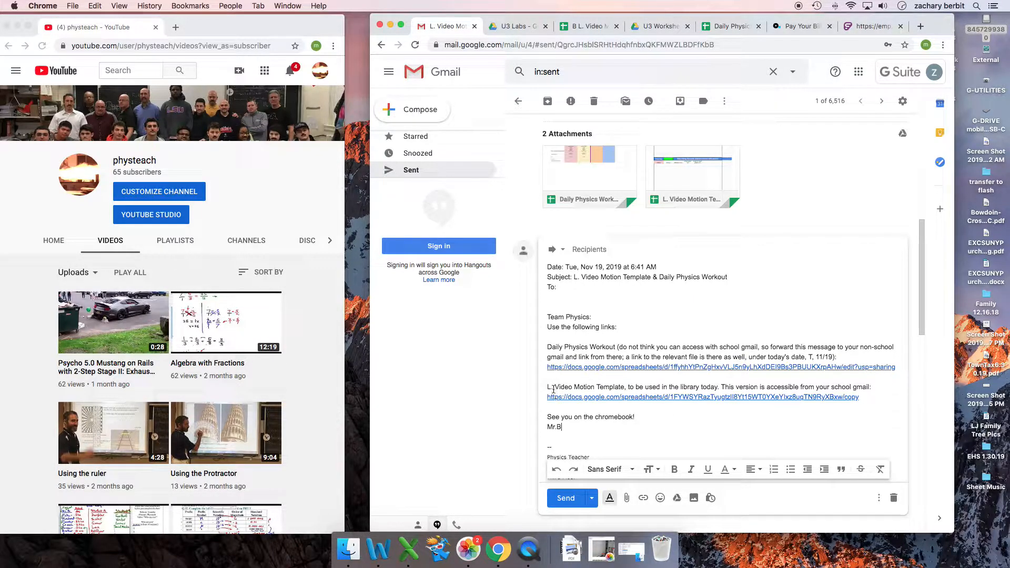
click(668, 399)
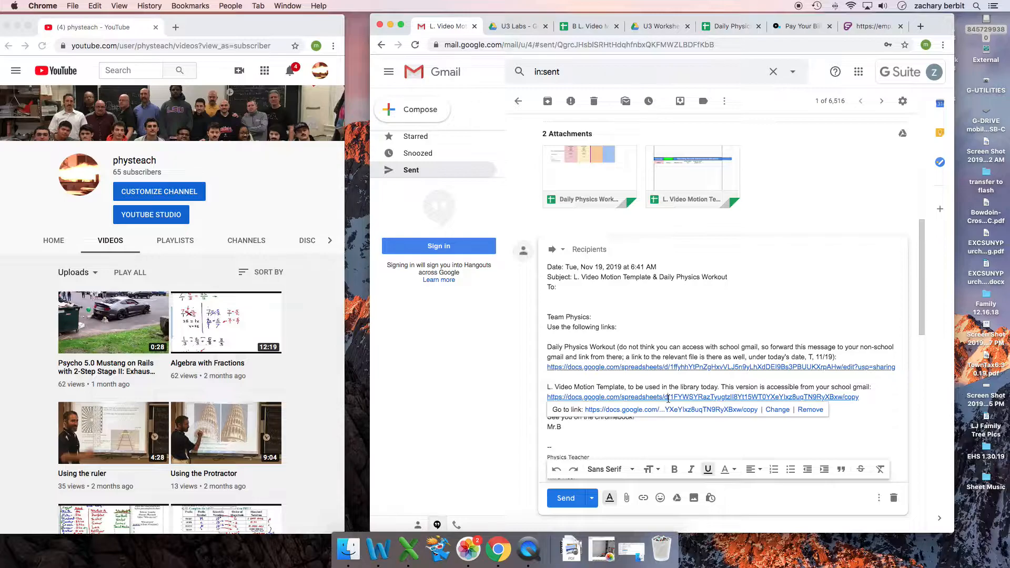
click(699, 410)
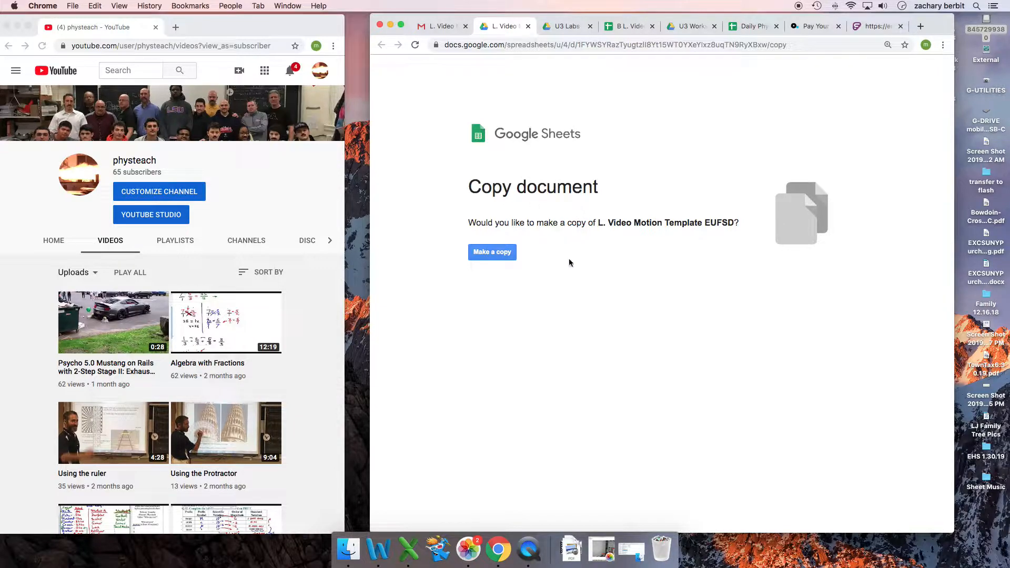
click(497, 255)
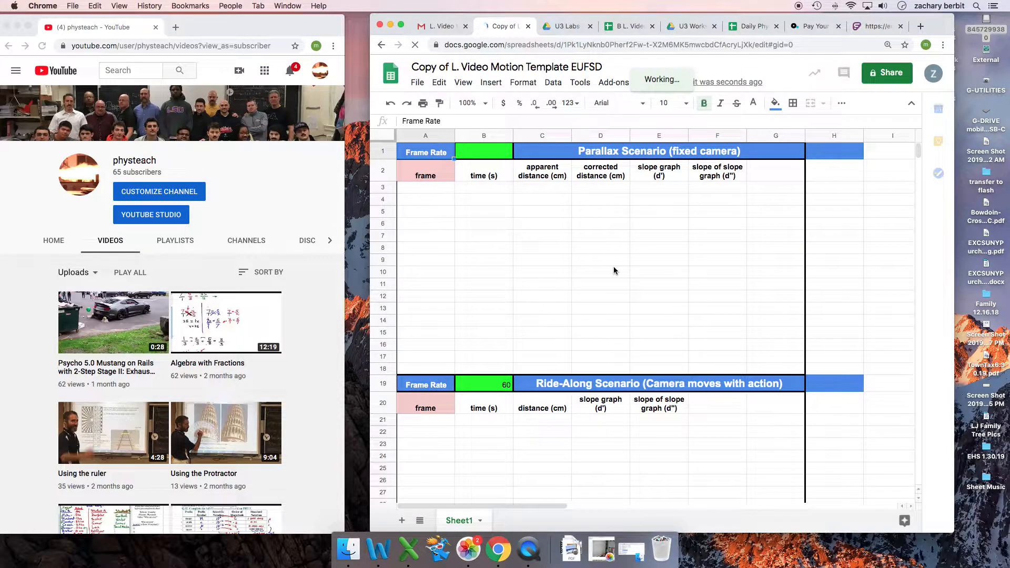
scroll(614, 271, down, 2)
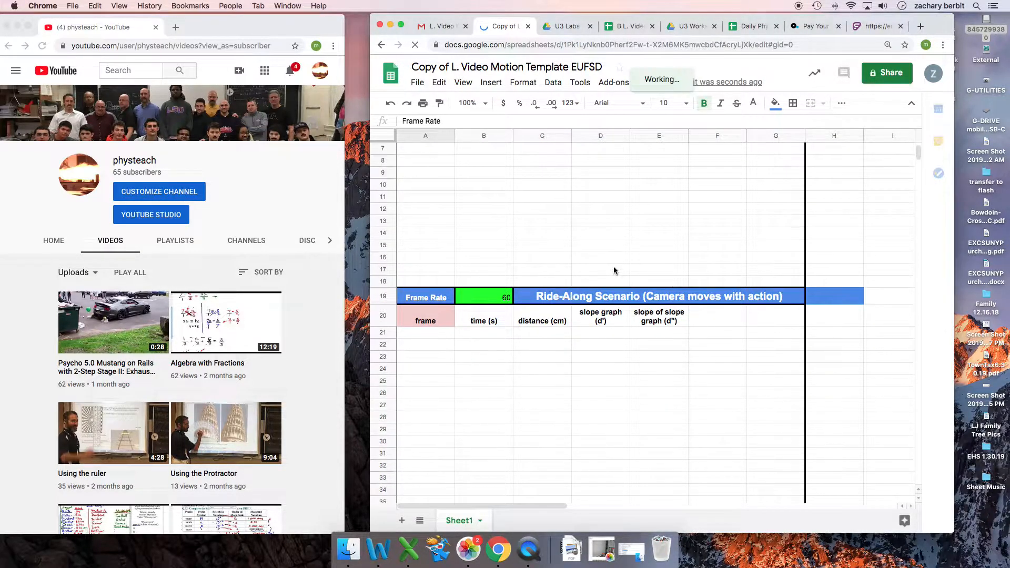
scroll(614, 270, up, 2)
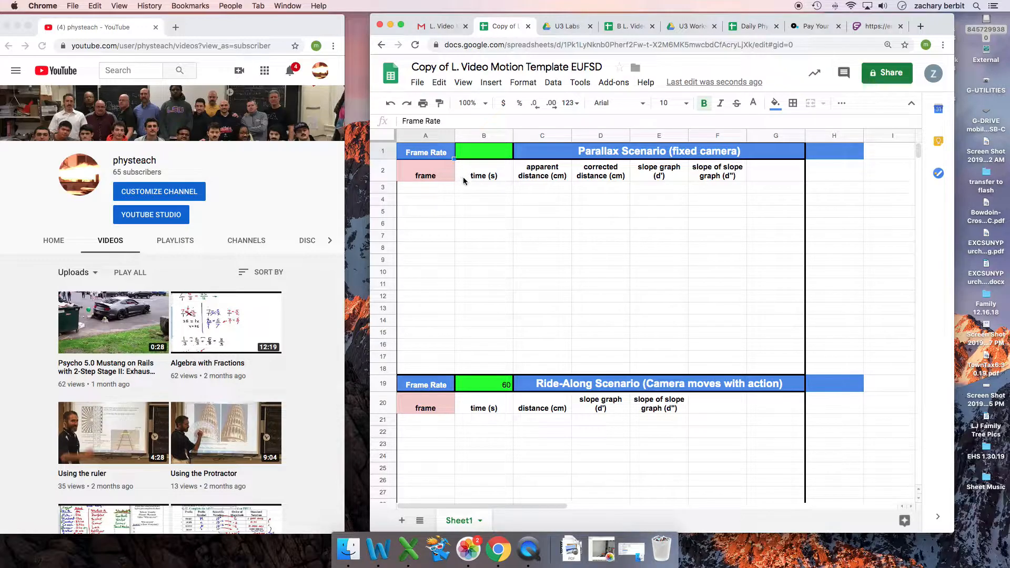
Replace "Copy of" in the spreadsheet's title with the teacher's abbreviated name, keeping "L. Video Motion Template EUFSD".
click(447, 67)
drag(447, 67, 411, 67)
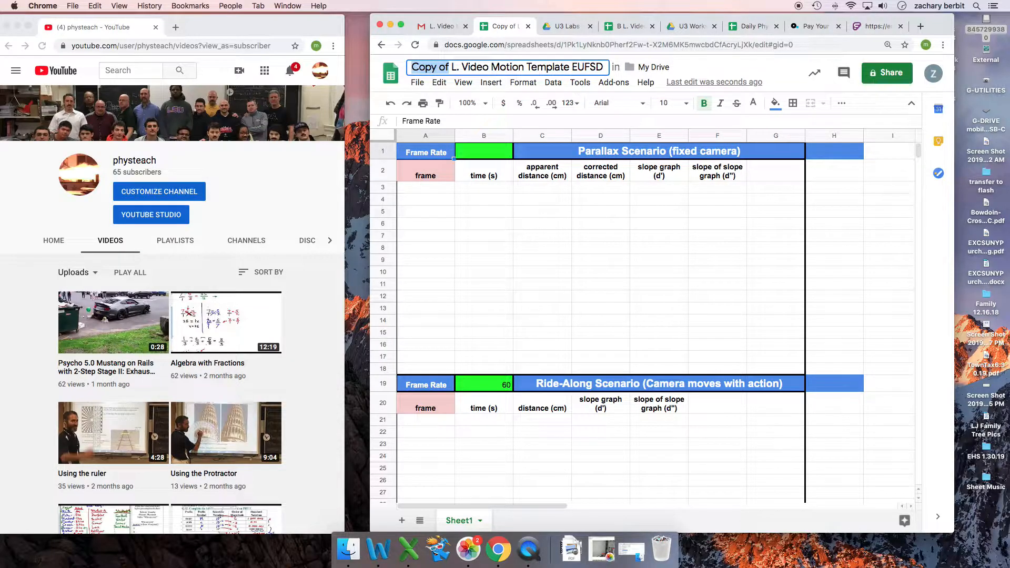
text(Mr.B)
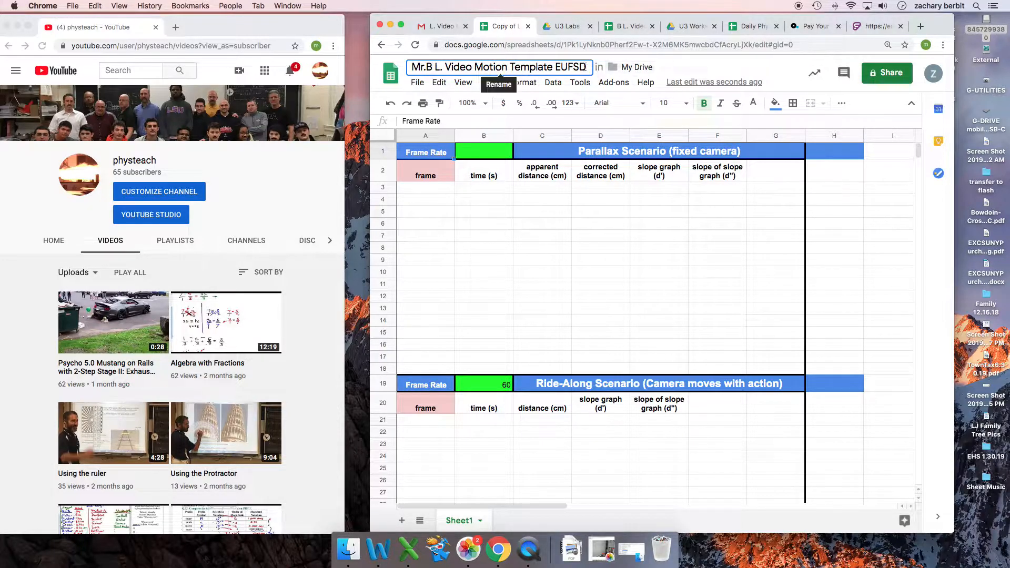
Move the spreadsheet to the shared U3 Labs folder, inside Regents Physics, Regents Physics Current and the U3 kinematics folder, accepting the sharing.
click(637, 70)
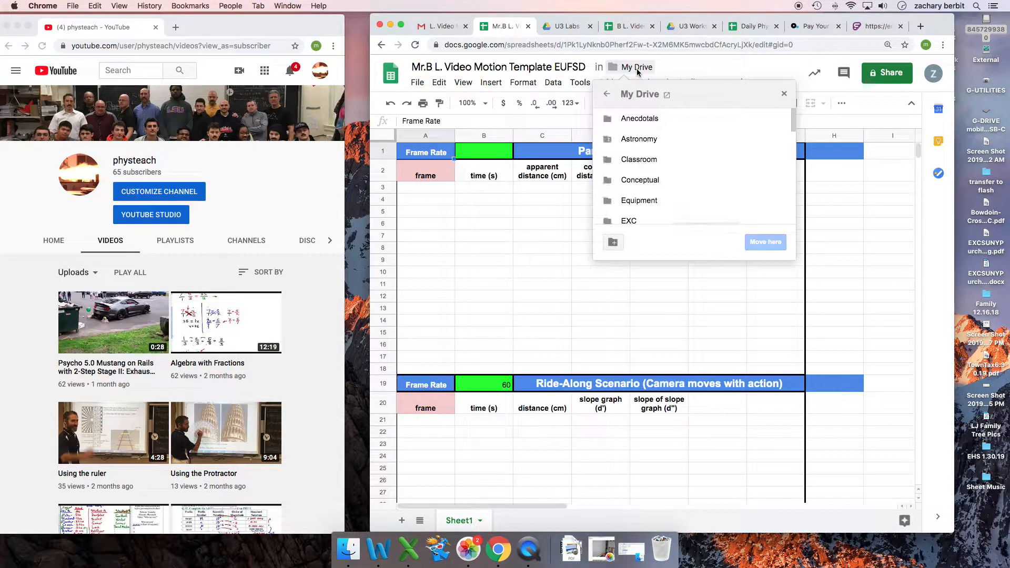
scroll(648, 181, down, 3)
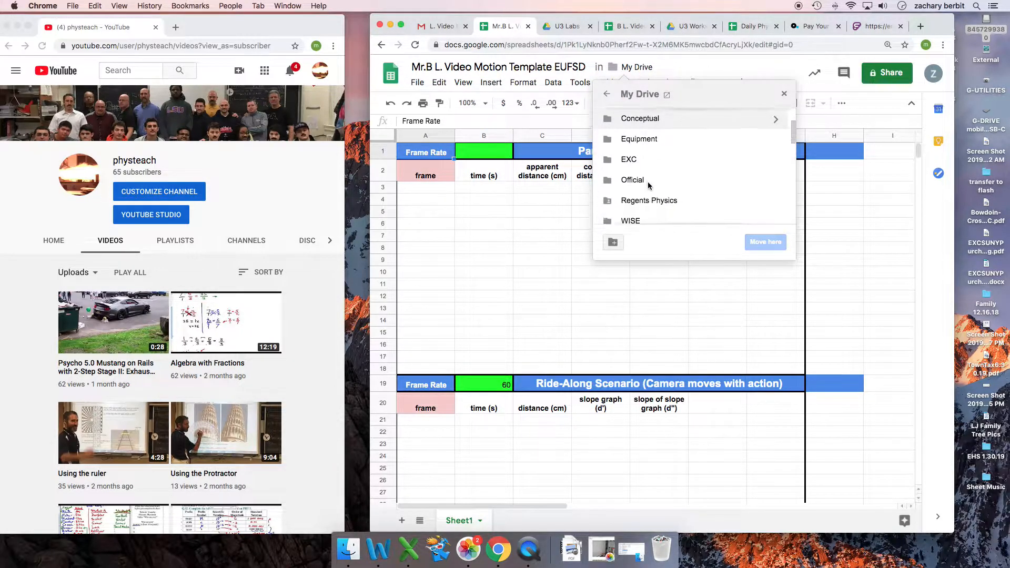
scroll(648, 185, down, 1)
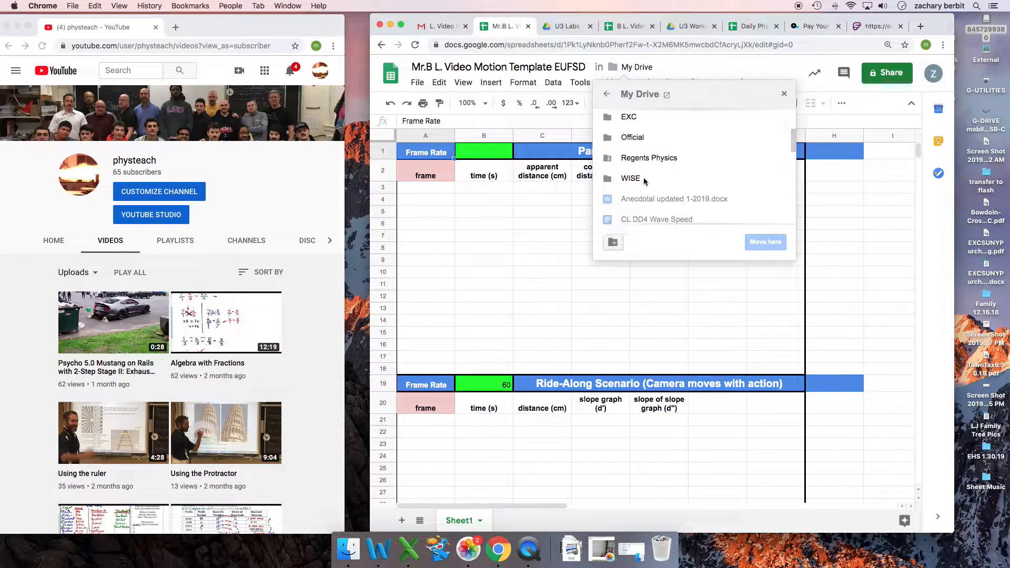
click(641, 160)
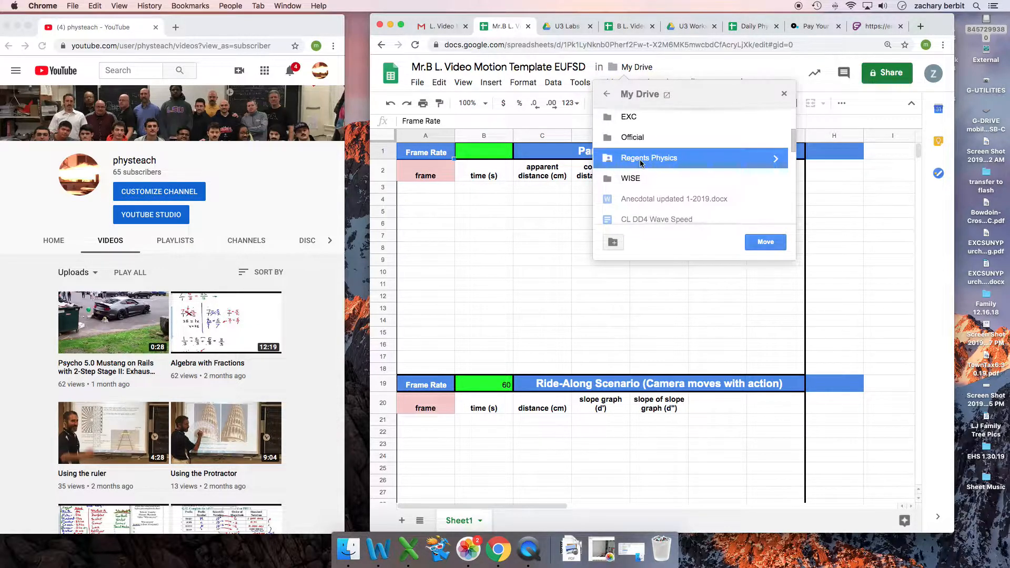
double_click(681, 161)
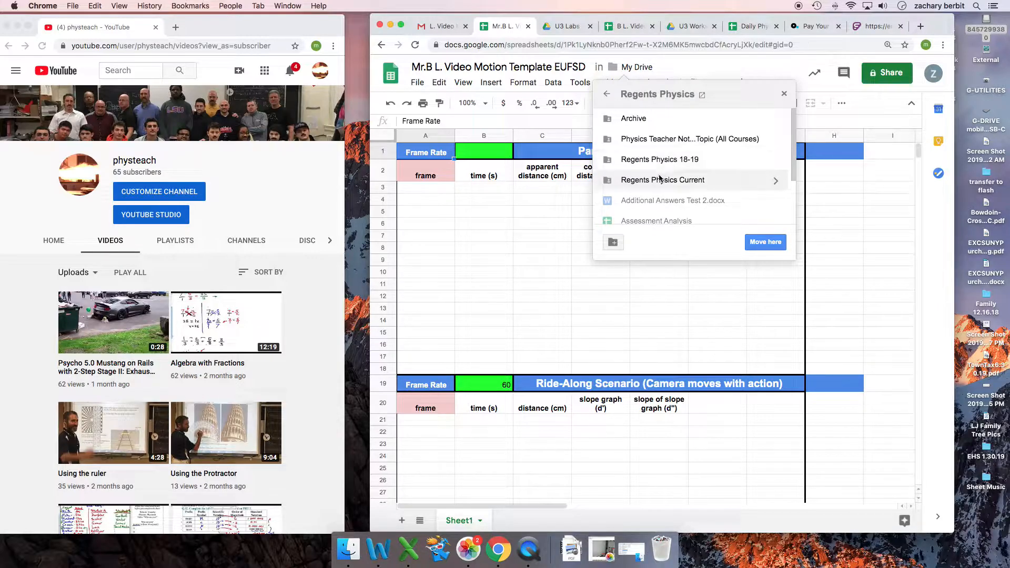
double_click(660, 180)
double_click(646, 200)
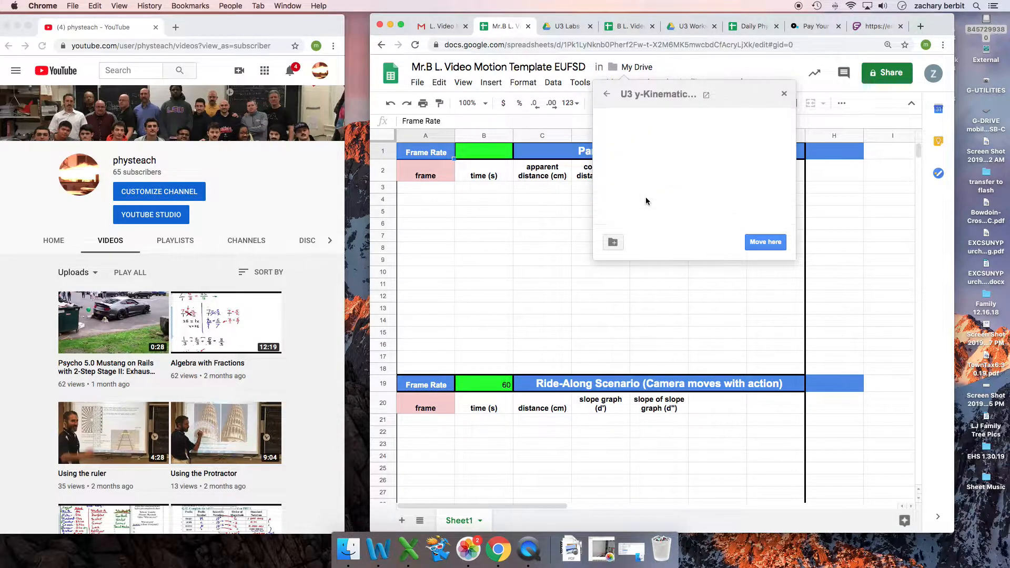
double_click(635, 138)
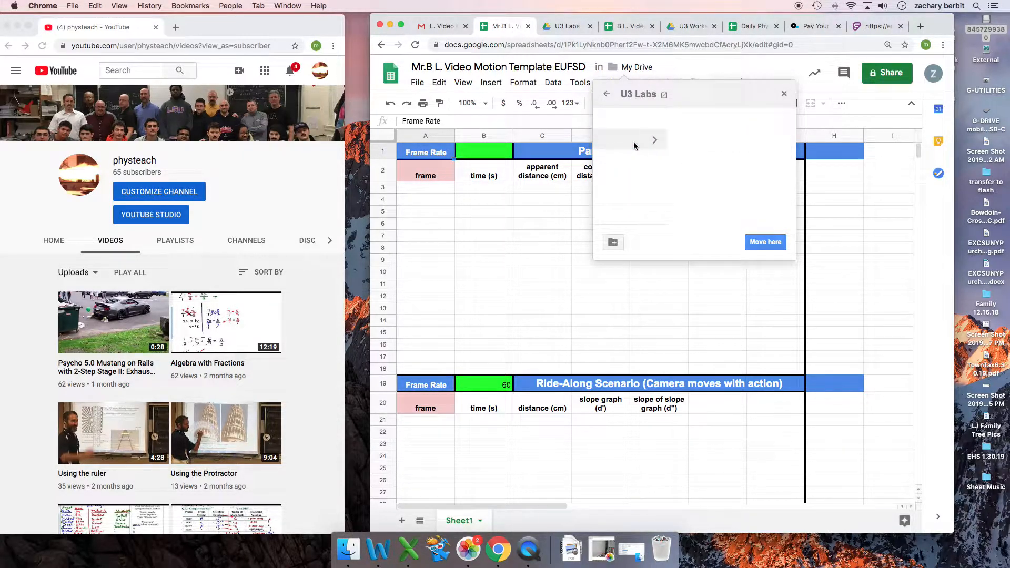
click(762, 246)
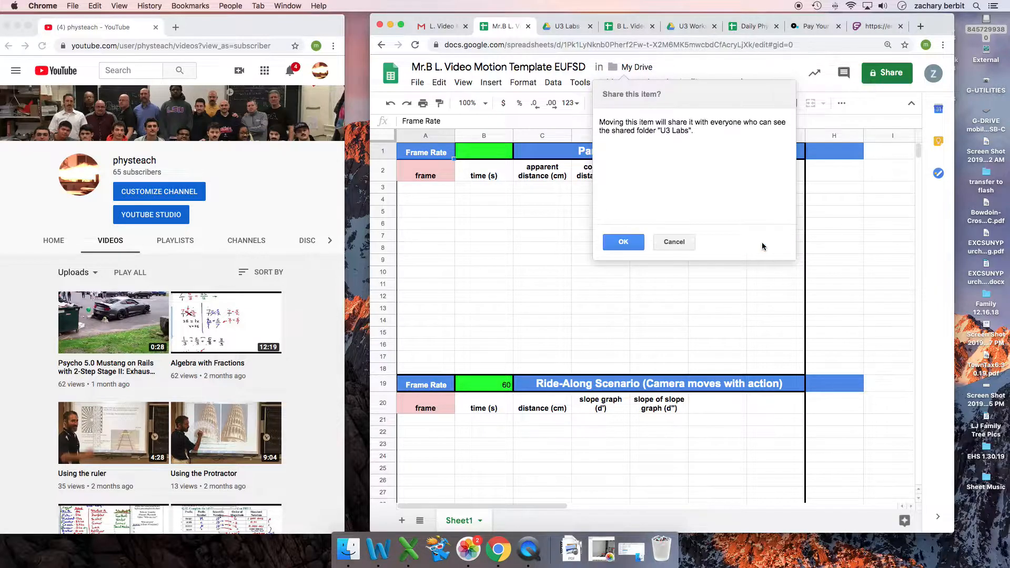
click(624, 243)
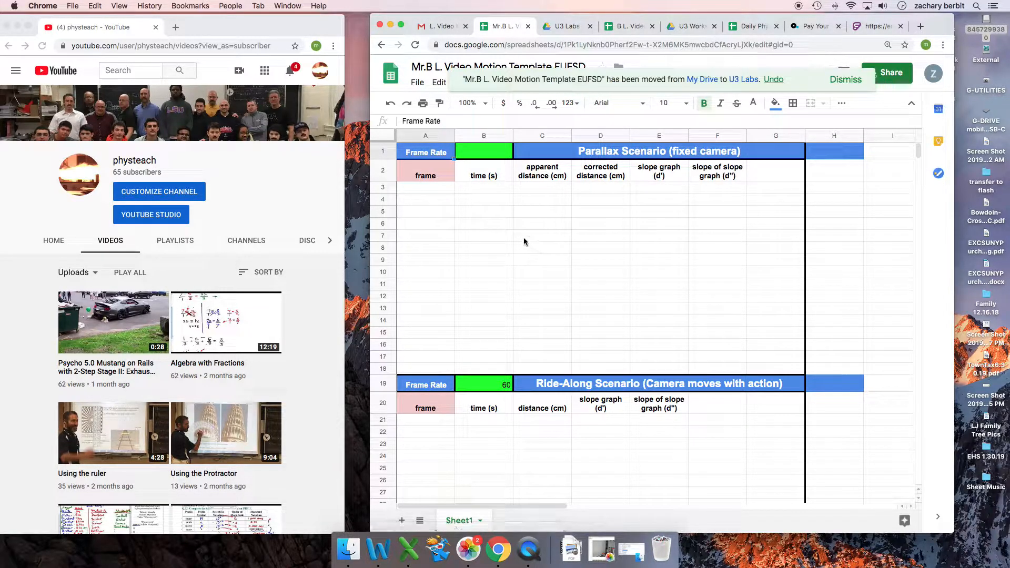
click(846, 80)
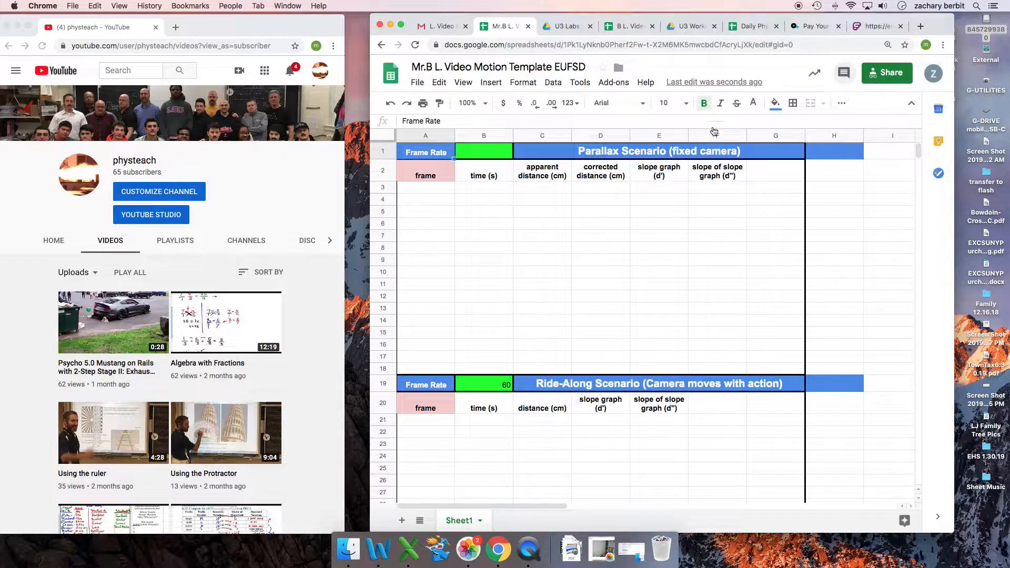
Rename Sheet1 as "Template".
double_click(461, 523)
text(Template)
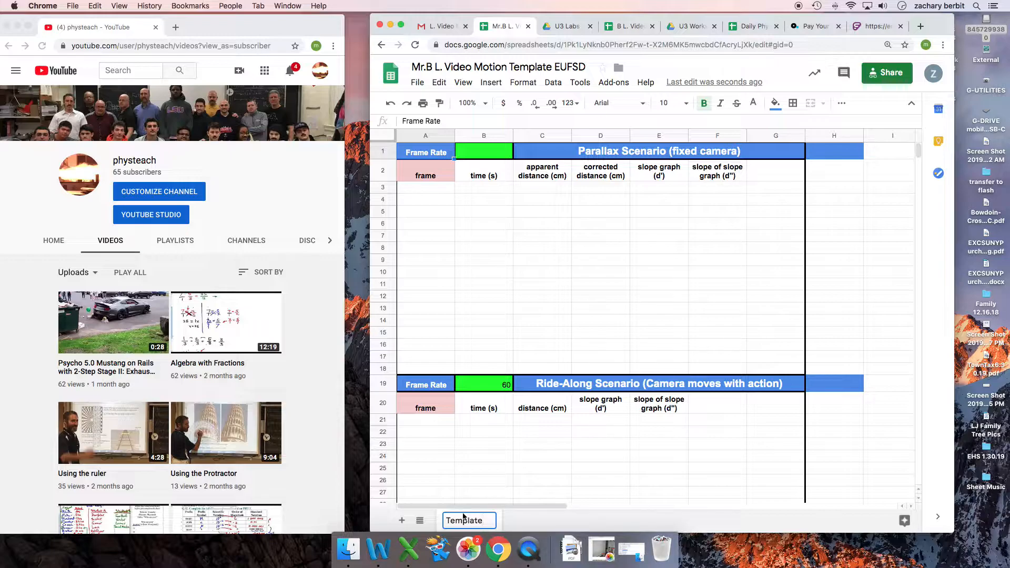
click(492, 472)
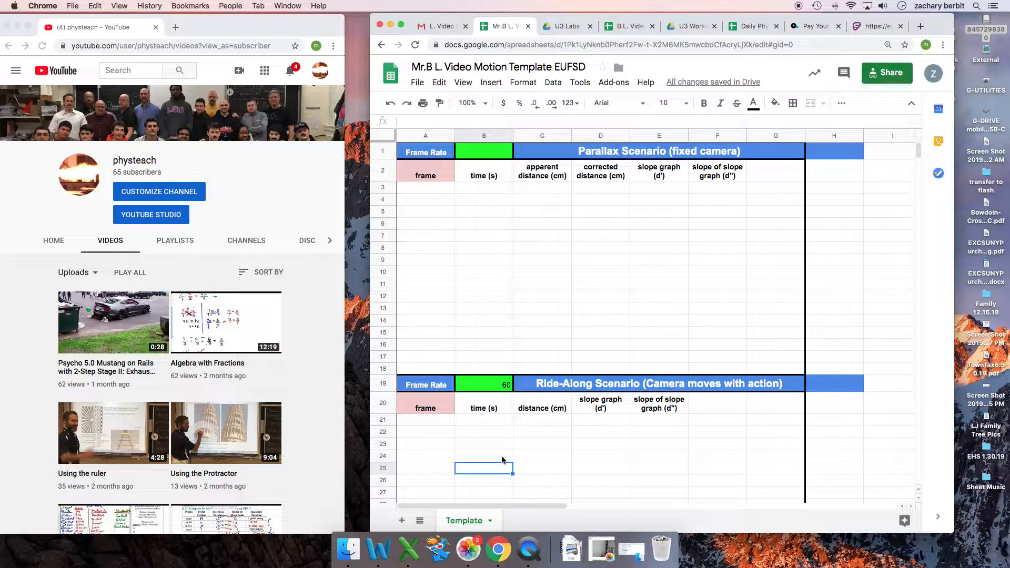
Duplicate the Template sheet, check the original, and return to the duplicate.
click(491, 523)
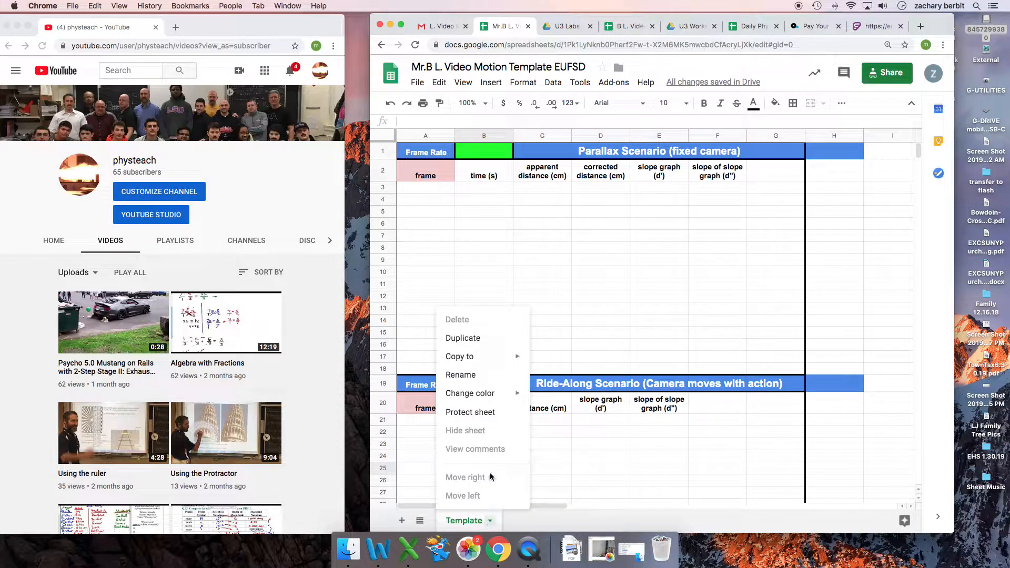
click(473, 340)
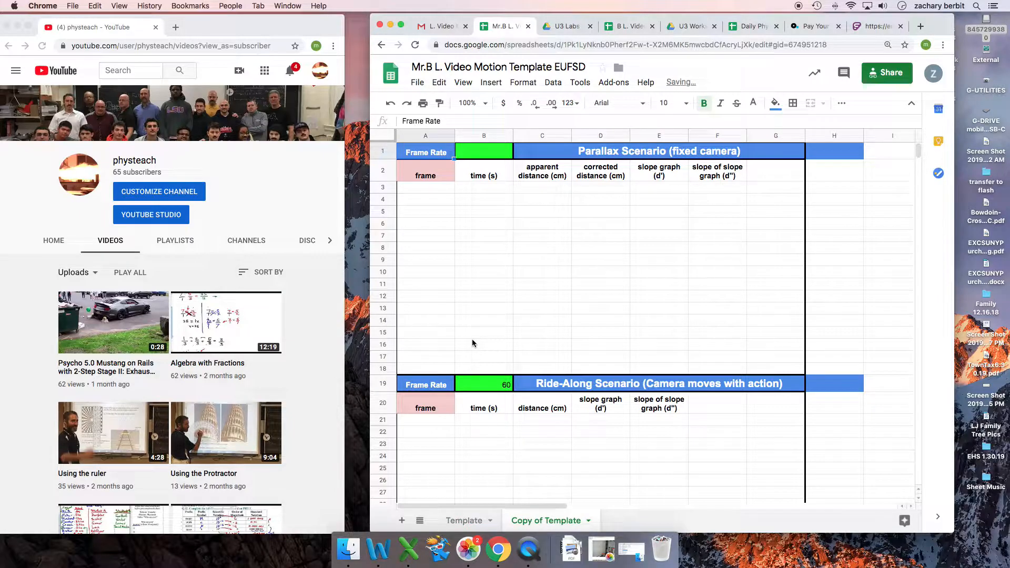
click(481, 524)
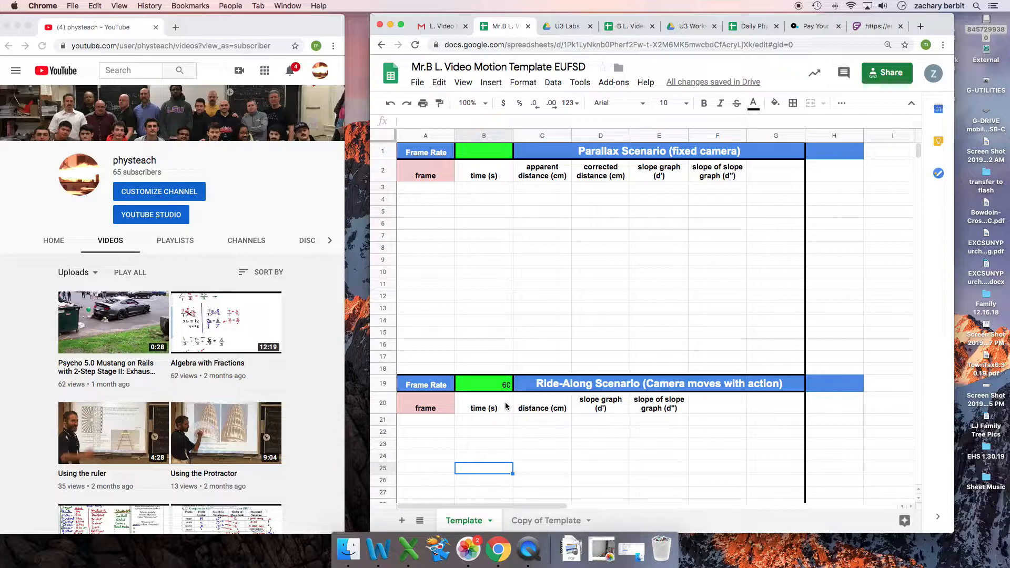
click(542, 523)
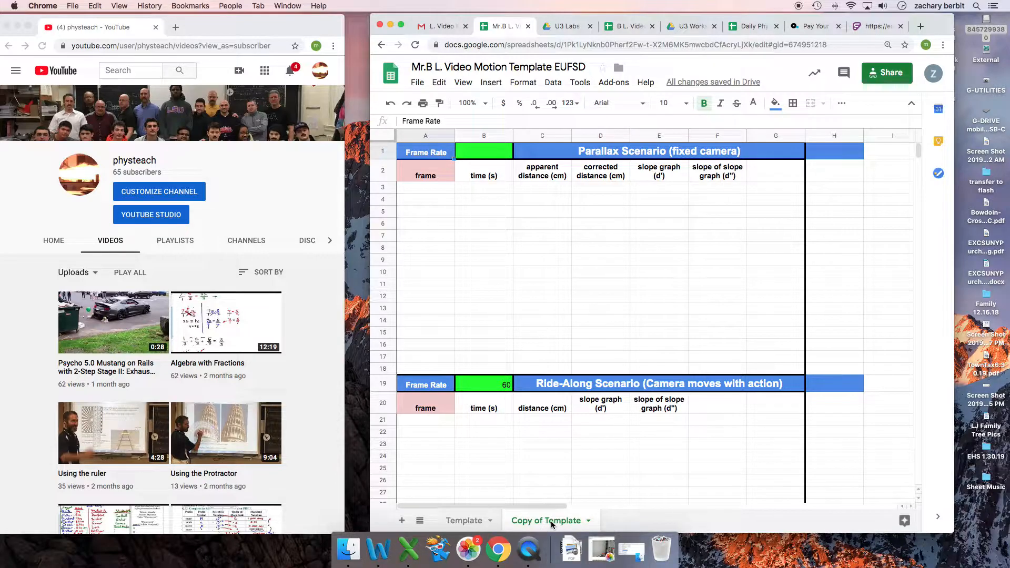
Rename the duplicated sheet as "L2.3 Fan Cart Acceleration".
double_click(552, 524)
click(579, 471)
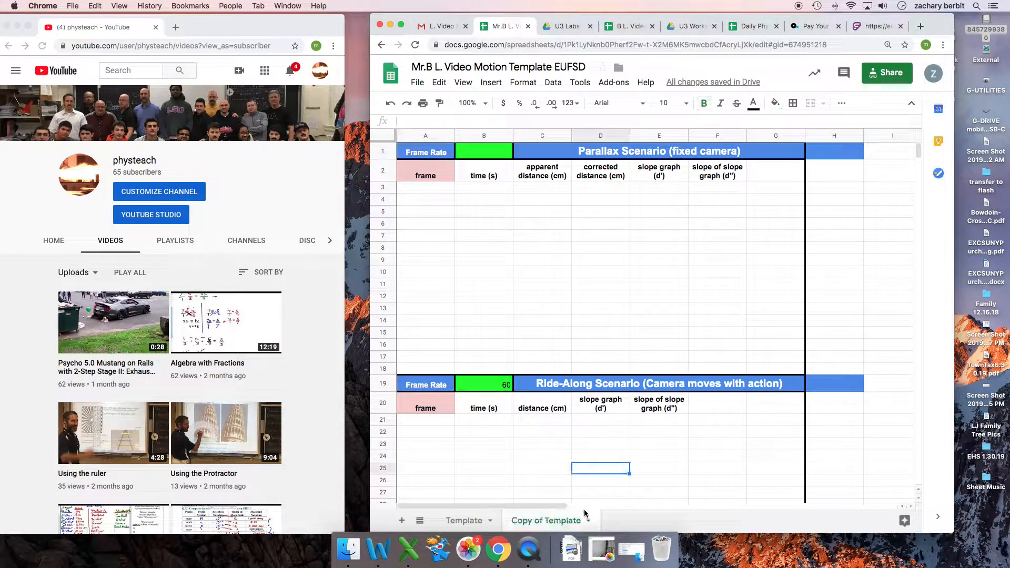
click(590, 522)
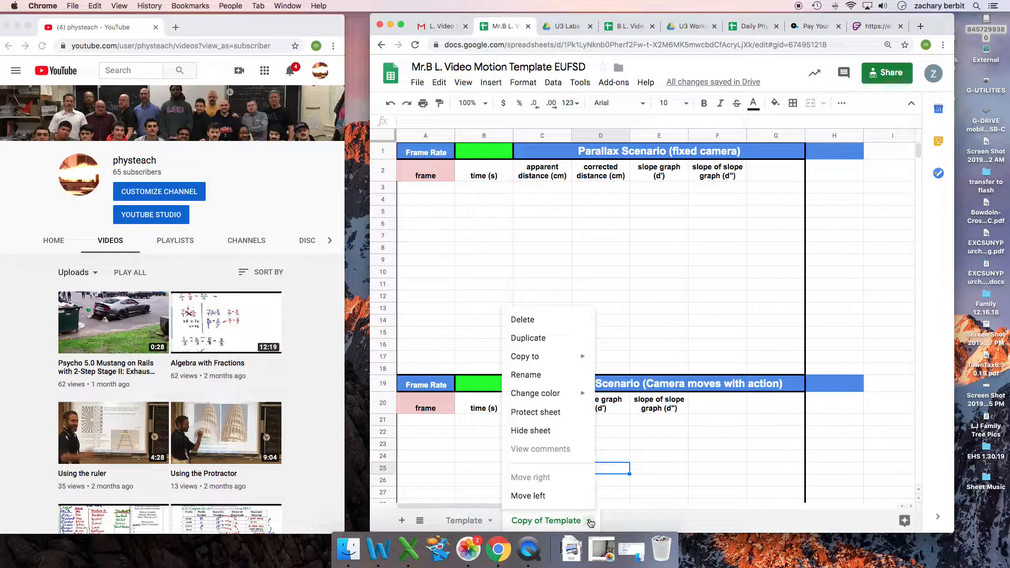
click(538, 379)
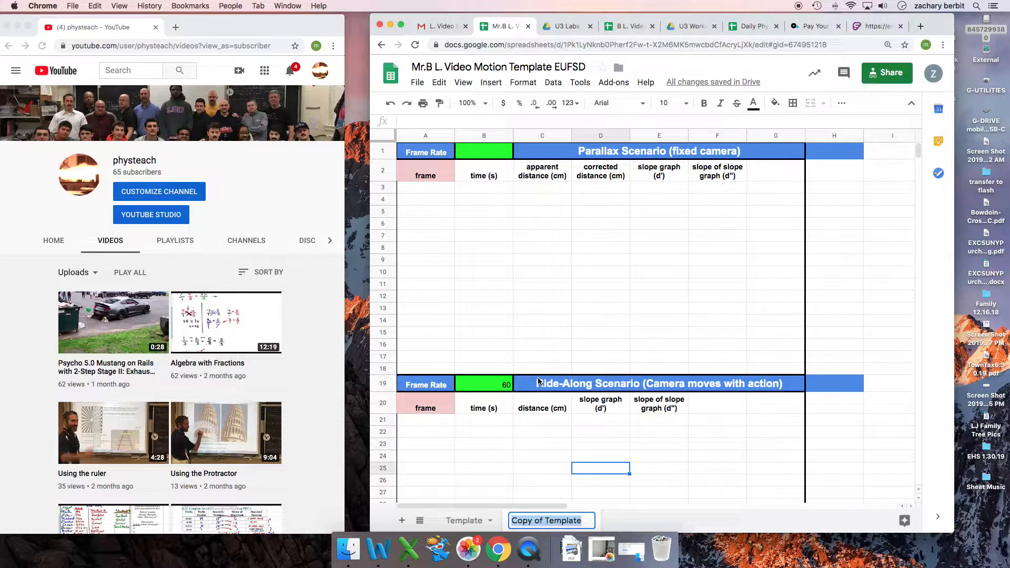
text(L2.3)
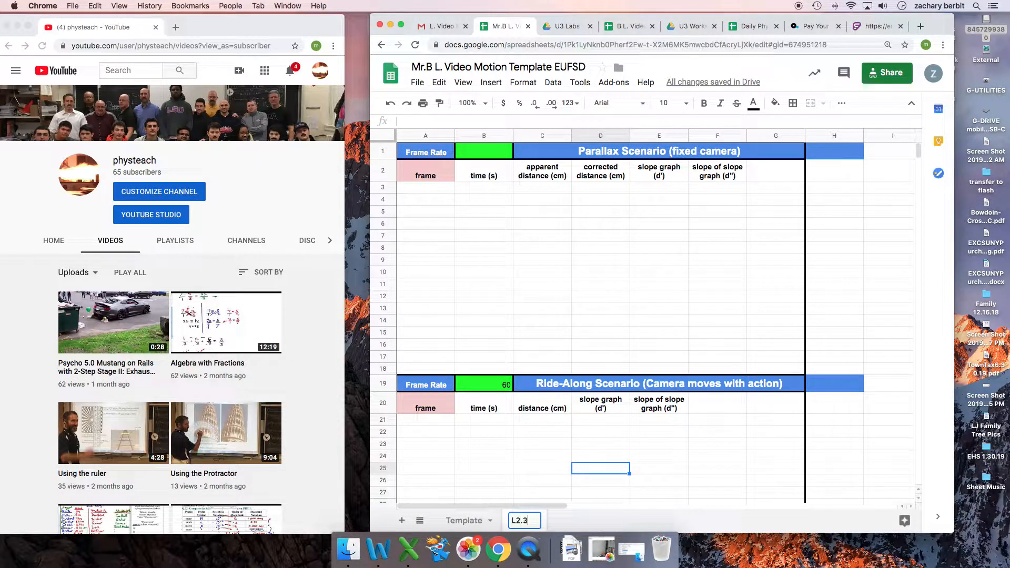
text( Fan Car)
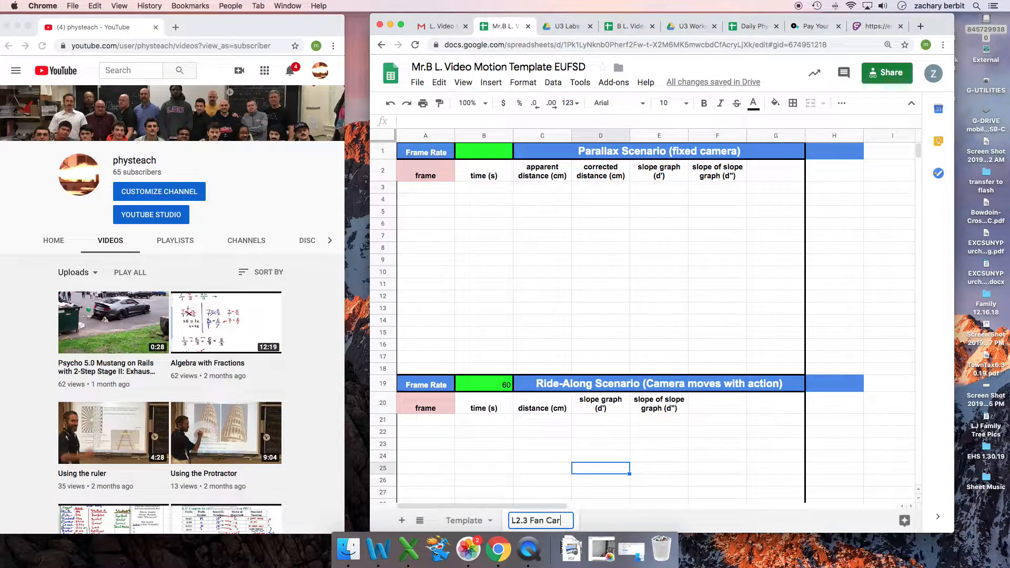
text(t Acceleration)
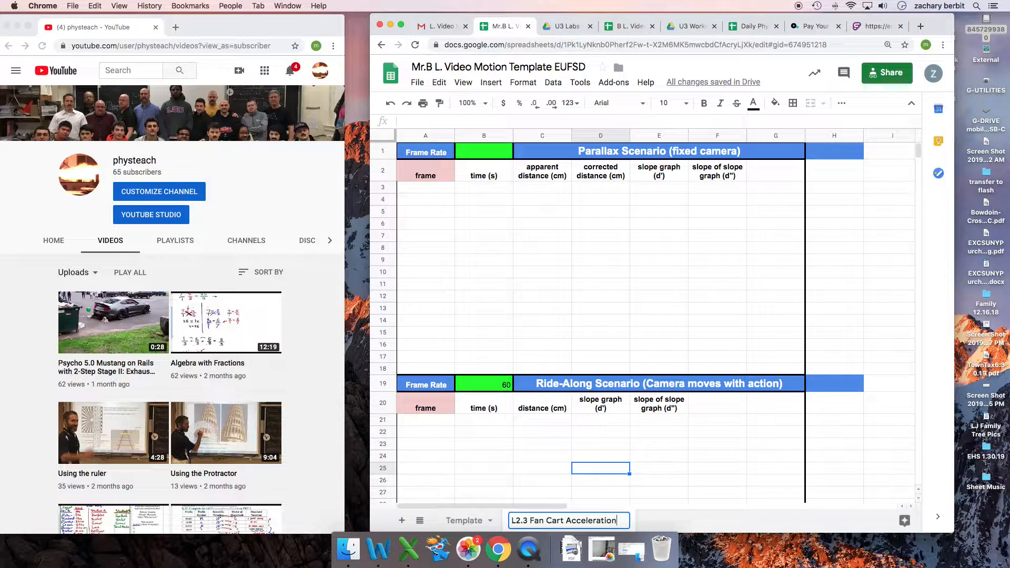
click(560, 446)
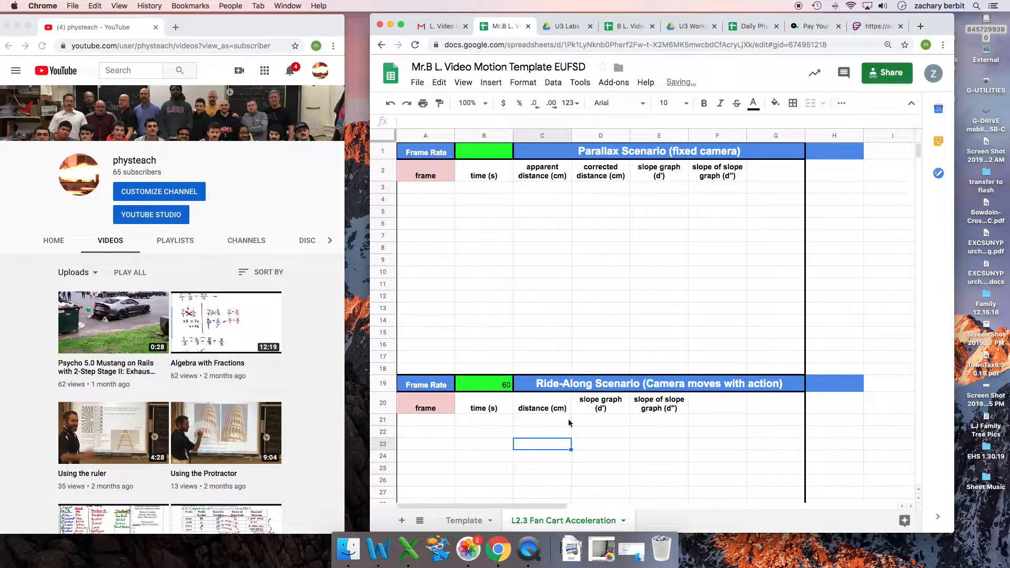
scroll(570, 425, down, 1)
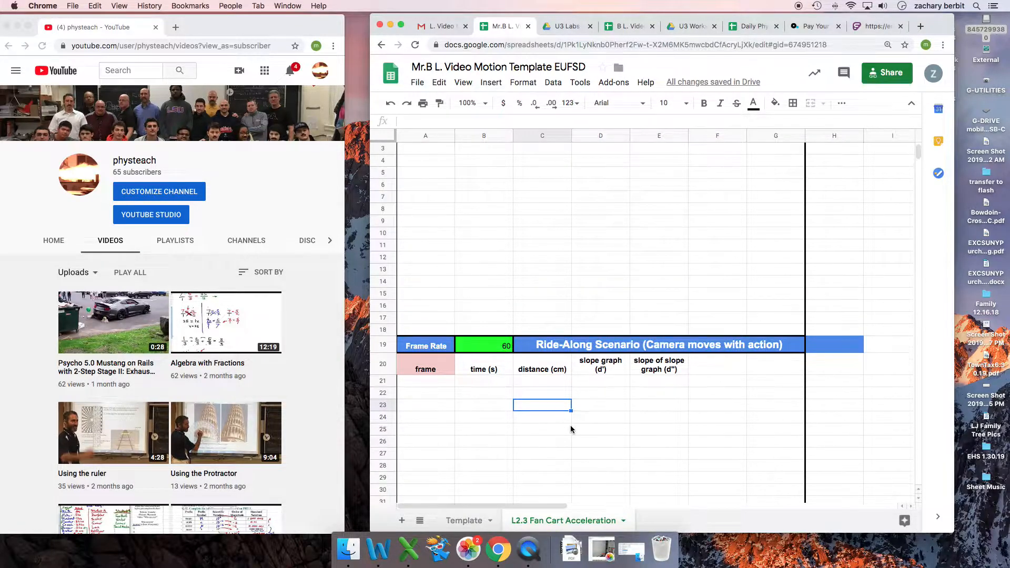
scroll(571, 429, up, 1)
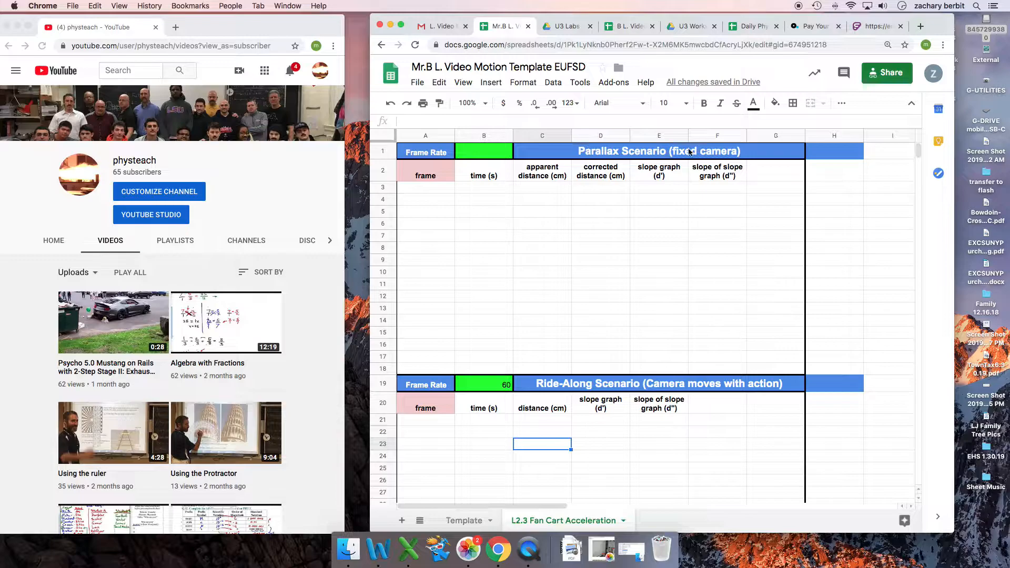
Examine the Parallax and Ride-Along scenario headings and the frame rate cells on the fan cart sheet.
click(603, 157)
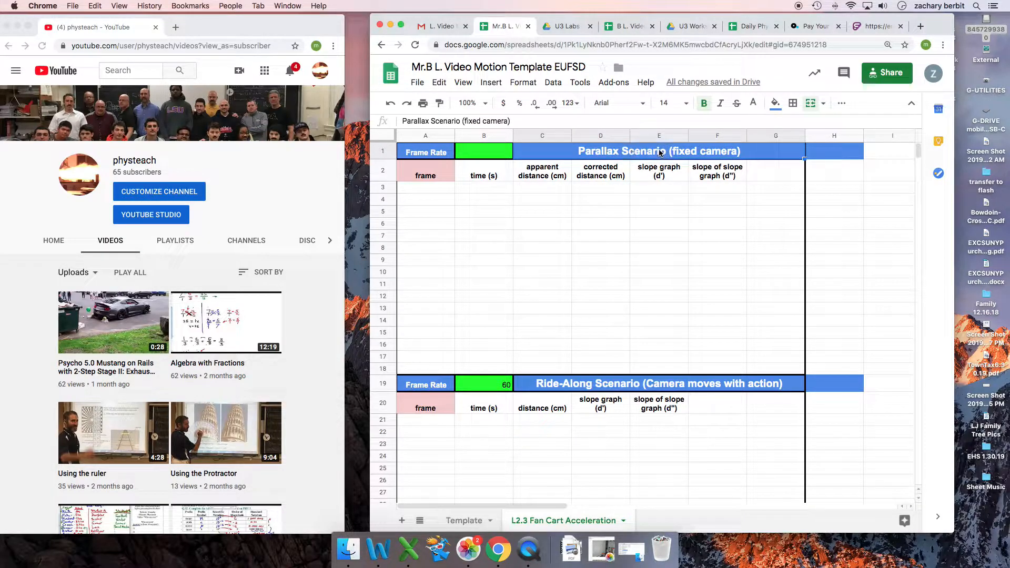
click(569, 388)
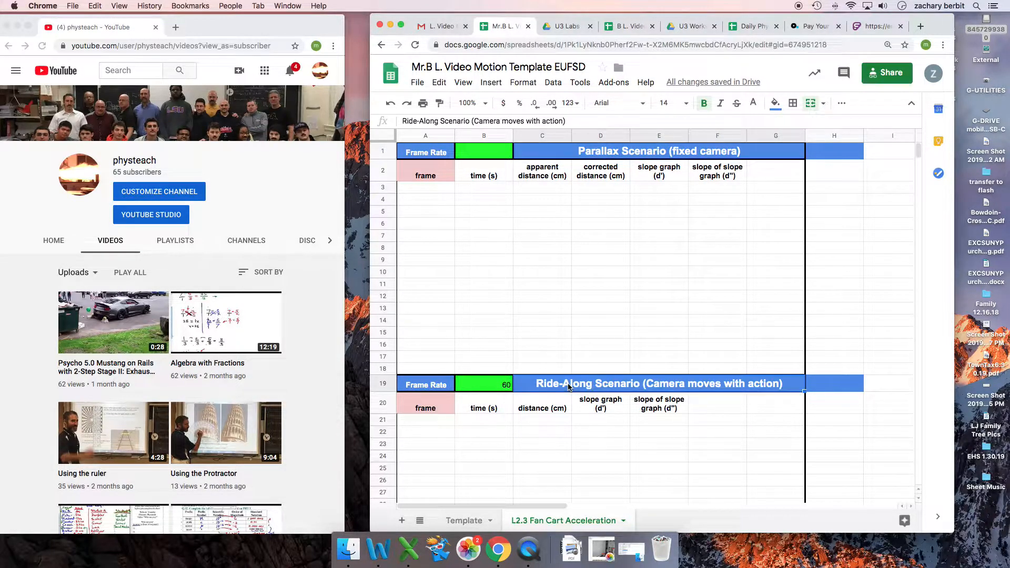
click(569, 421)
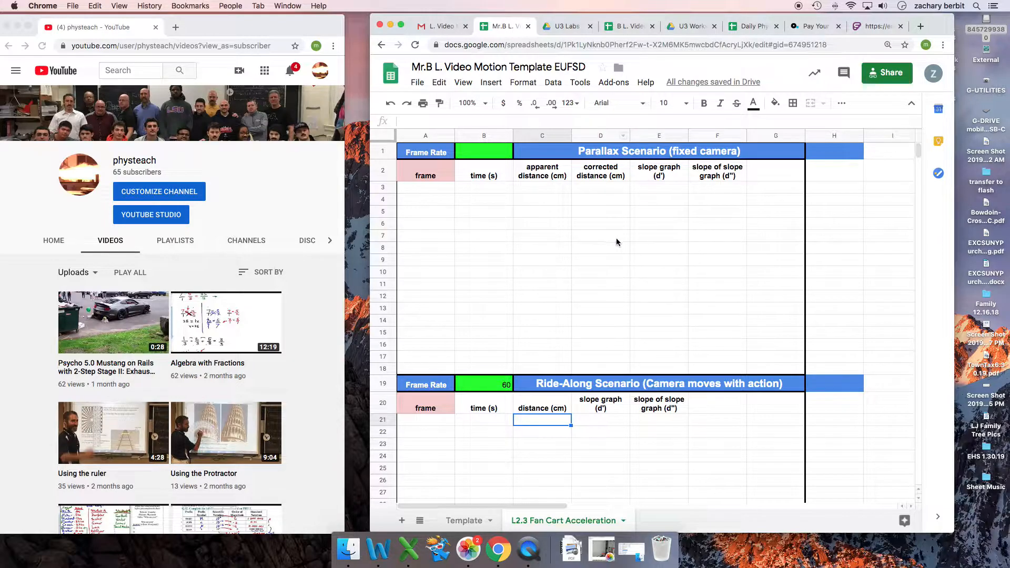
click(383, 154)
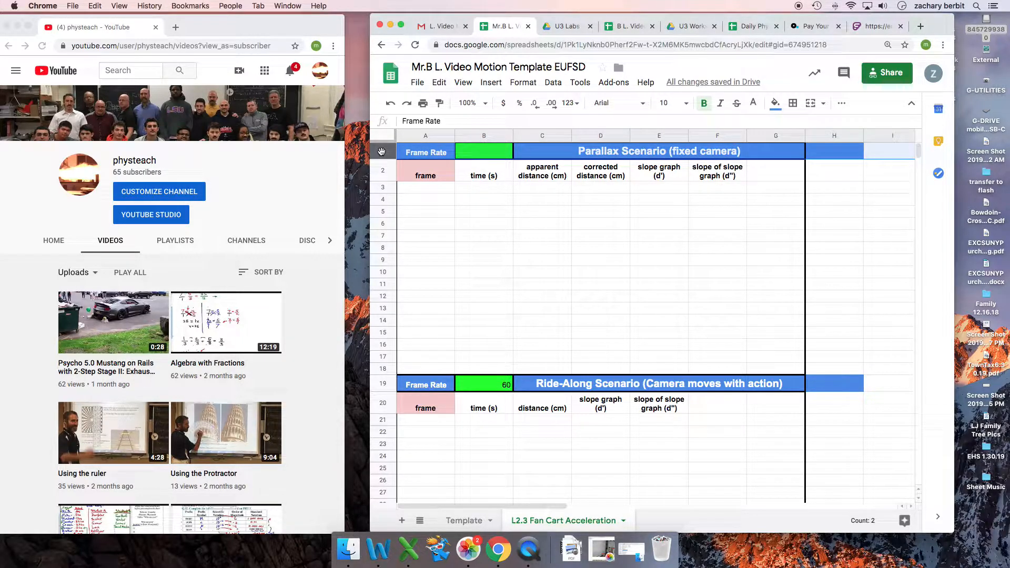
click(428, 158)
click(472, 158)
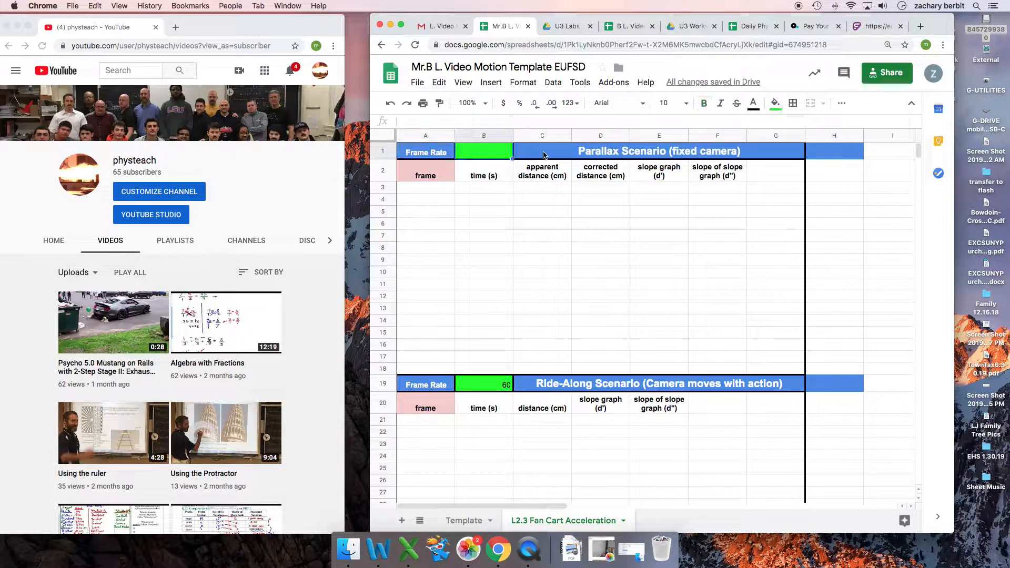
click(545, 155)
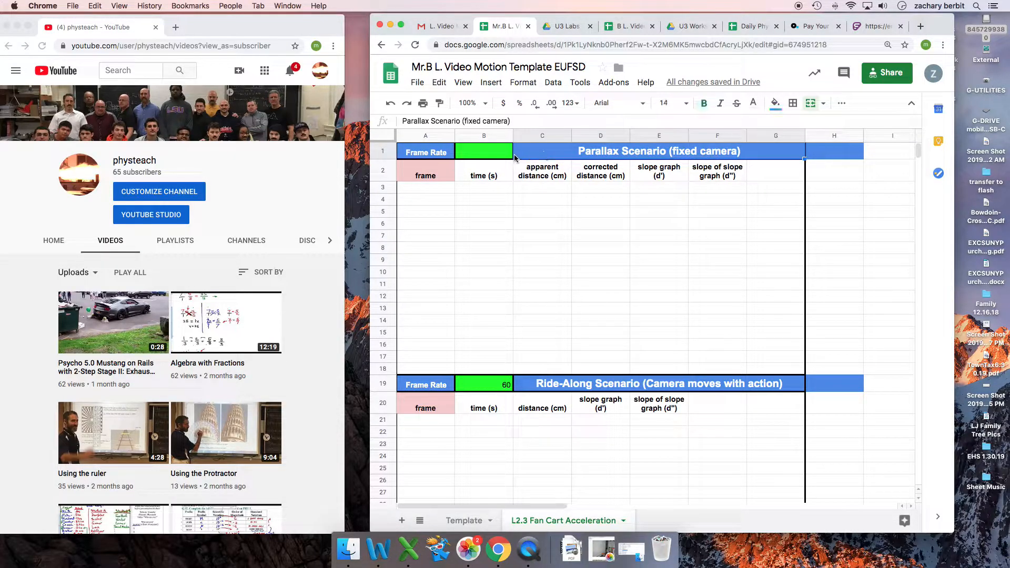
Delete rows 1 to 18 holding the Parallax Scenario block, and check that the Template sheet still has both scenarios.
click(383, 152)
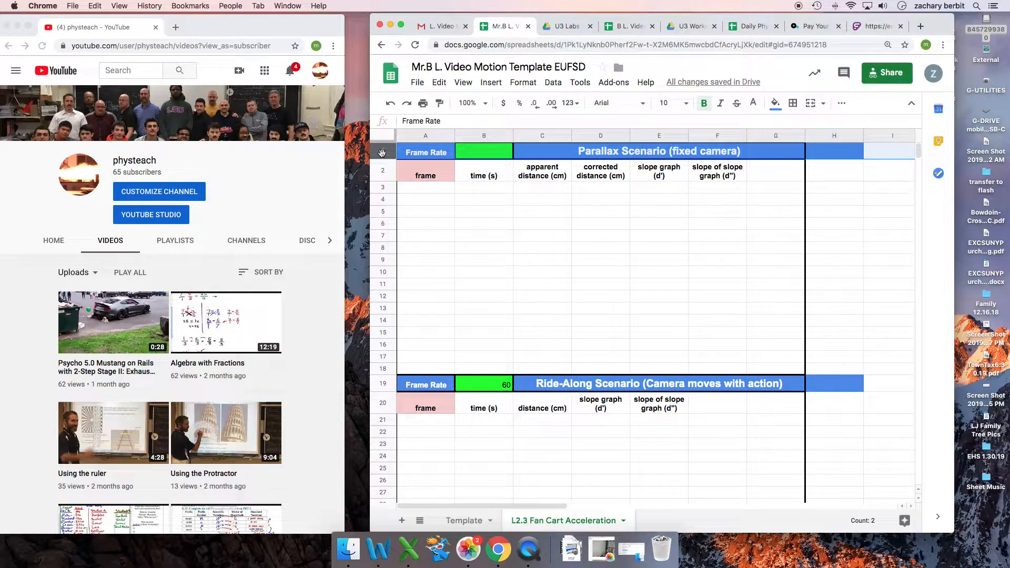
drag(382, 153, 382, 369)
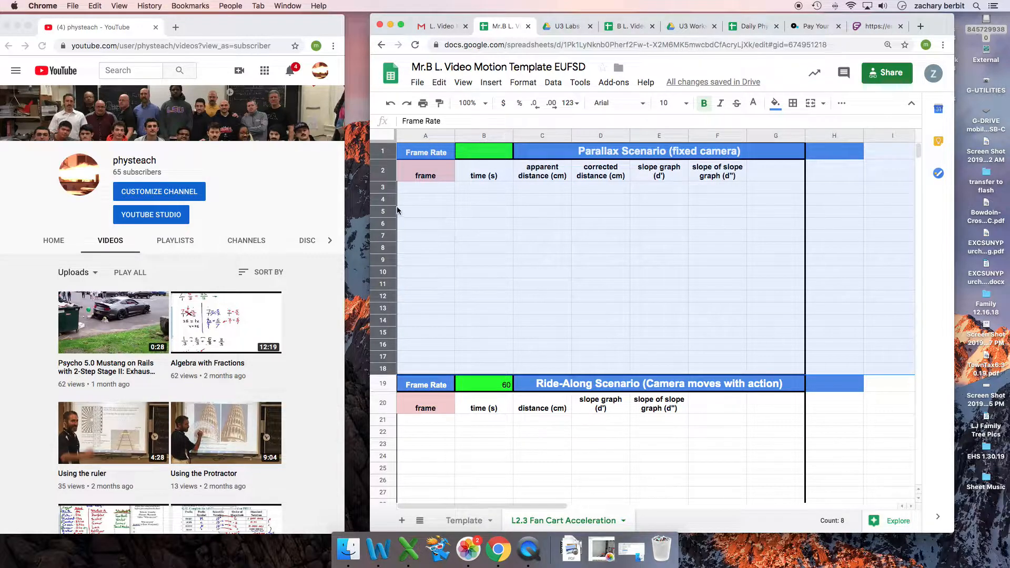
drag(385, 196, 383, 210)
right_click(382, 211)
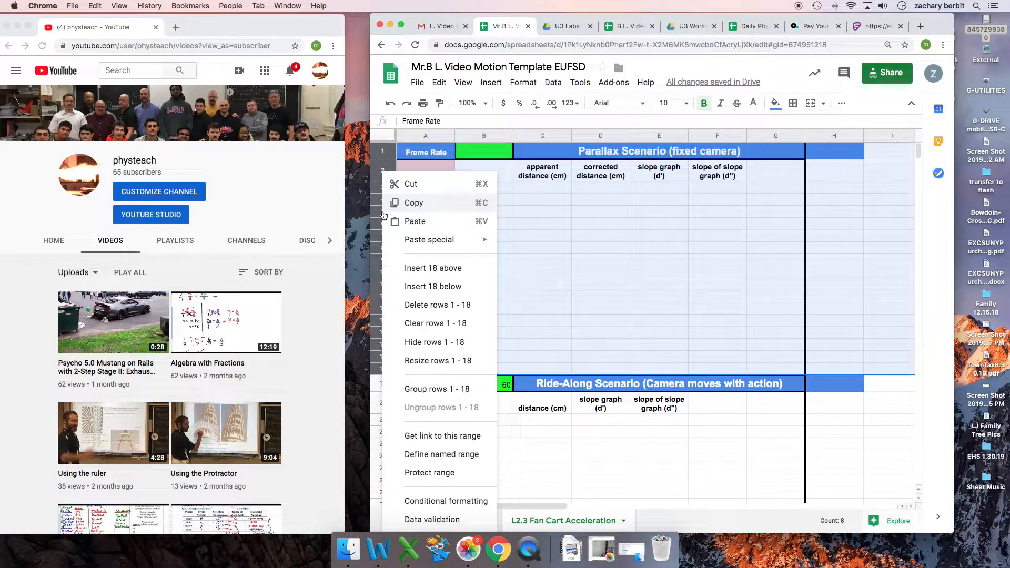
click(441, 306)
click(584, 247)
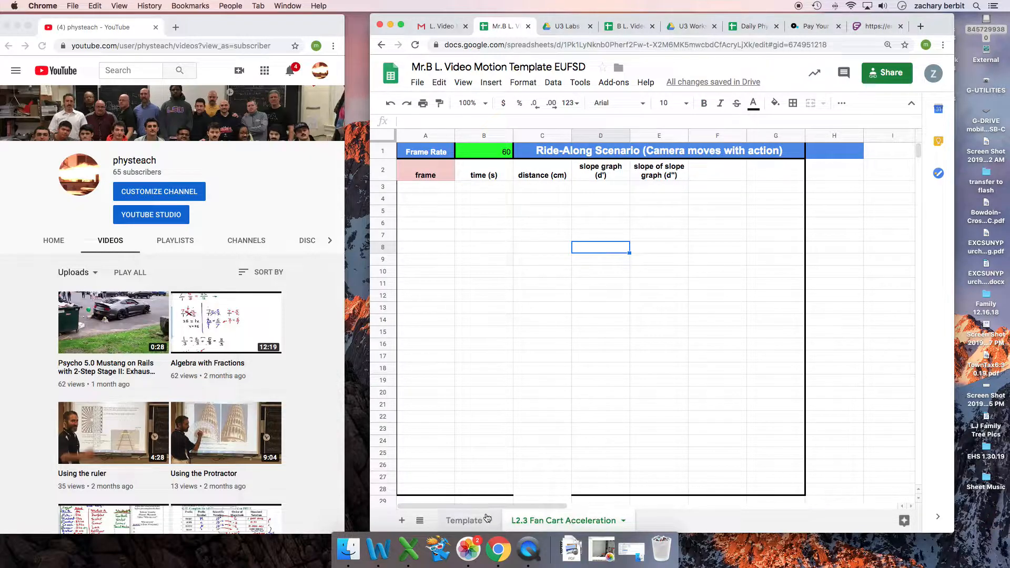
click(465, 521)
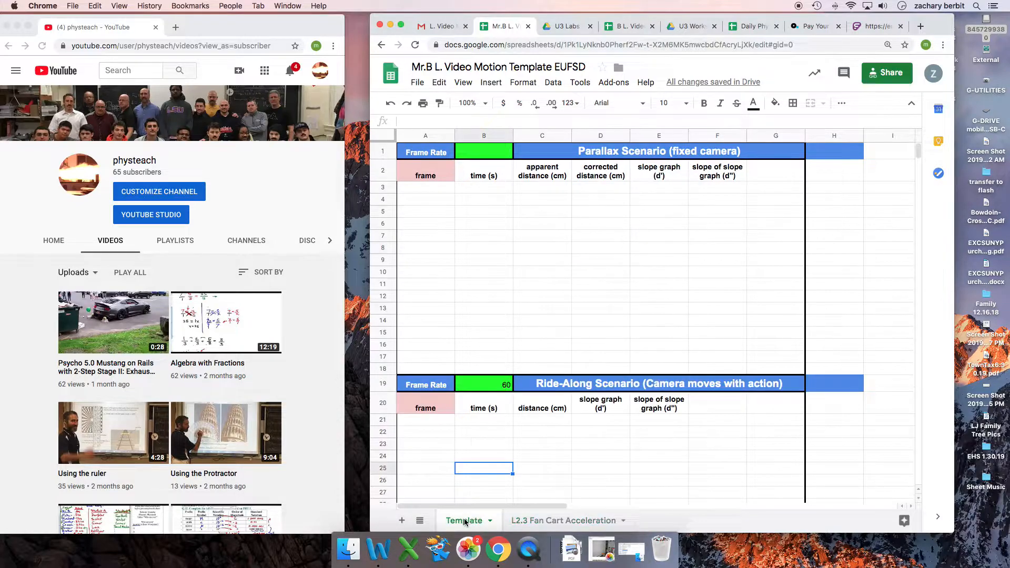
click(539, 519)
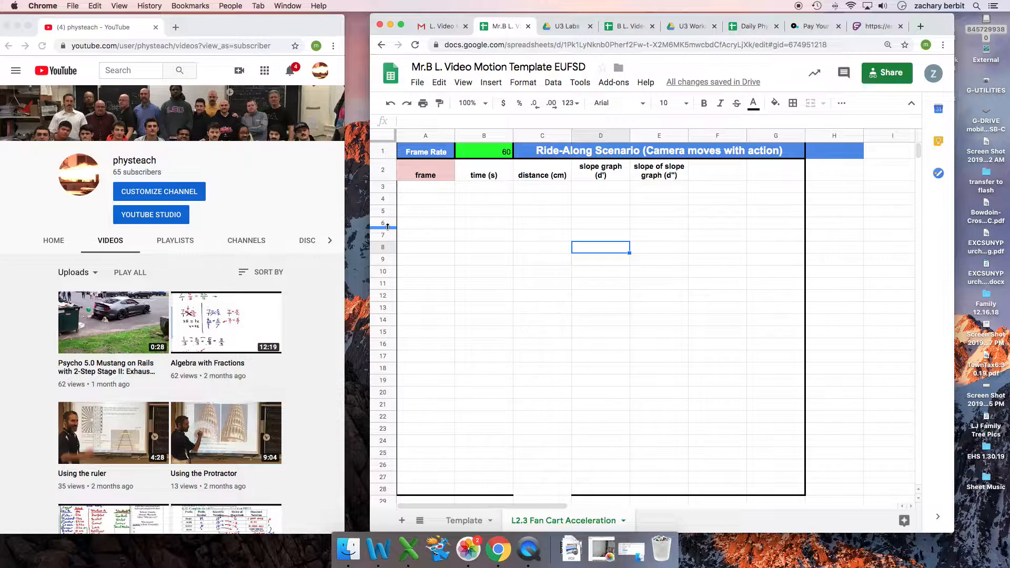
Replace the Ride-Along Scenario heading in row 1 with "L2.3 Fan Cart Ride-Along".
click(583, 154)
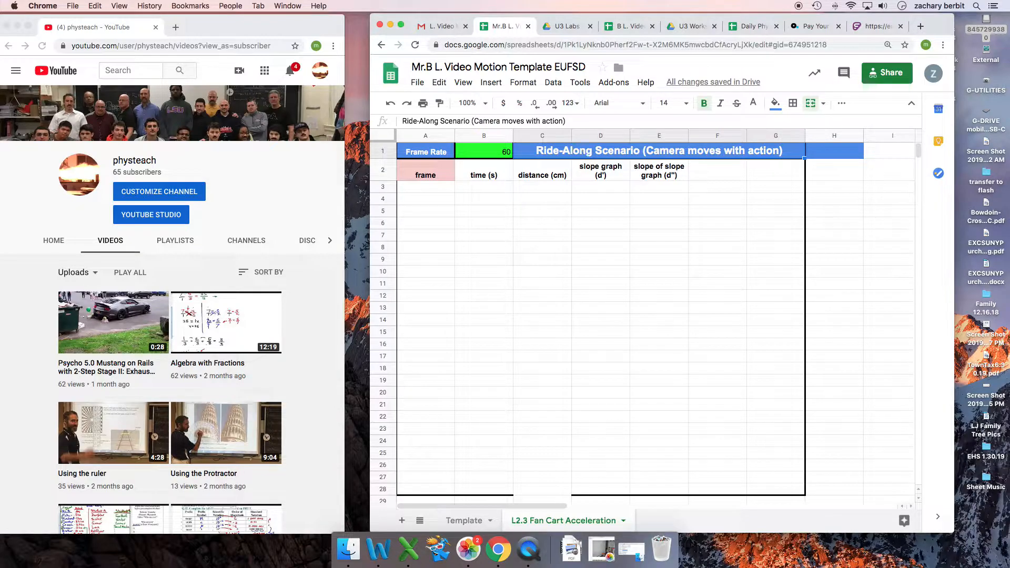
text(L2.3 Fan )
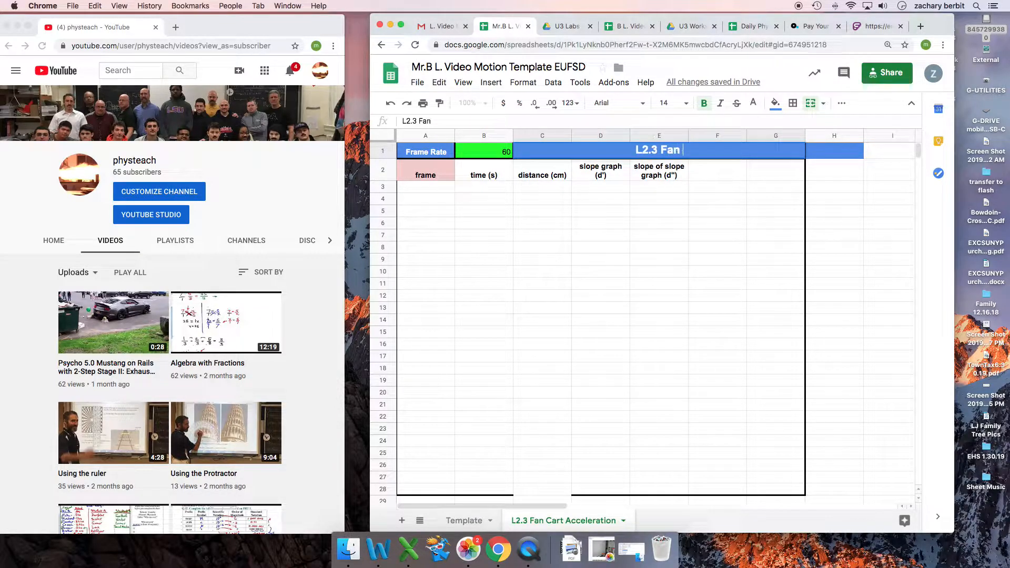
text(Cart Ride-Along)
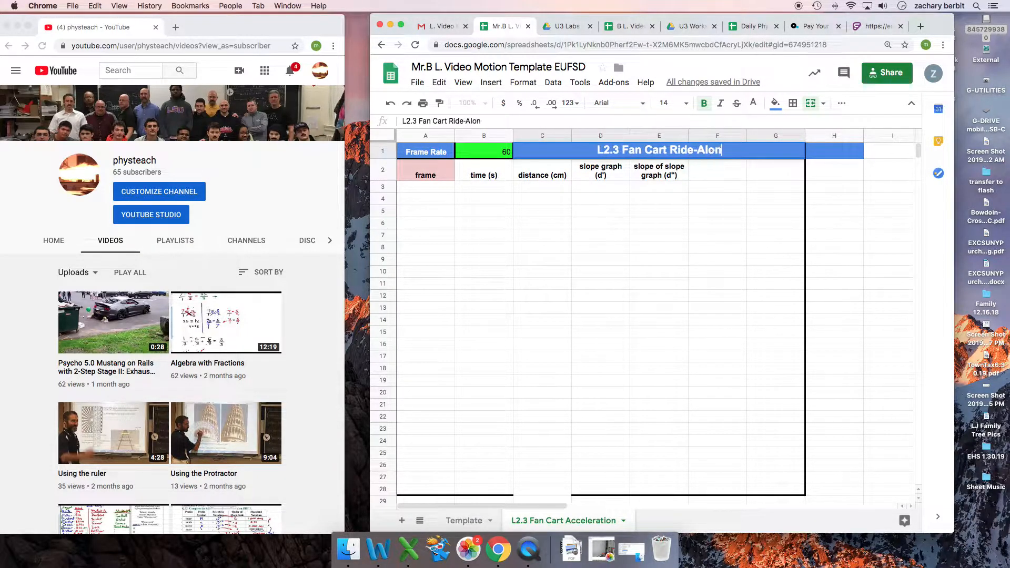
key(Return)
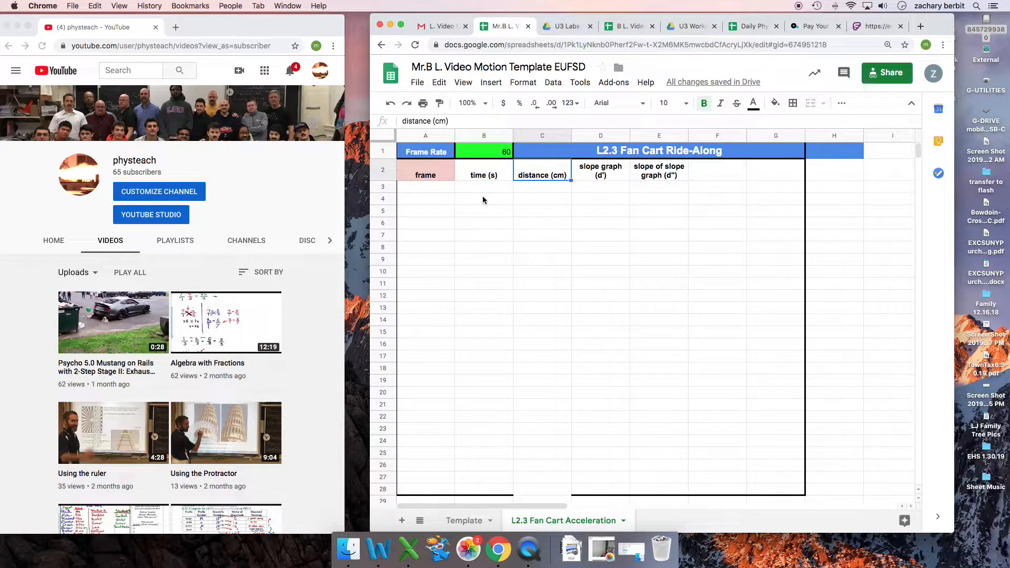
Enter 503 as the first frame number in cell A3.
click(448, 192)
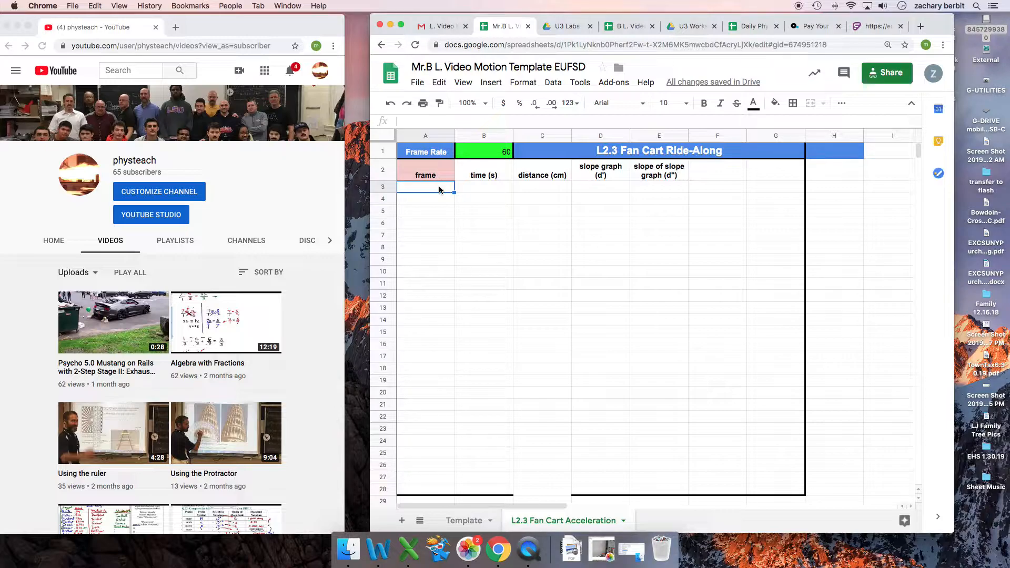
text(503)
key(Return)
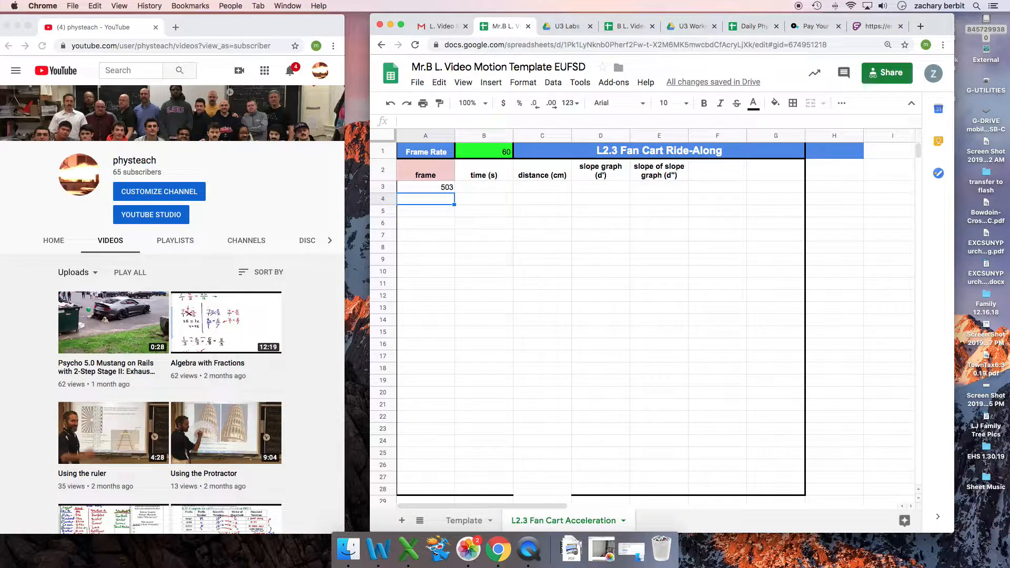
Enter the frame numbers 508 in A4 and 513 in A5 by hand.
key(Up)
key(Down)
text(508)
key(Return)
text(513)
key(Return)
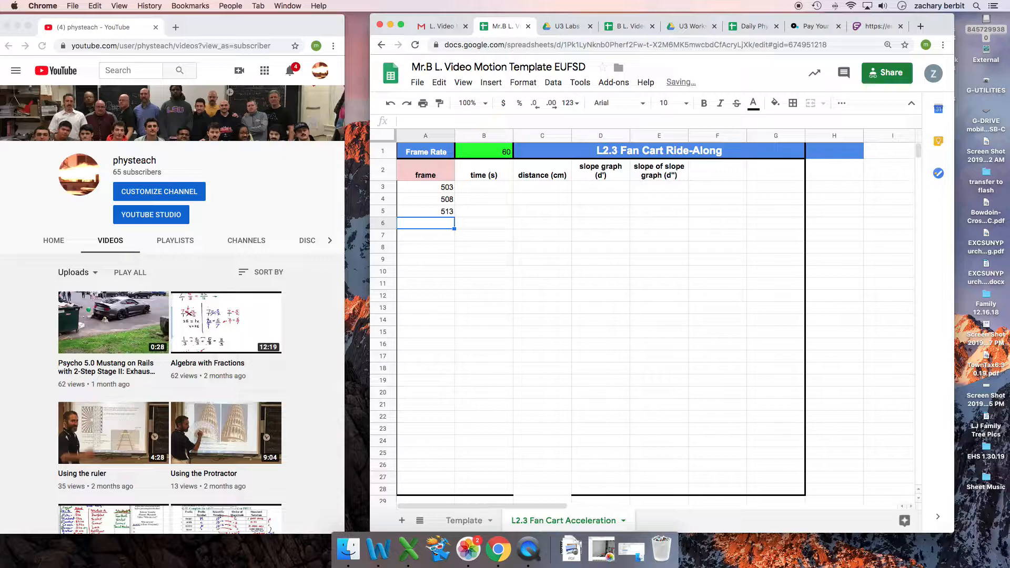
Clear the hand-entered frame numbers from cells A5 and A4.
key(Up)
key(Delete)
key(Up)
key(Delete)
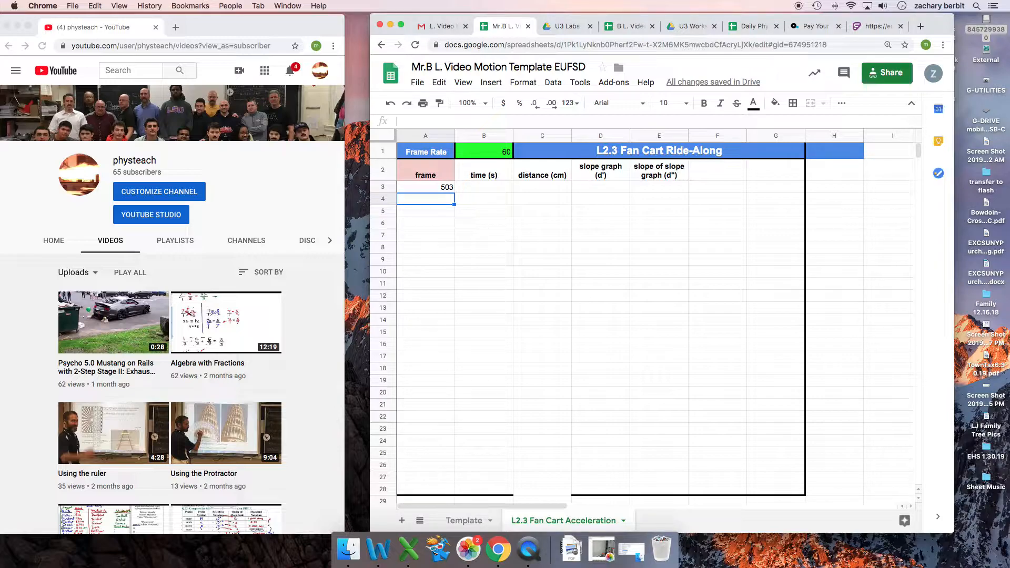
Enter the formula =503+5 in cell A4 and reselect the cell to view it.
text(=)
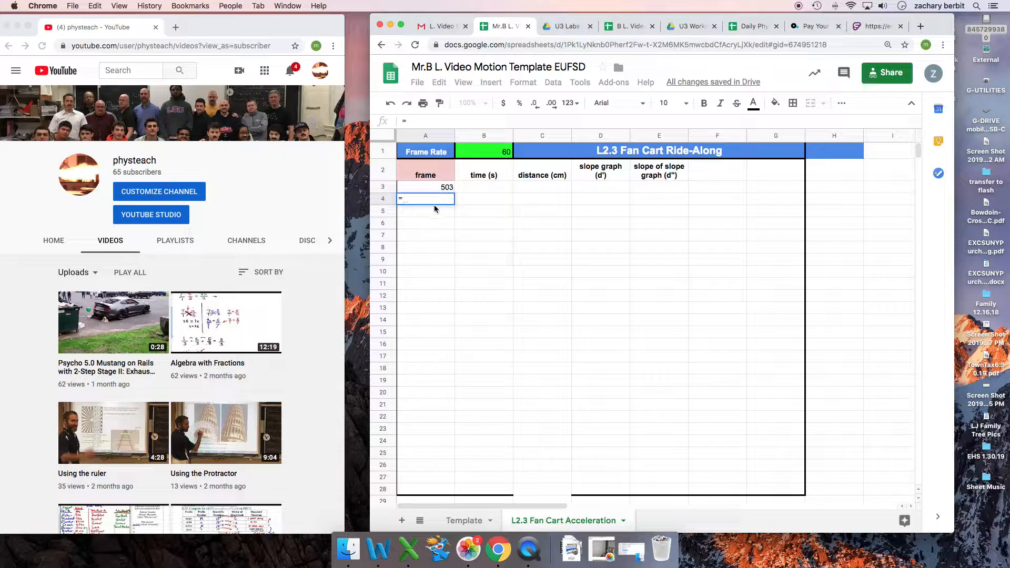
text(503)
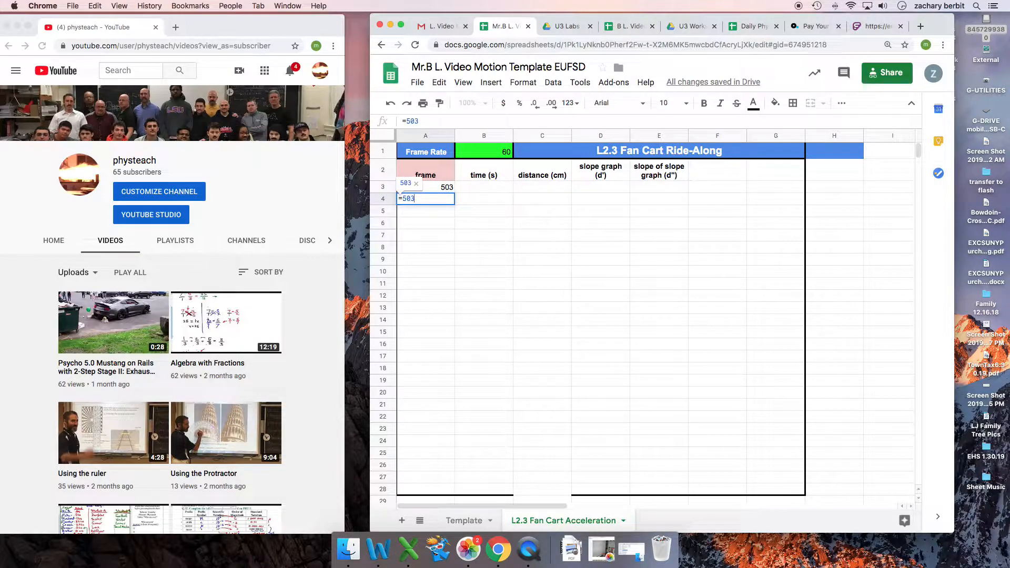
text(+5)
key(Return)
key(Up)
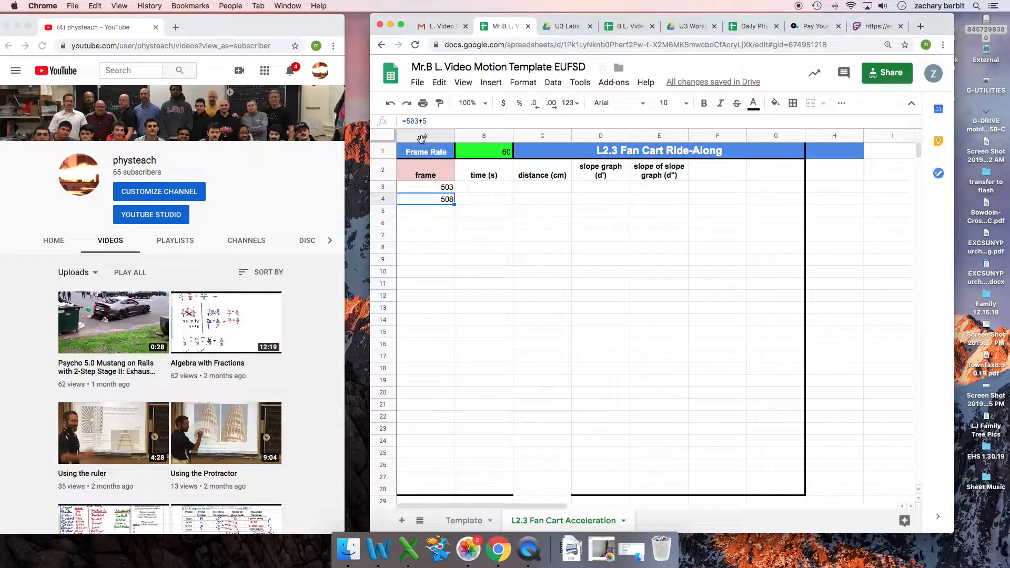
Replace the formula in A4 with =A3+5, so it refers to the first frame's cell instead of a fixed number.
click(409, 121)
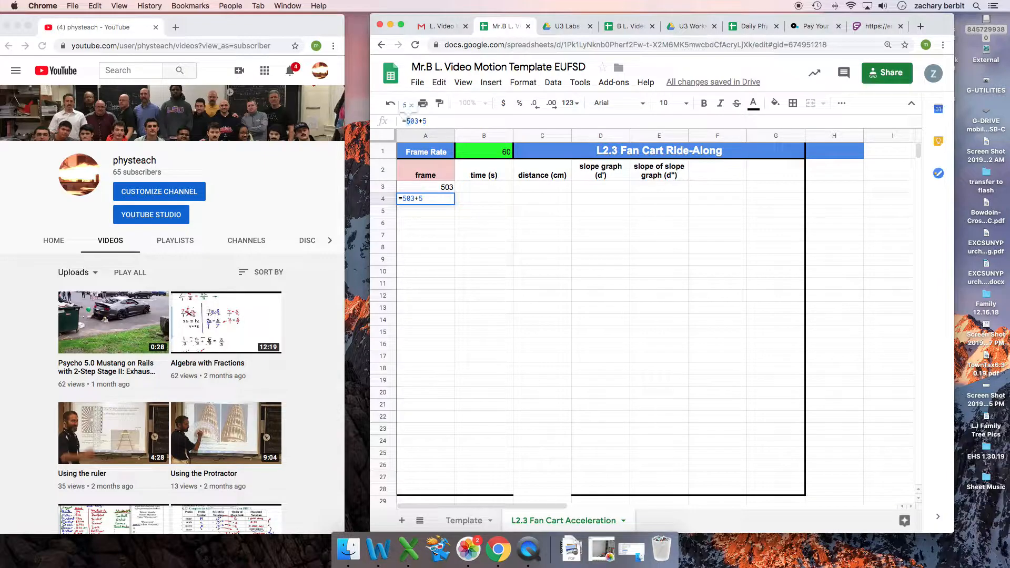
key(BackSpace)
key(BackSpace)
key(BackSpace)
key(BackSpace)
key(BackSpace)
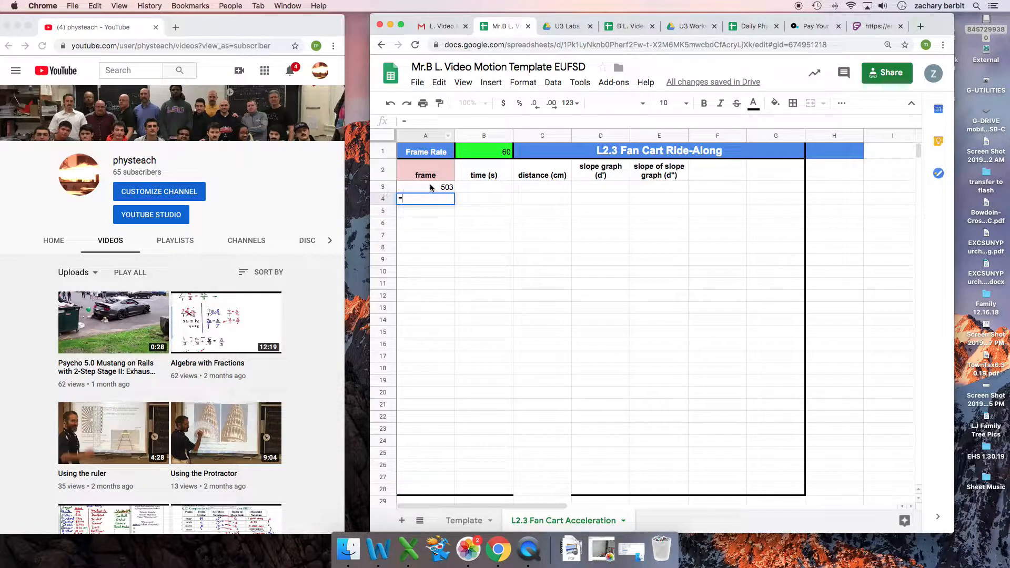
text(a3)
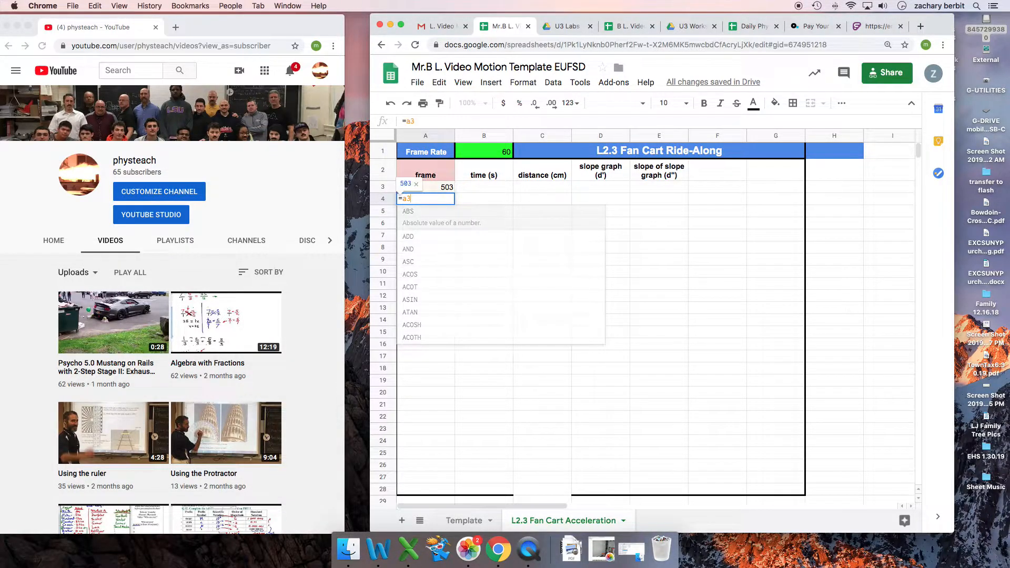
key(BackSpace)
key(BackSpace)
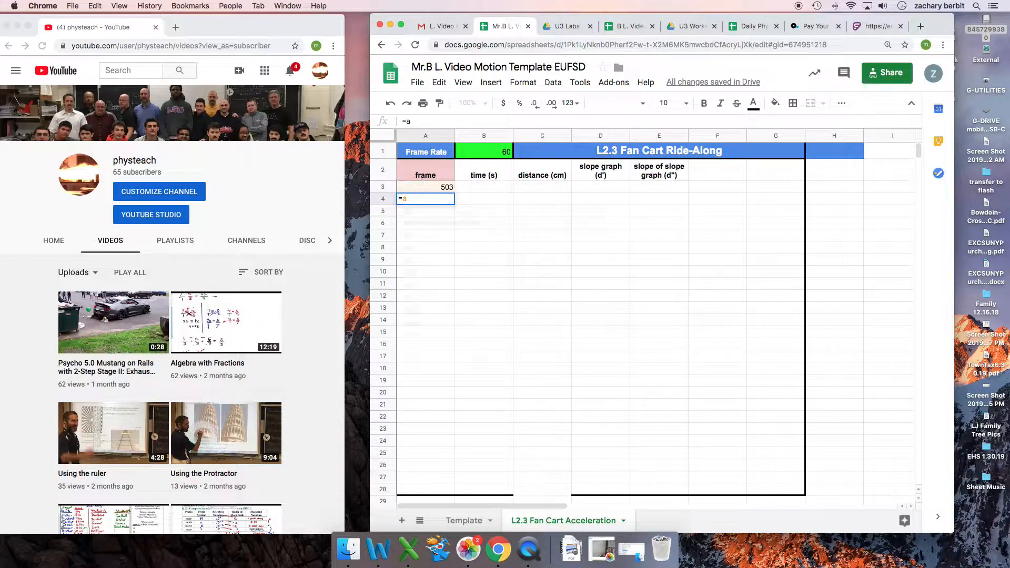
click(442, 189)
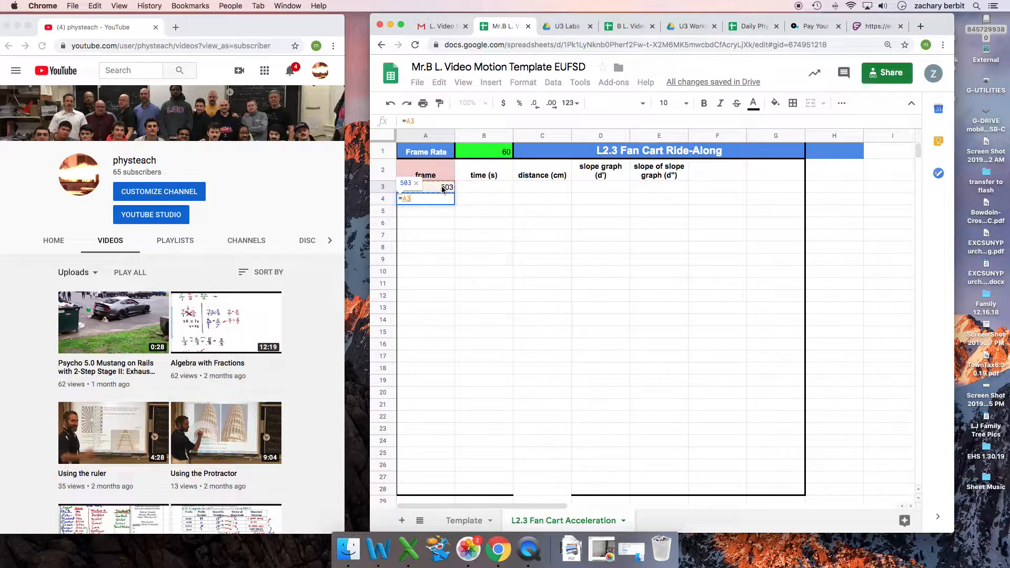
text(+5)
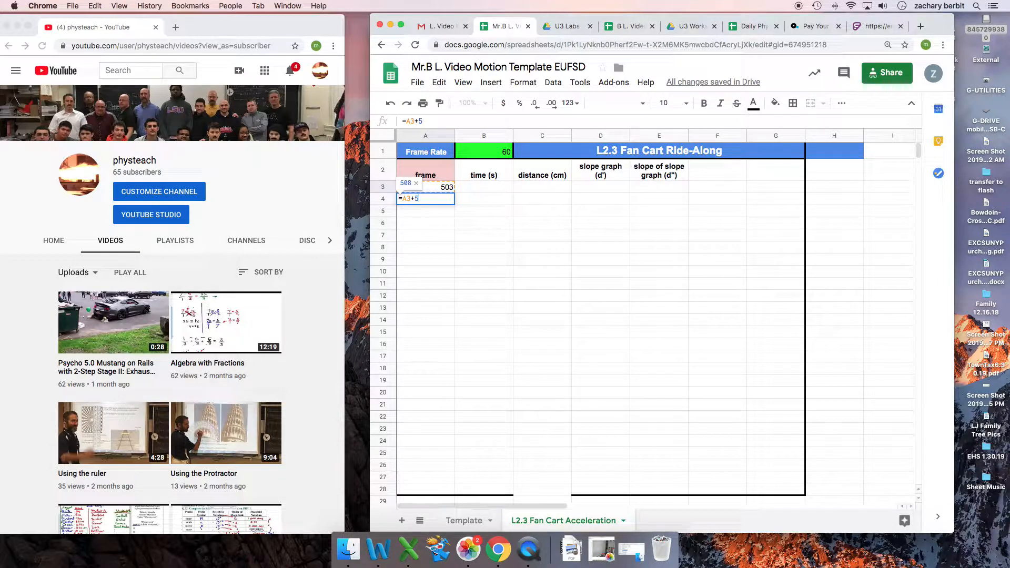
key(Return)
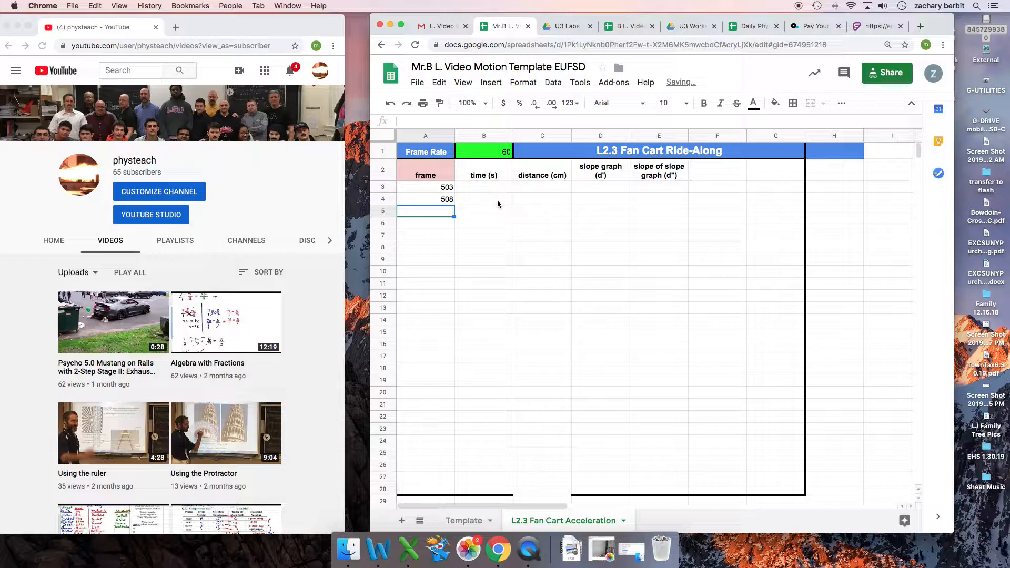
Fill the A4 formula into A5, check the copied formula, and extend it down the frame column through A26.
click(447, 202)
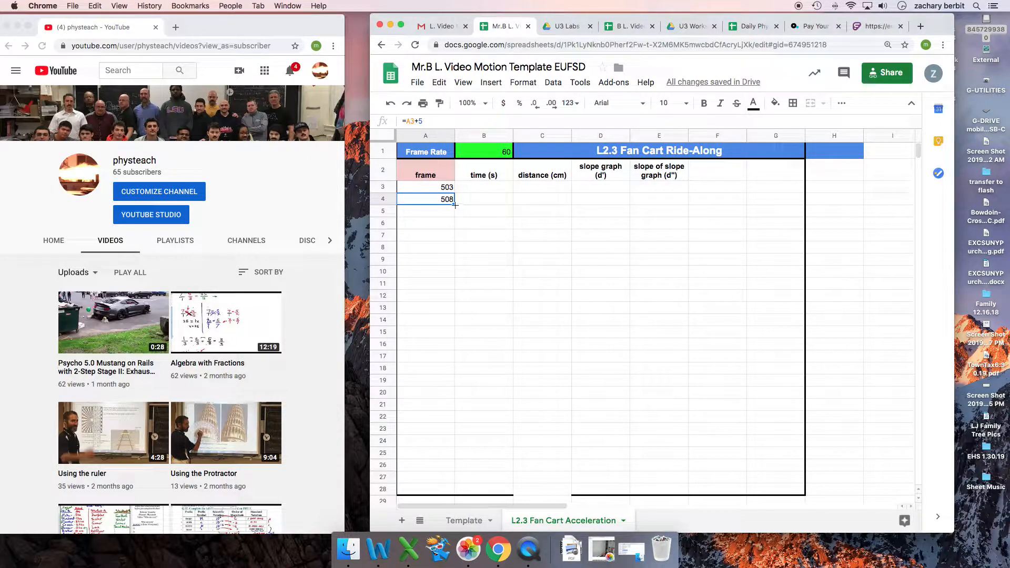
drag(456, 205, 455, 216)
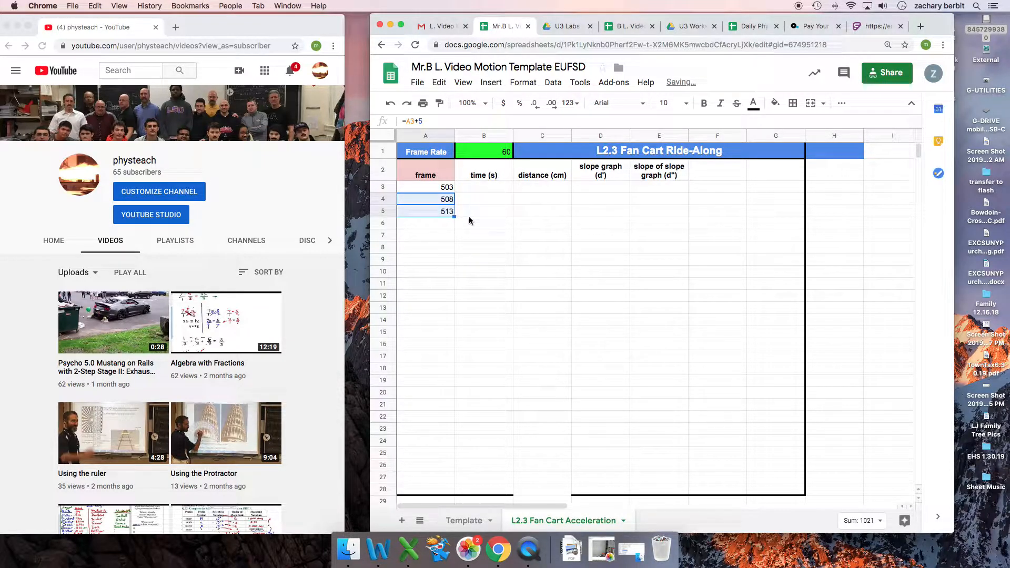
click(445, 212)
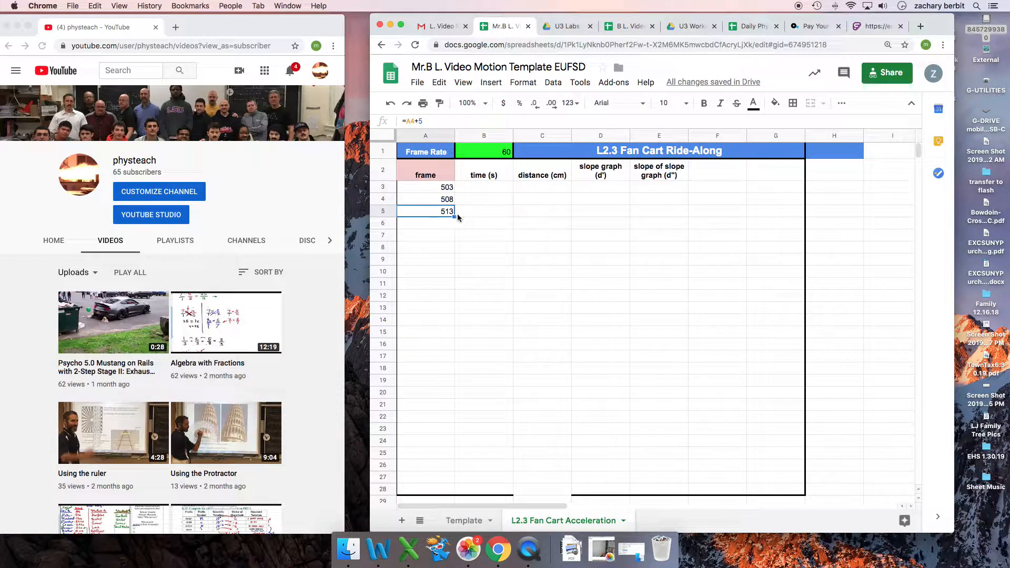
drag(454, 216, 452, 466)
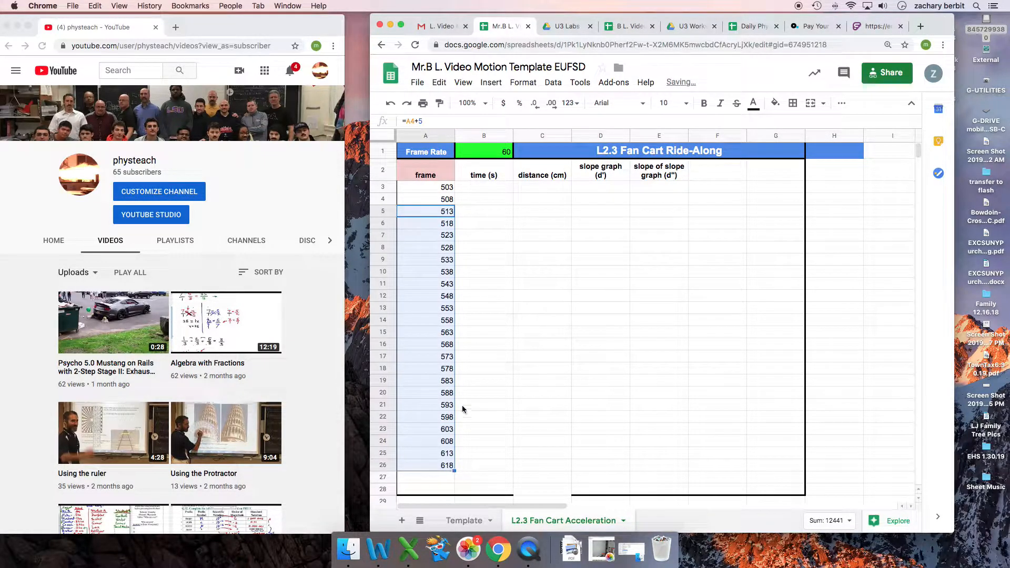
click(469, 345)
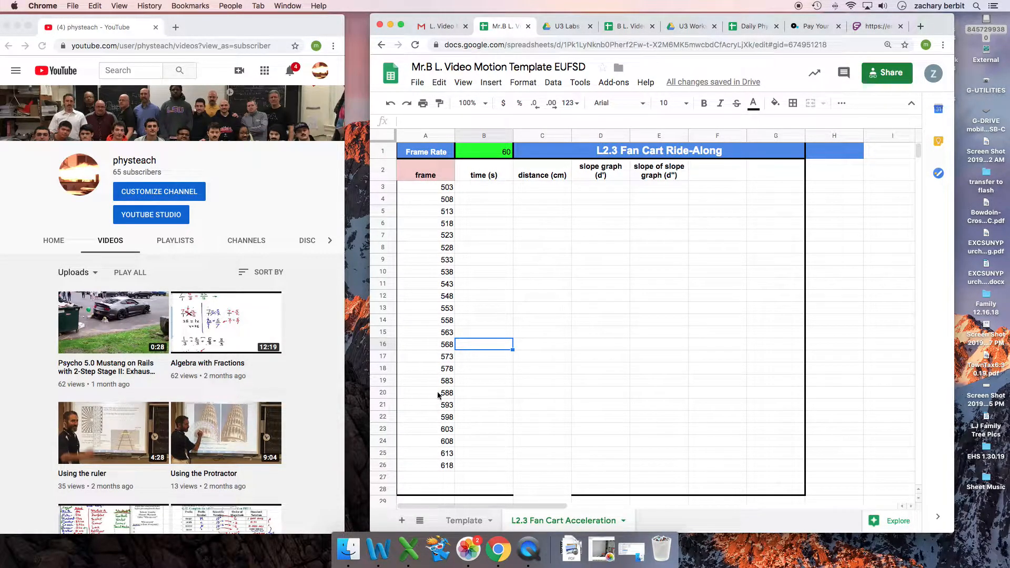
Delete the last frame number from cell A26 so that the frame column ends at row 25.
click(434, 188)
drag(434, 188, 428, 418)
click(439, 466)
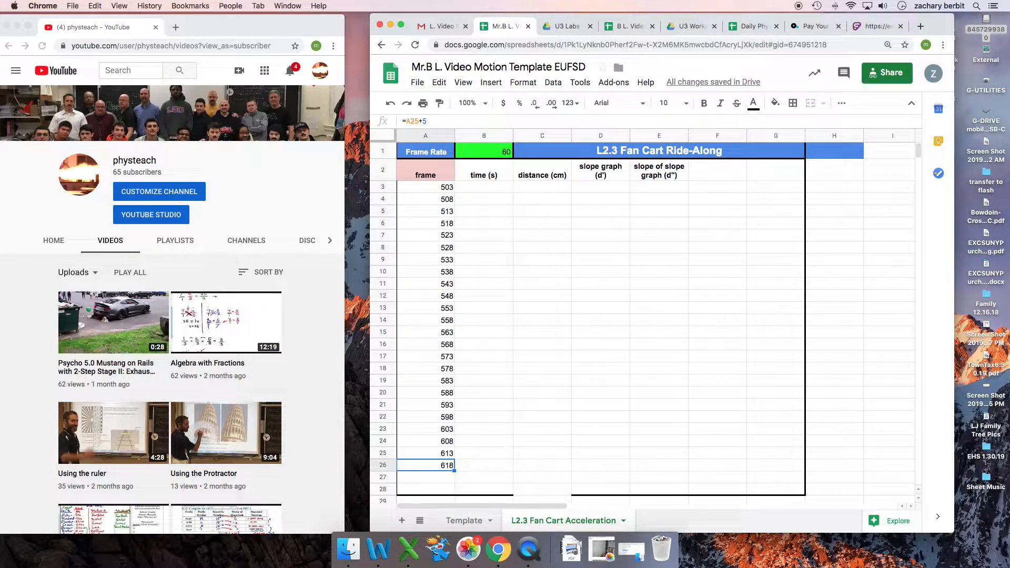
key(Delete)
click(510, 334)
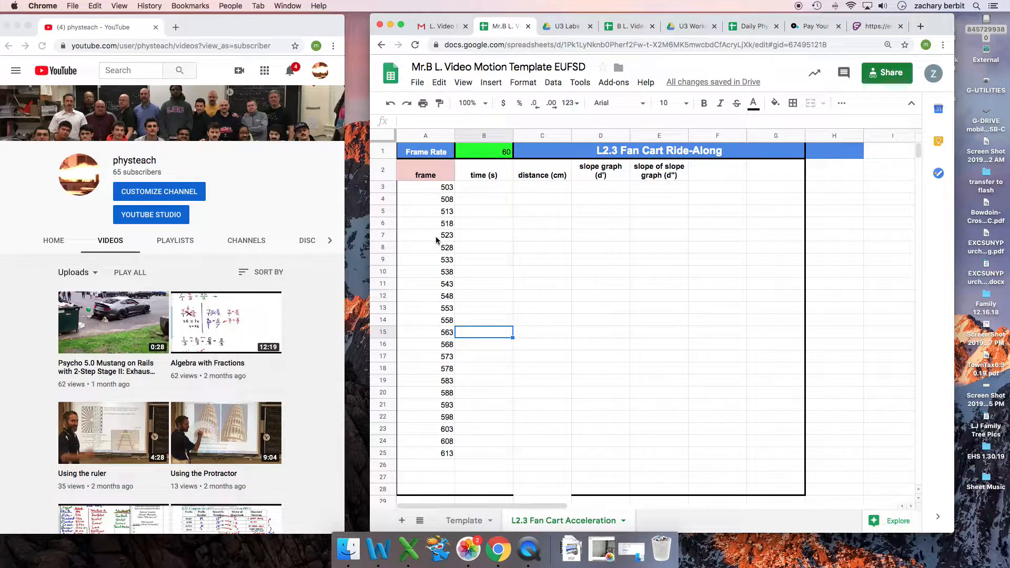
Examine the frame, time and distance column headers and the first frame cell.
click(492, 176)
click(441, 176)
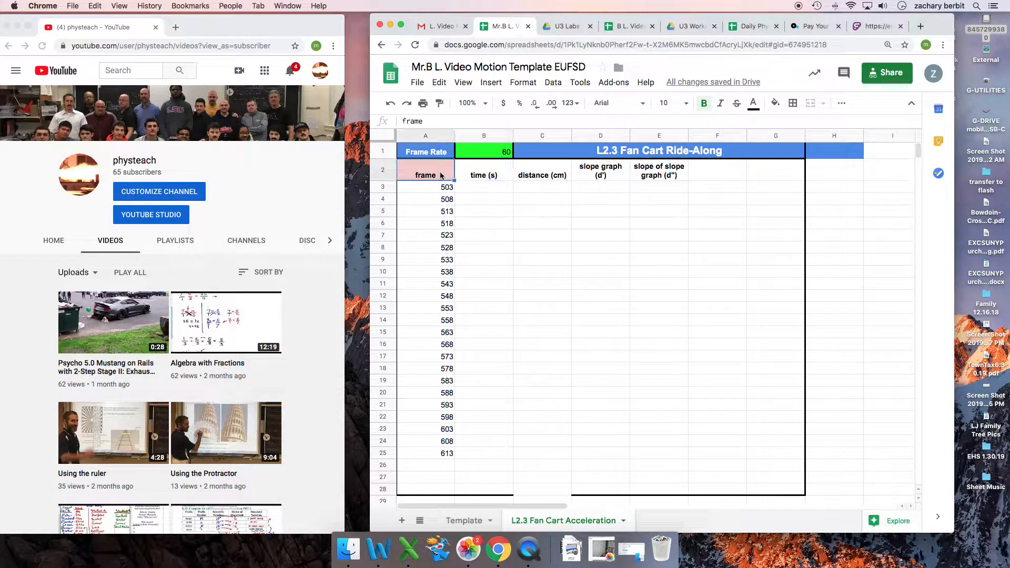
click(540, 177)
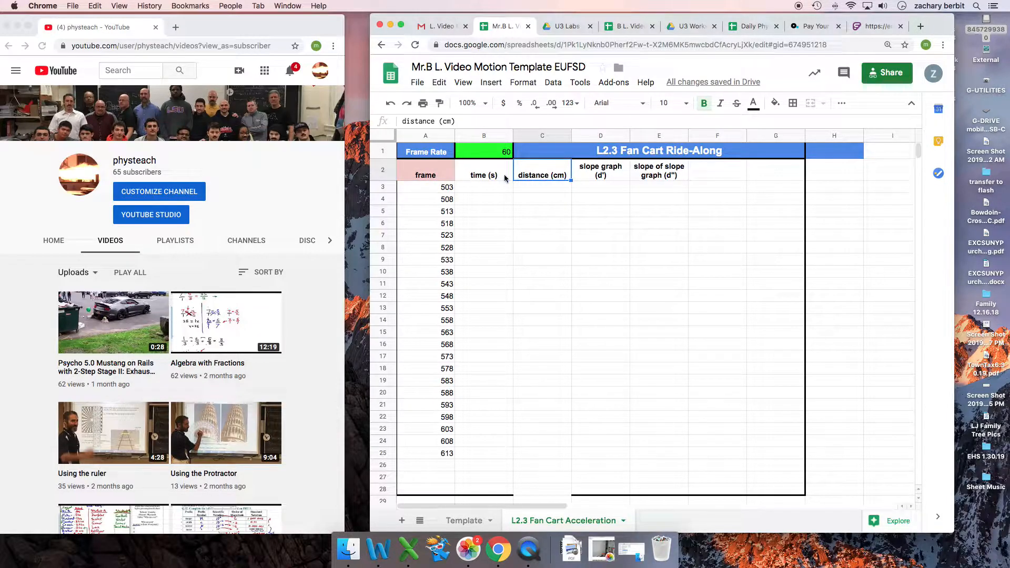
click(491, 177)
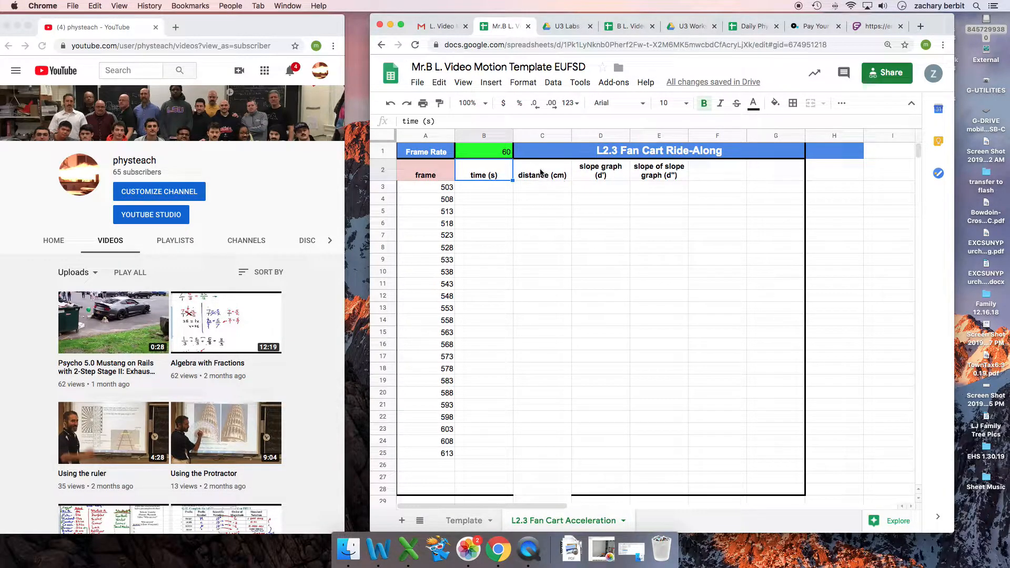
click(449, 190)
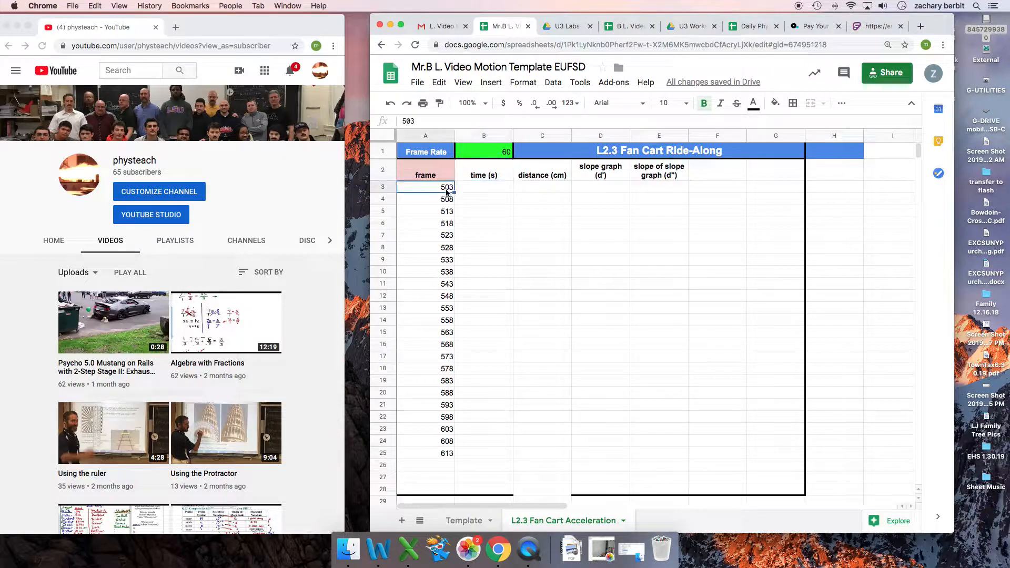
Try a hand-entered 0 as the first time in cell B3, compare it with the frame column, and clear it.
click(478, 191)
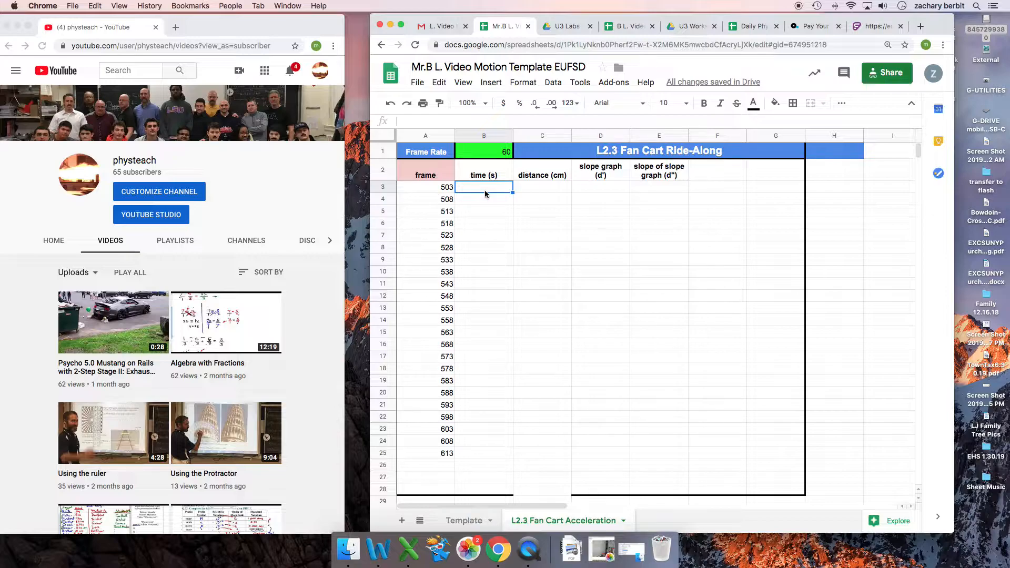
text(0)
key(Return)
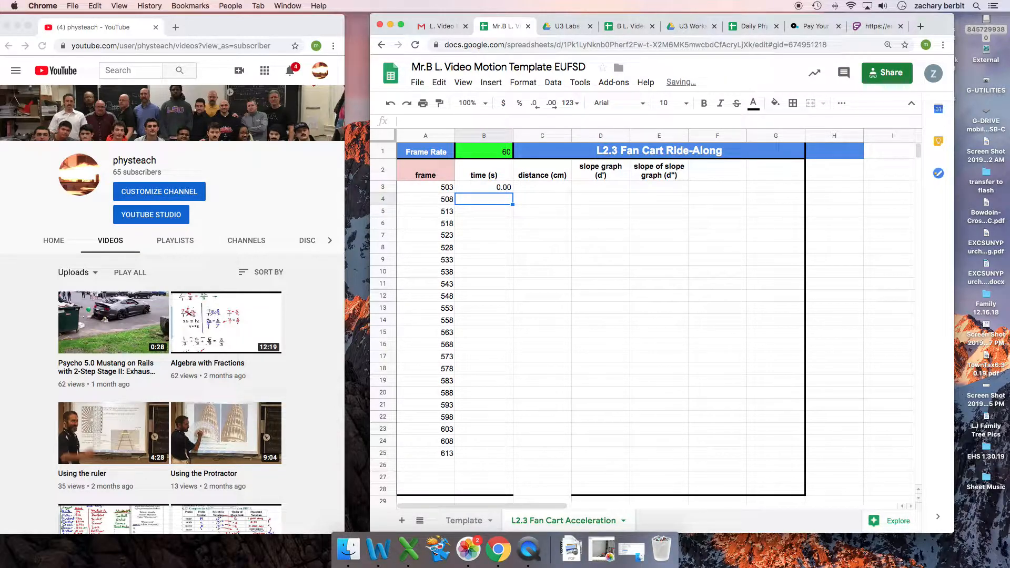
key(Up)
key(Left)
key(Down)
key(Down)
key(Down)
key(Up)
key(Up)
key(Up)
key(Right)
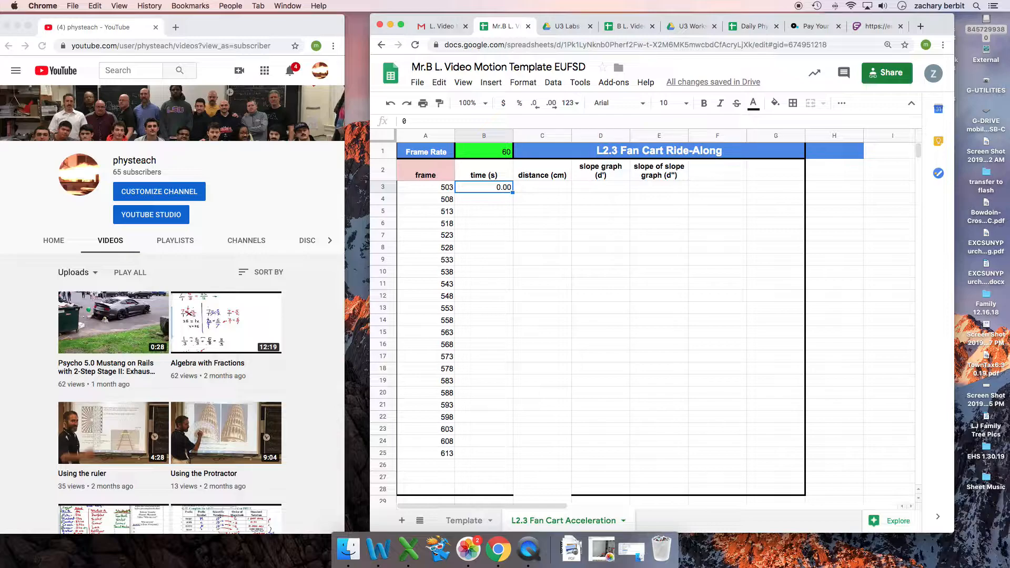
key(Delete)
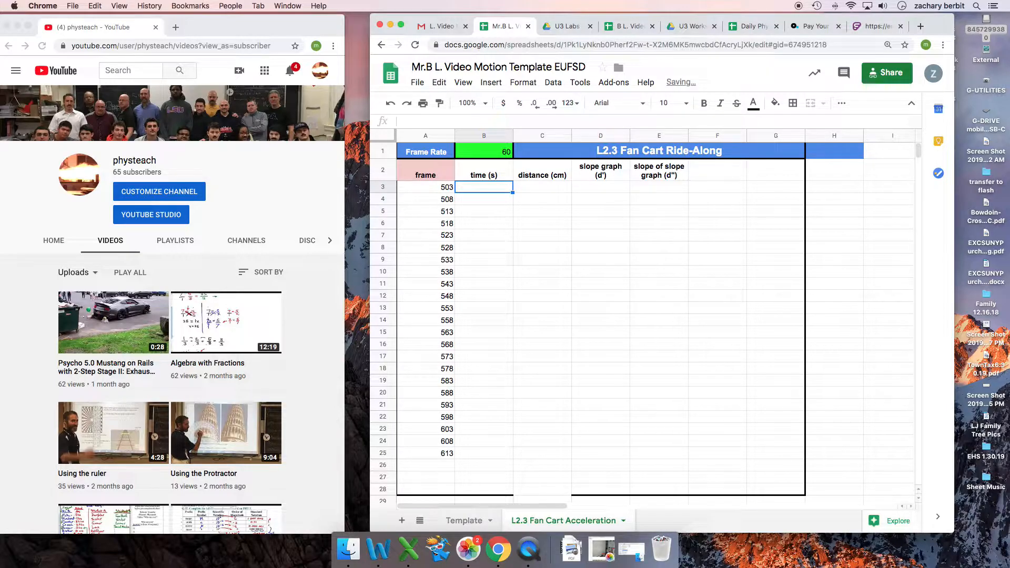
Enter the formula =A3-A3 in cell B3 to subtract the first frame from itself.
text(=)
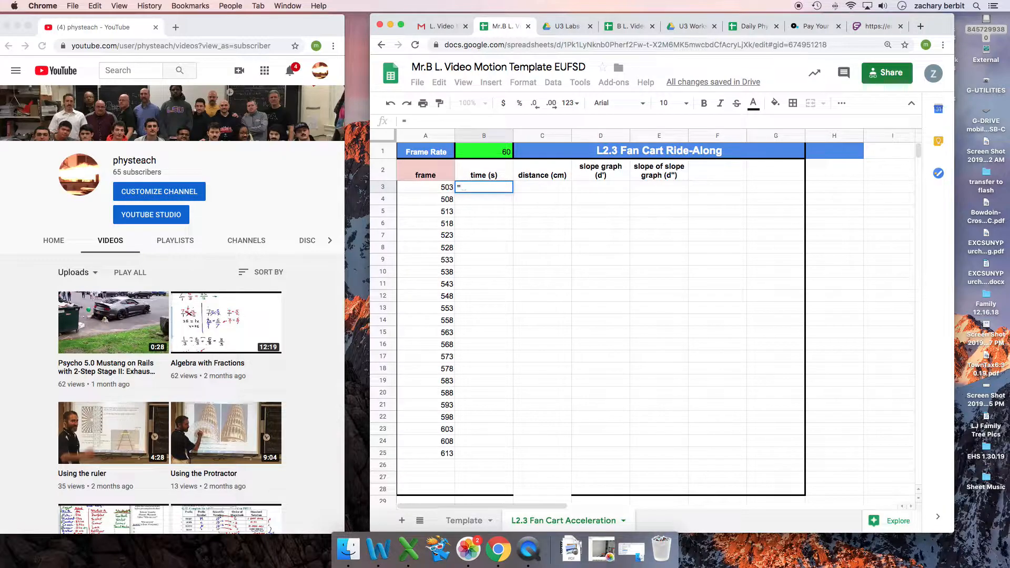
click(434, 188)
text(-)
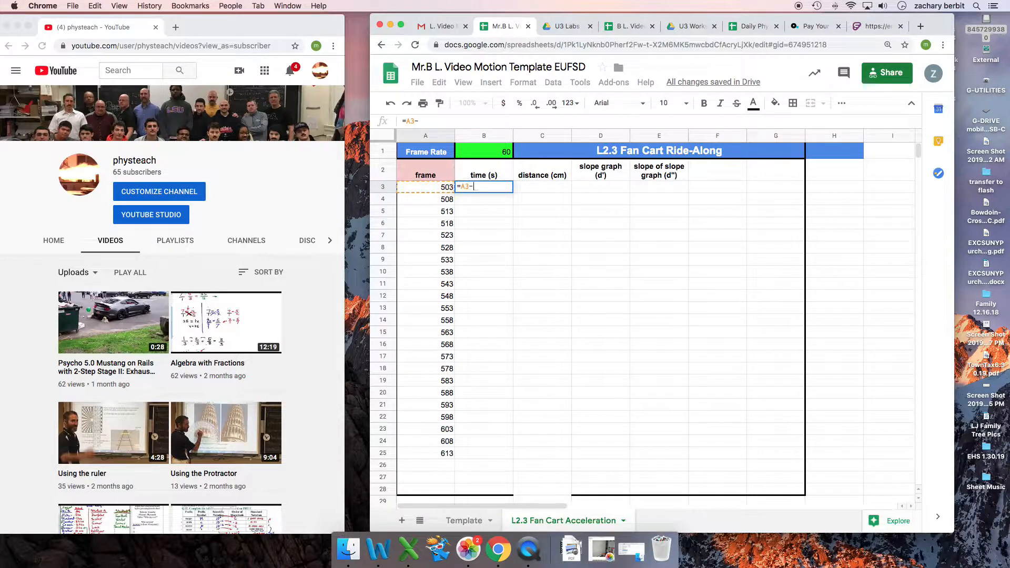
click(439, 191)
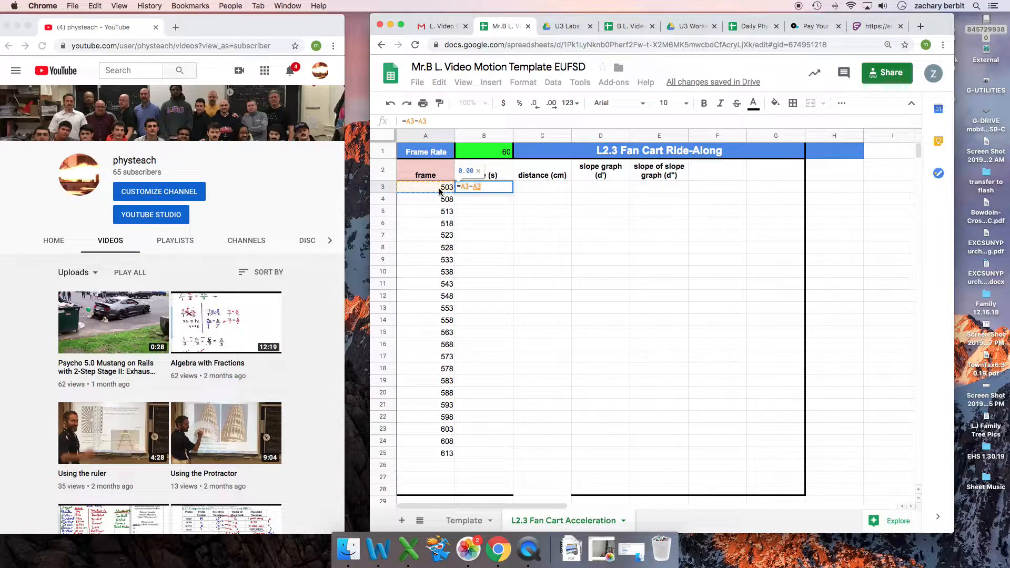
key(Return)
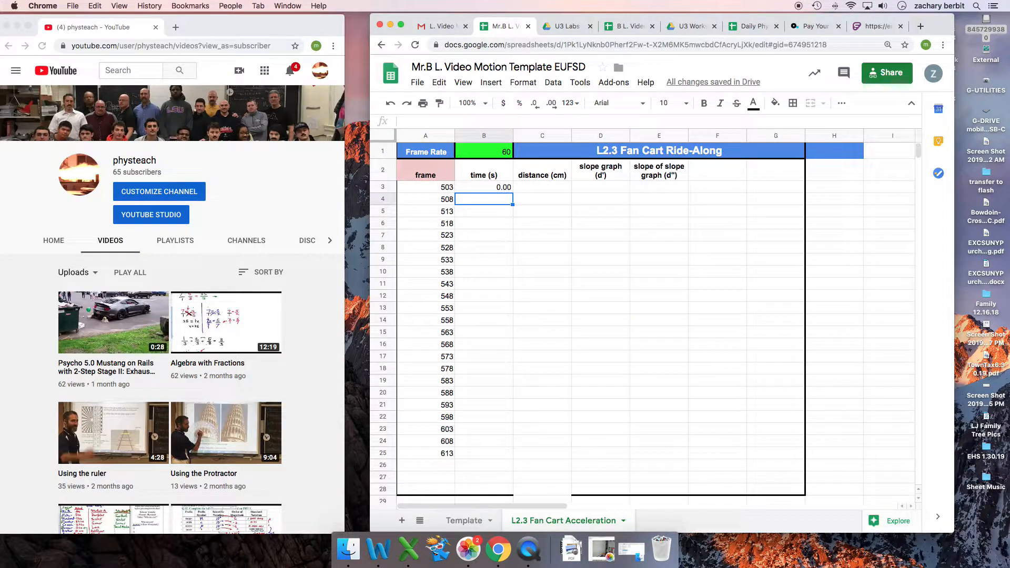
Fill the time formula from B3 down through B5.
click(493, 189)
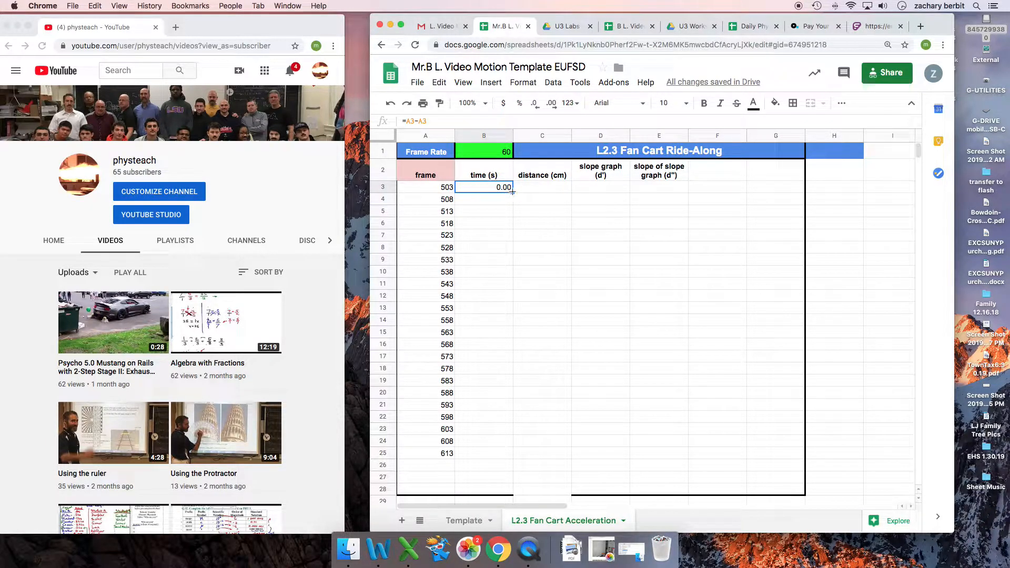
drag(513, 192, 513, 213)
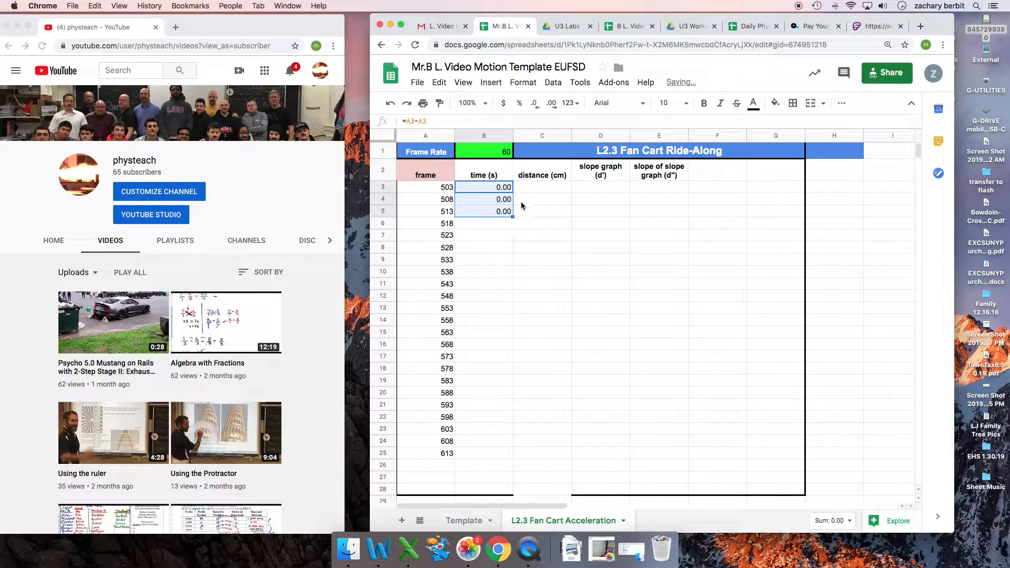
click(530, 199)
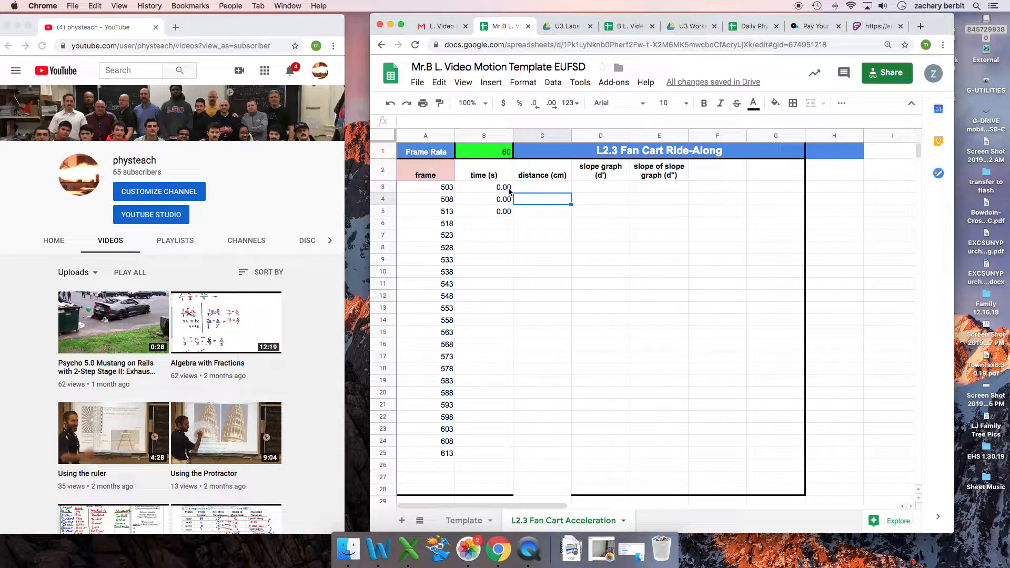
Compare the copied formulas in B3 through B5 with the frame cells they reference in column A.
click(508, 189)
click(508, 201)
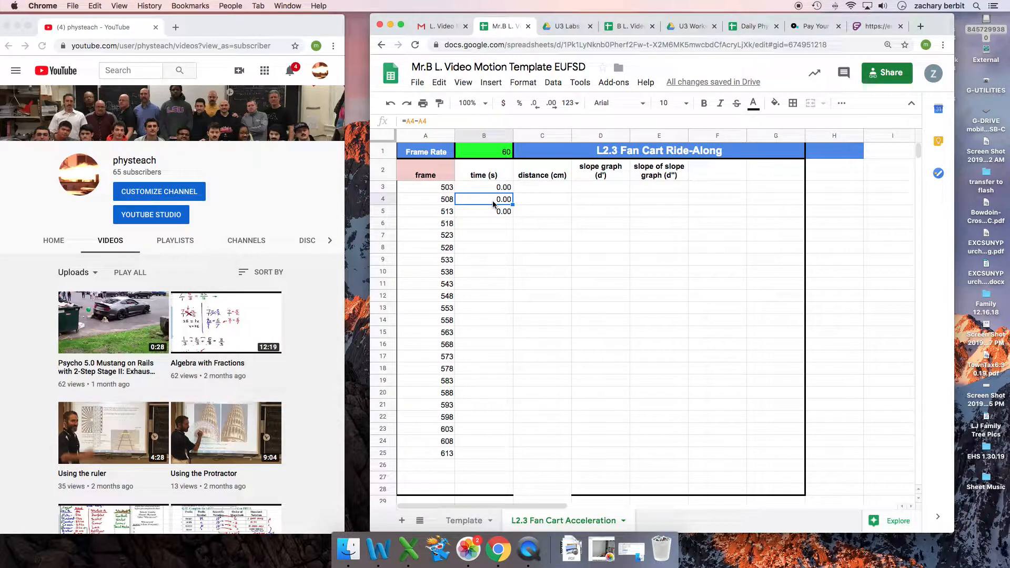
click(445, 201)
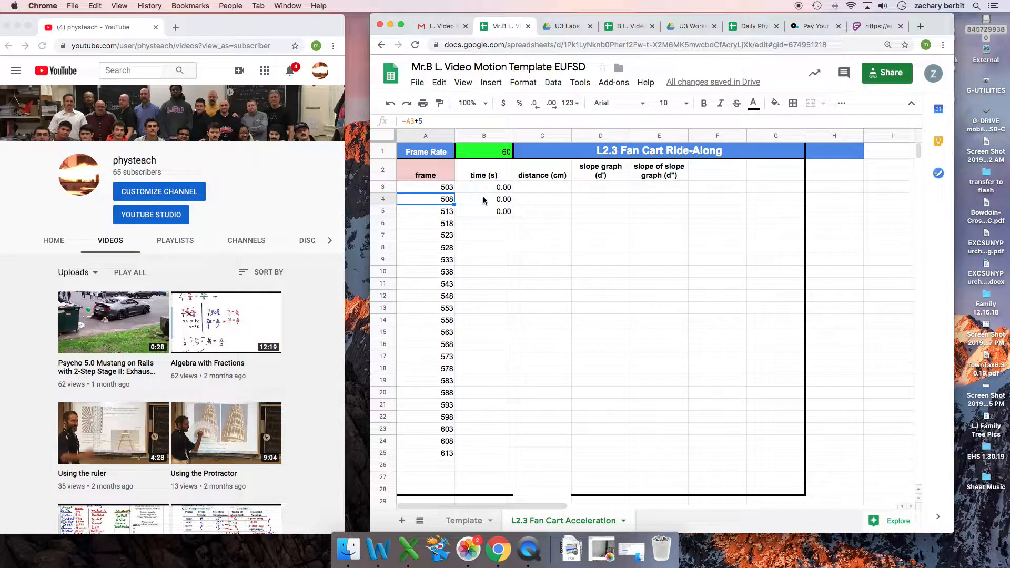
click(441, 190)
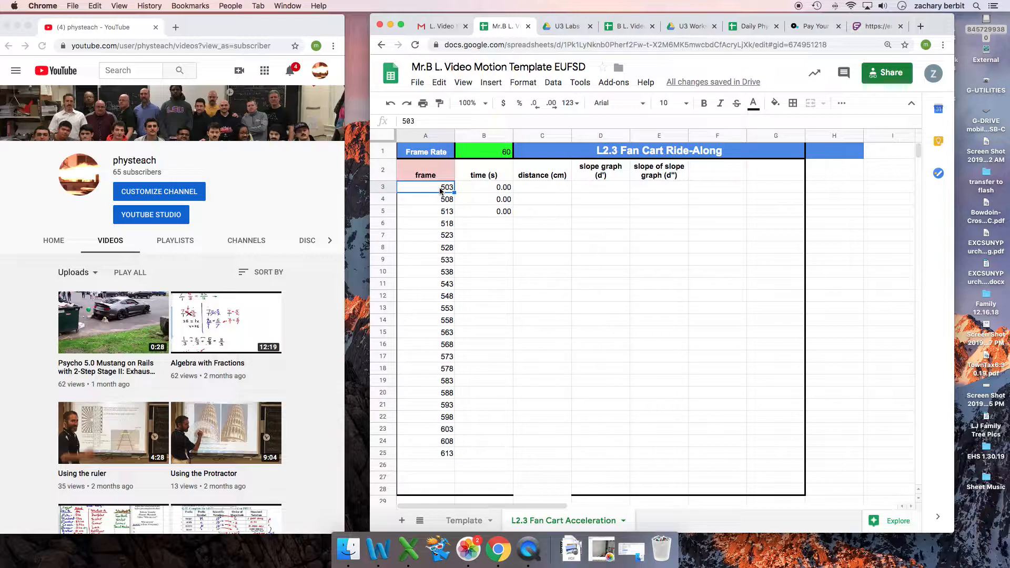
click(485, 210)
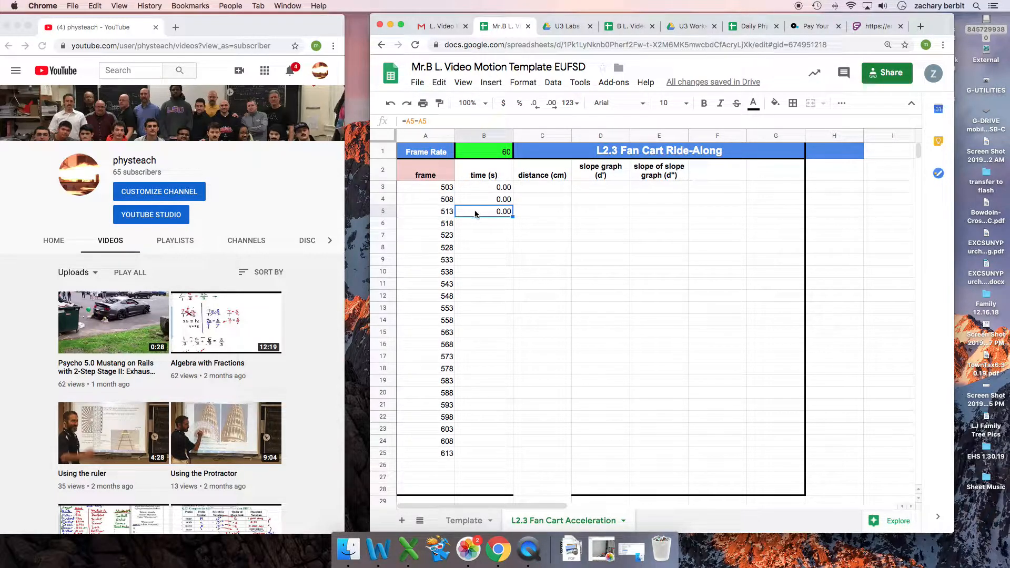
click(440, 212)
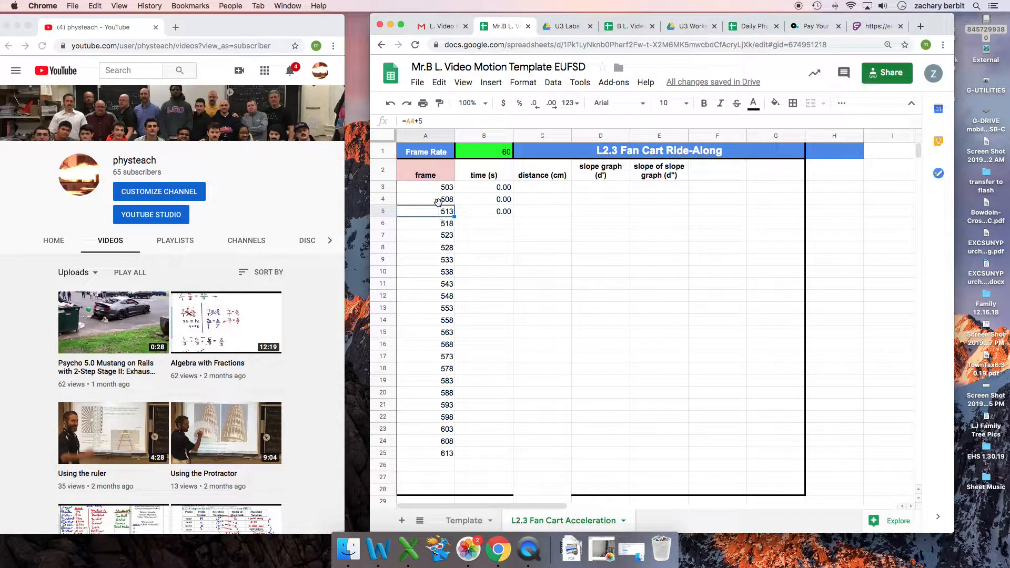
click(439, 188)
click(484, 189)
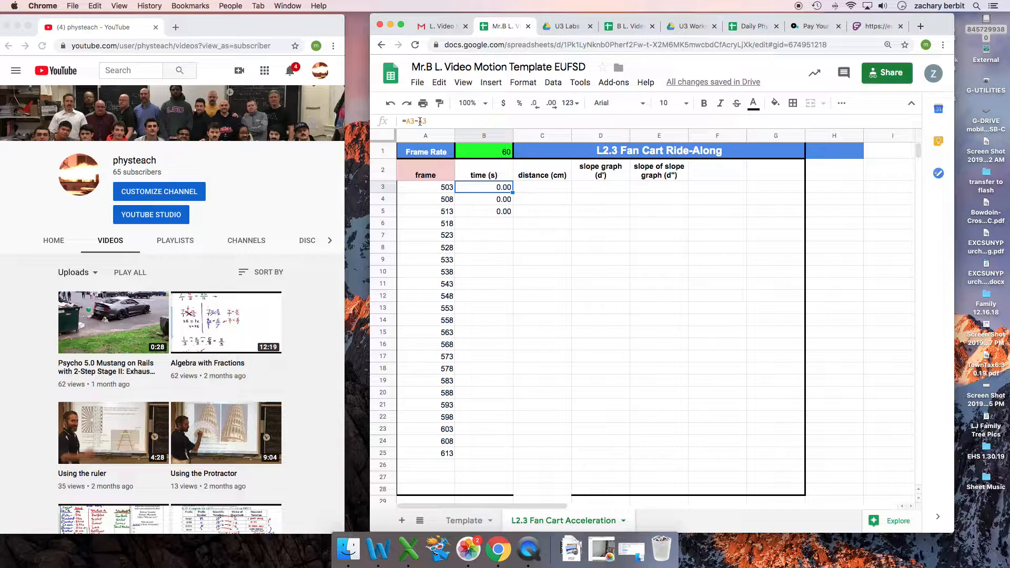
click(446, 190)
Change the B3 formula to =A3-$A$3, locking the subtracted first frame as an absolute reference.
click(477, 189)
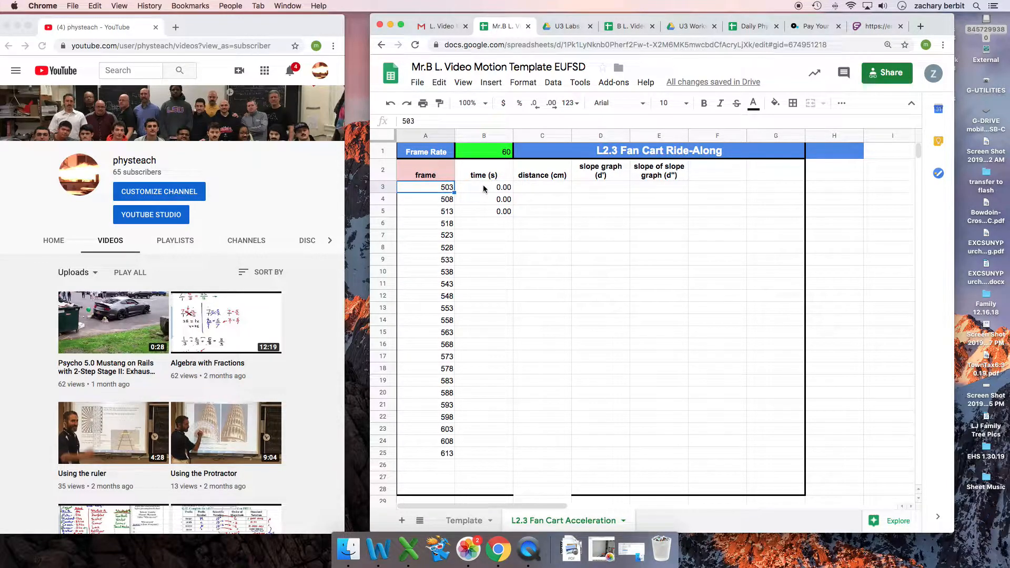
click(421, 122)
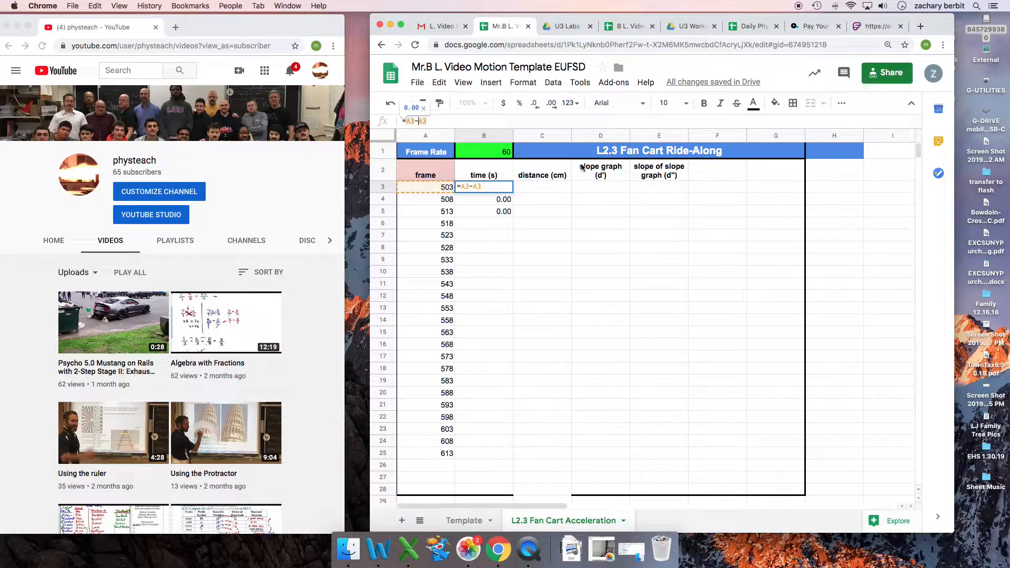
text($A$)
key(Return)
Zoom the sheet to 200% and inspect the absolute reference in the B3 formula.
click(485, 103)
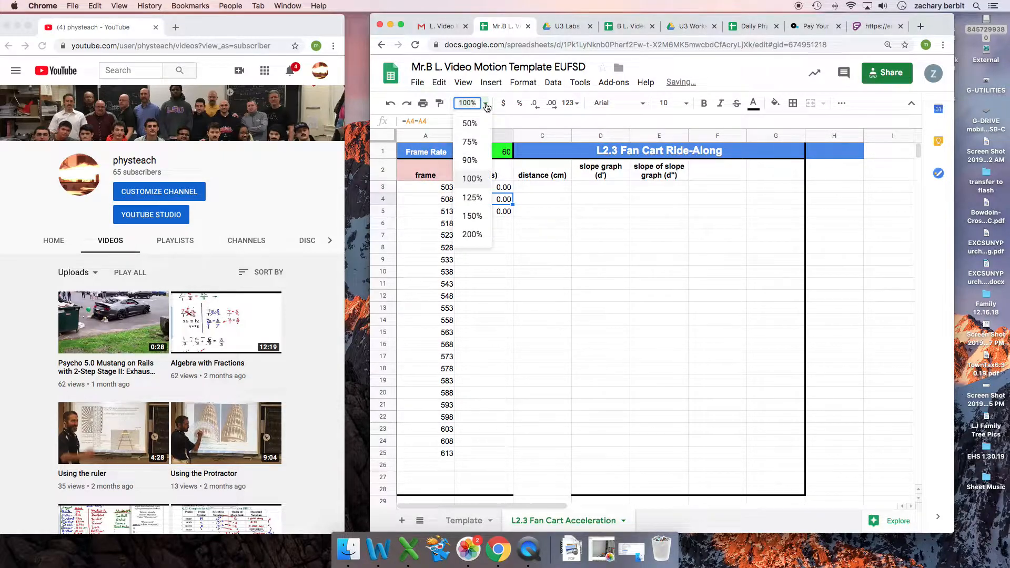
click(474, 234)
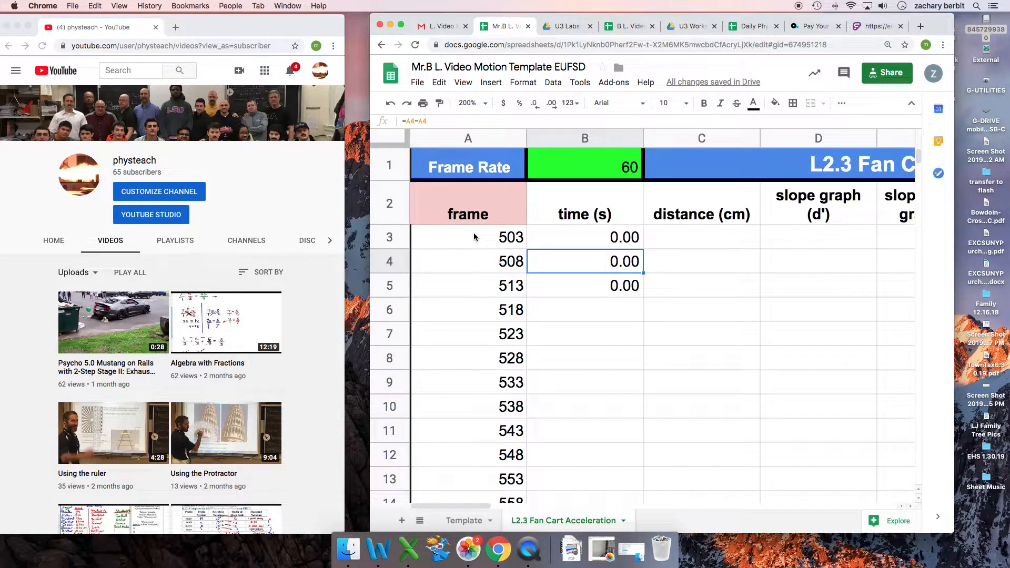
click(585, 242)
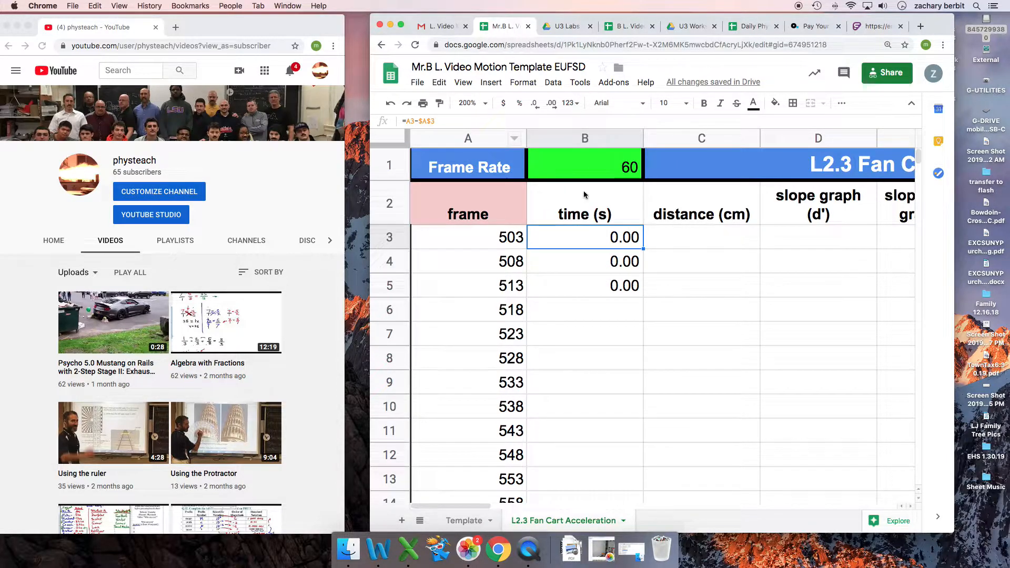
double_click(589, 243)
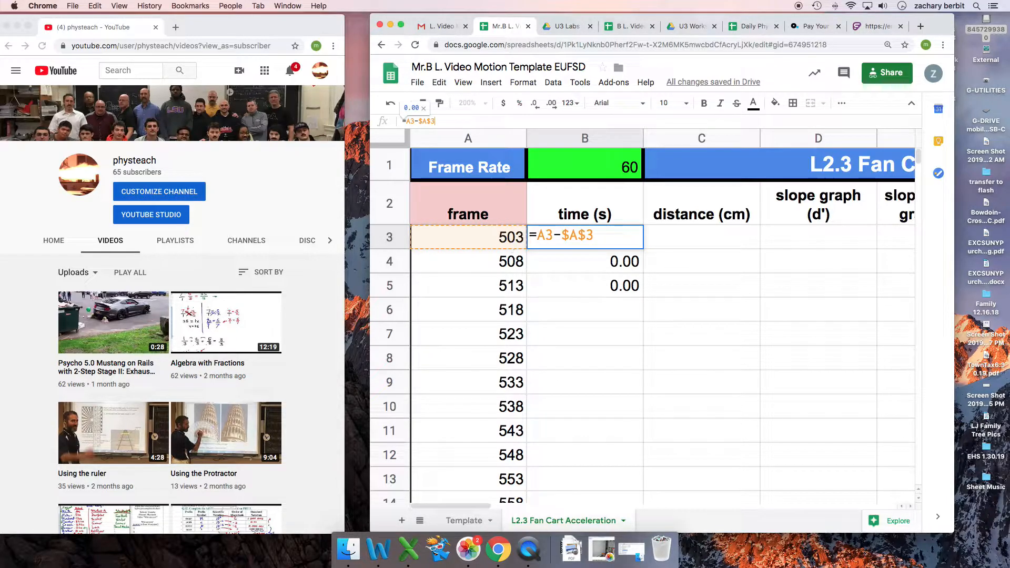
key(Return)
Fill the B3 formula down through B5 and check the copied formulas in B4 and B5.
click(603, 237)
drag(642, 249, 639, 284)
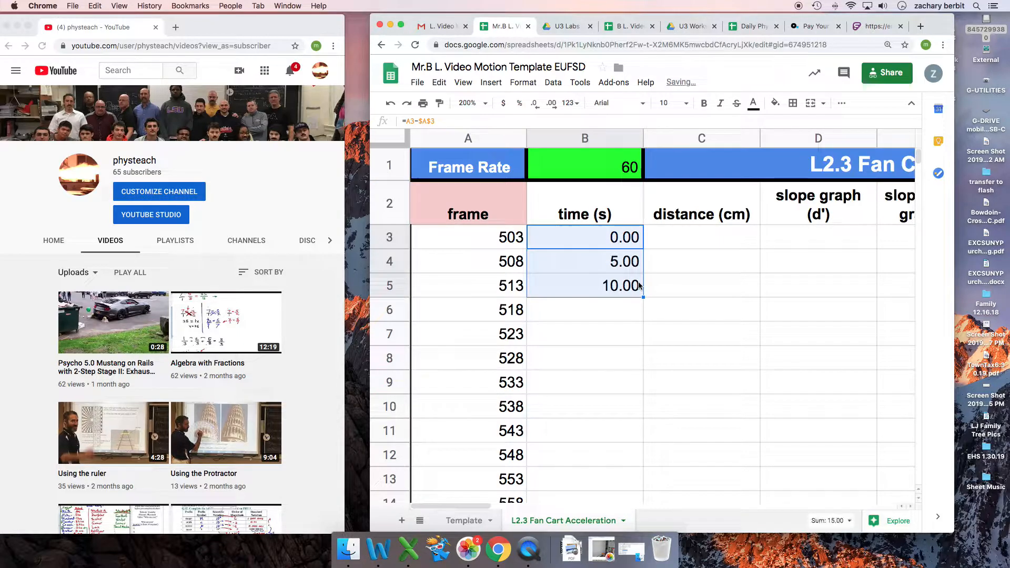
click(610, 270)
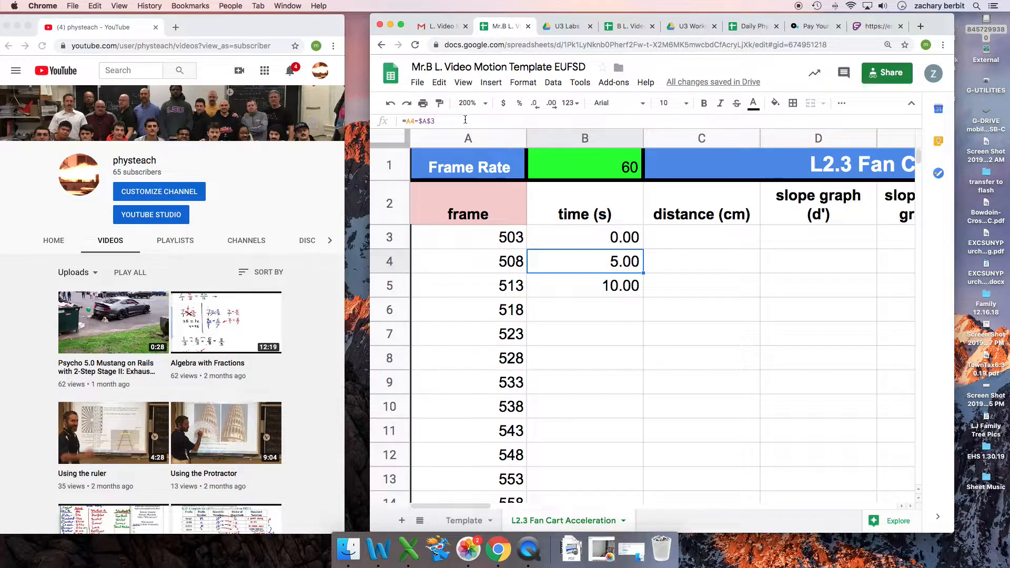
double_click(584, 267)
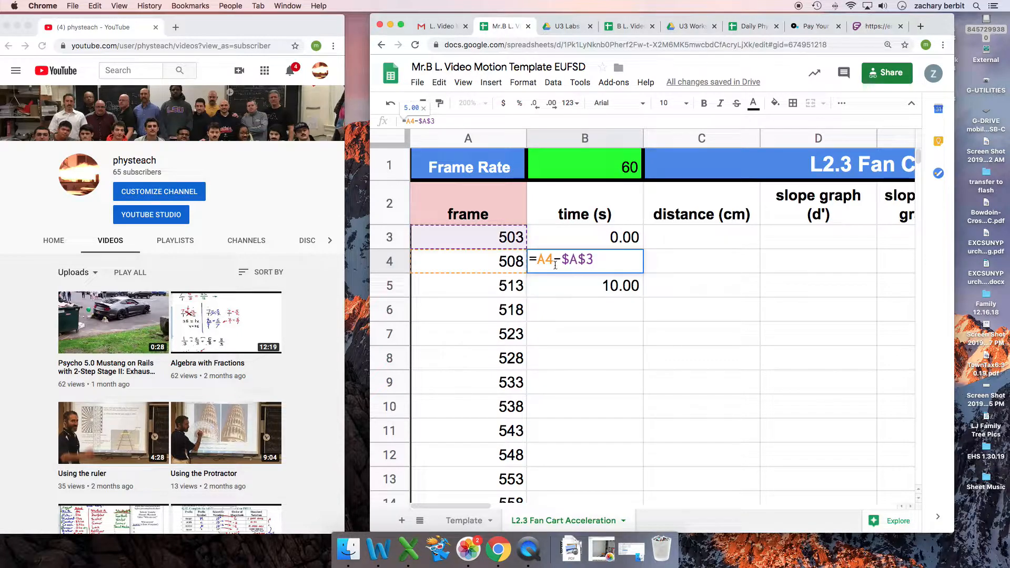
click(605, 286)
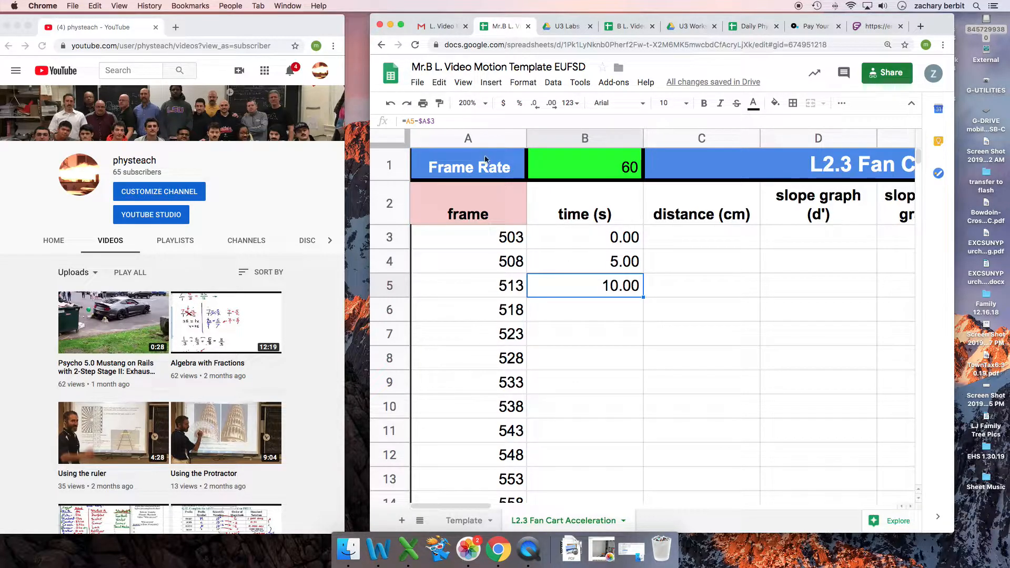
double_click(565, 285)
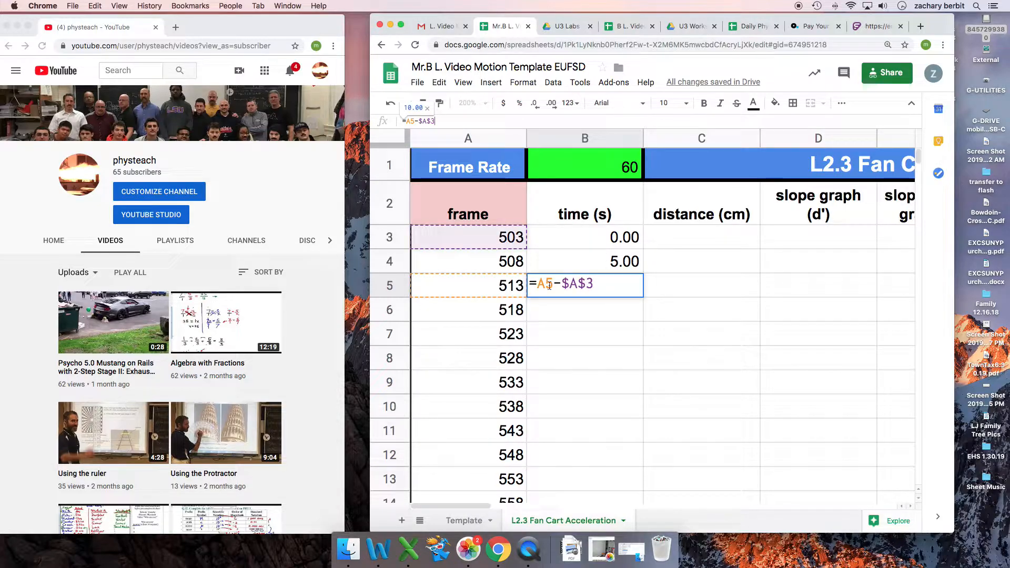
click(607, 307)
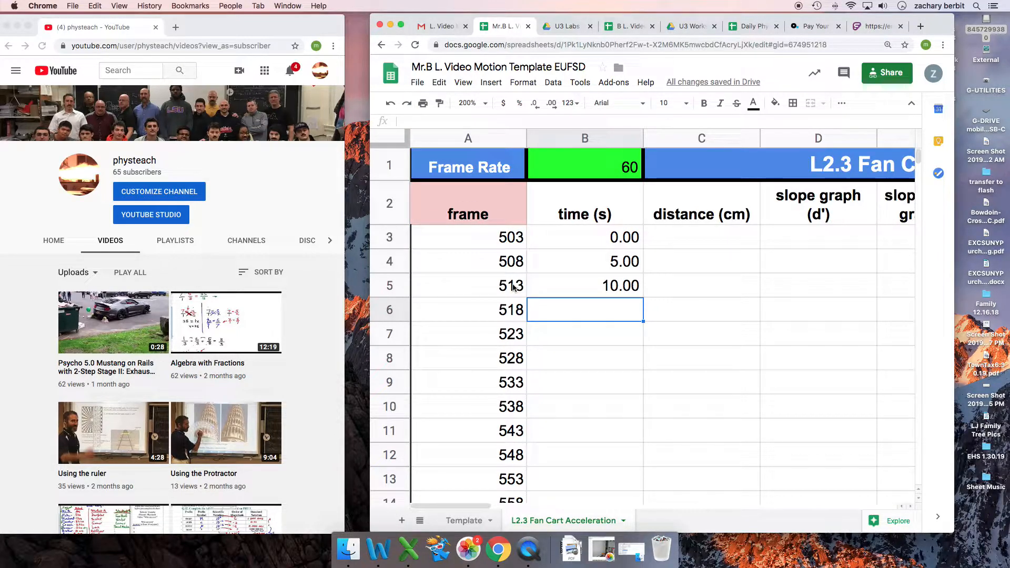
Examine the absolute-reference formulas in B3 through B5 against the frame numbers in A3 and A5.
click(516, 241)
click(518, 287)
click(620, 288)
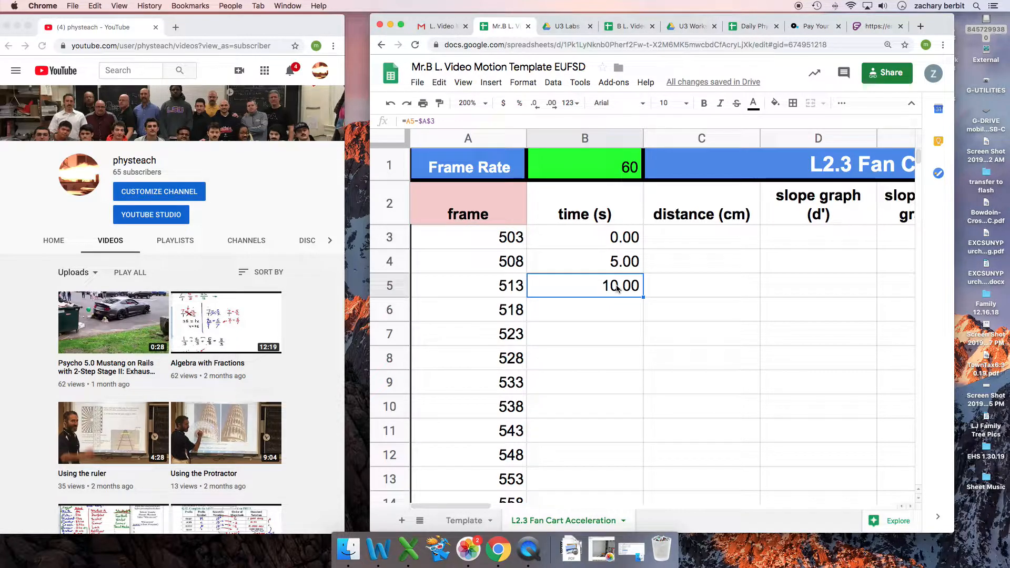
click(619, 243)
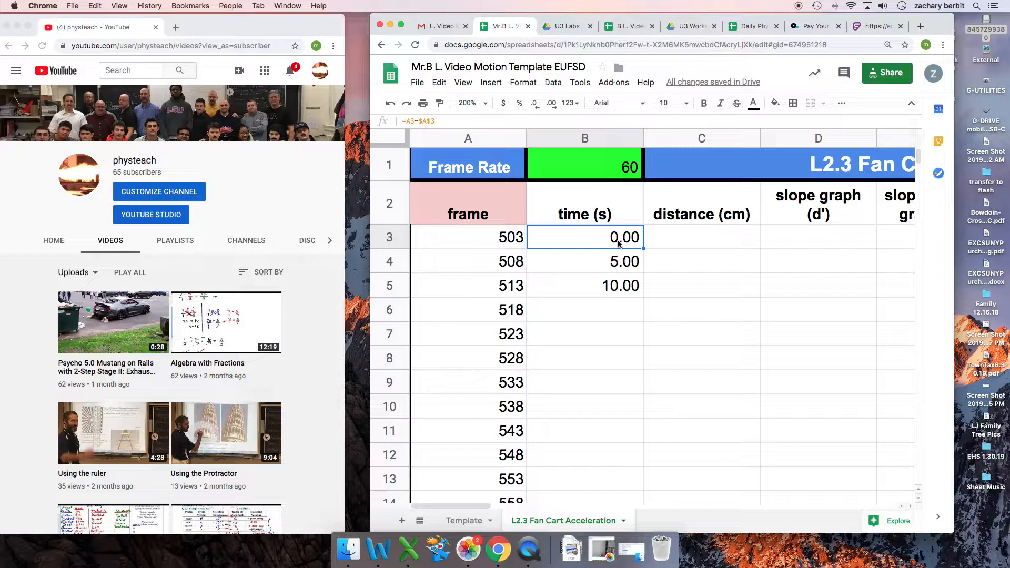
click(623, 264)
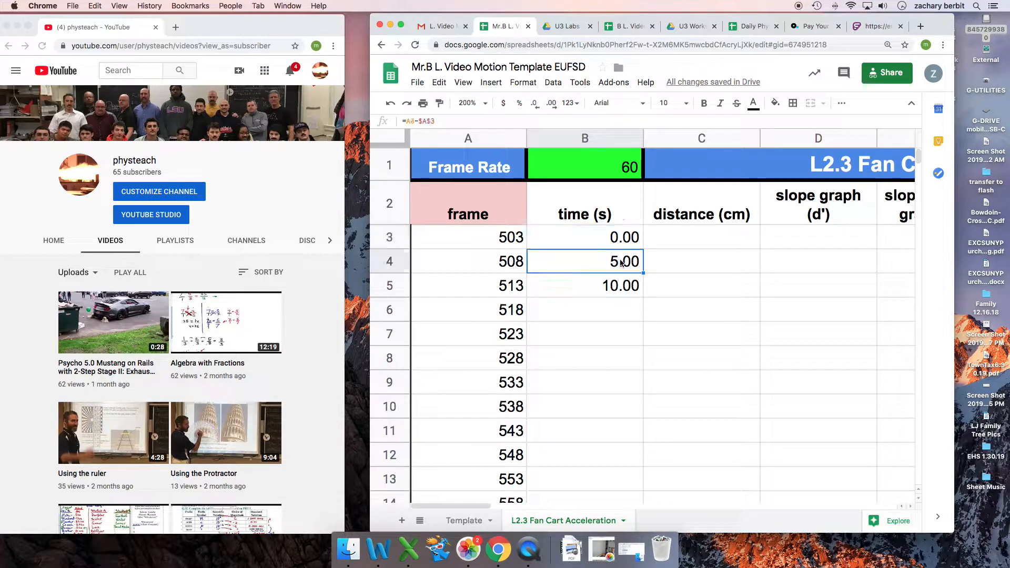
click(622, 288)
click(609, 244)
click(608, 259)
click(611, 287)
Compare the frame numbers in A3 through A6 with the elapsed values in B3 through B5.
click(469, 237)
click(471, 263)
click(477, 292)
click(477, 309)
click(627, 238)
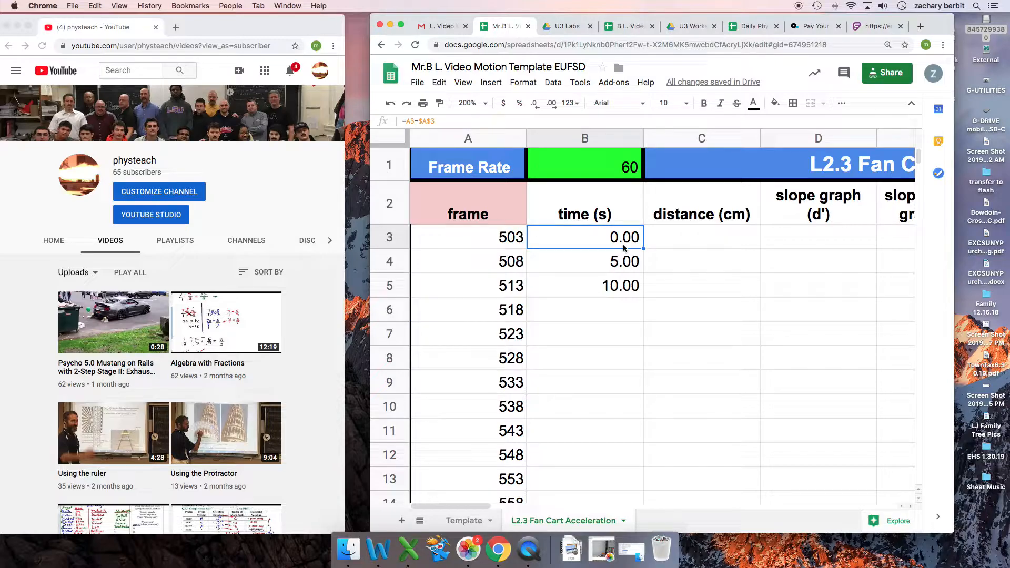
click(615, 261)
click(617, 288)
click(617, 310)
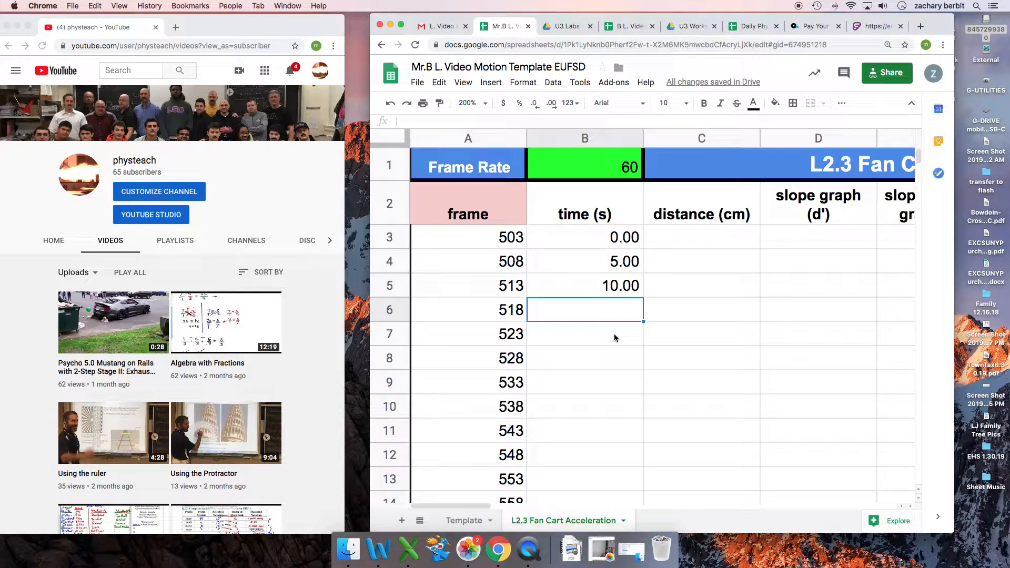
click(616, 337)
click(508, 241)
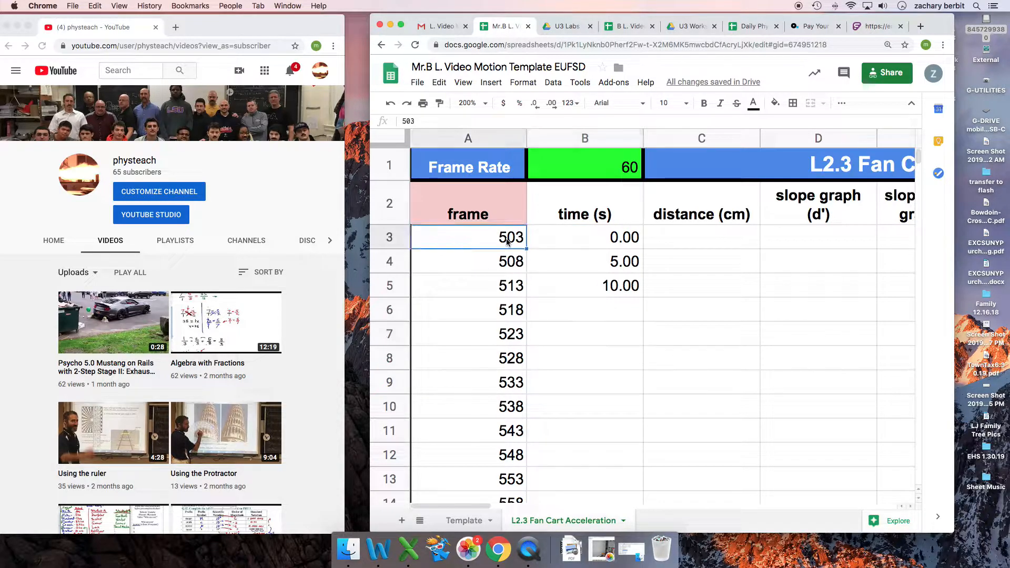
click(619, 240)
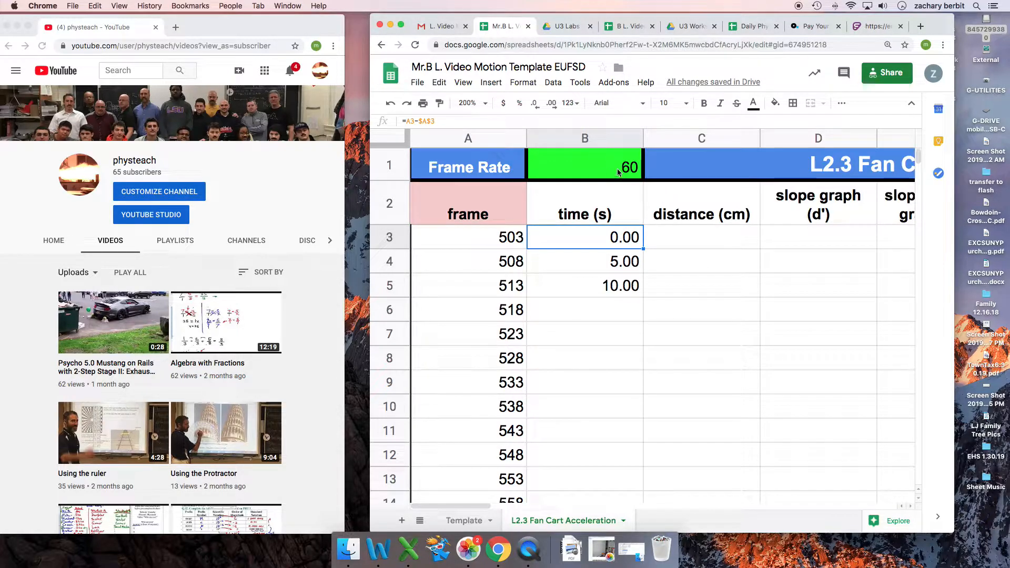
Launch Word, return to the spreadsheet and enter 0 as the first distance in C3.
click(382, 548)
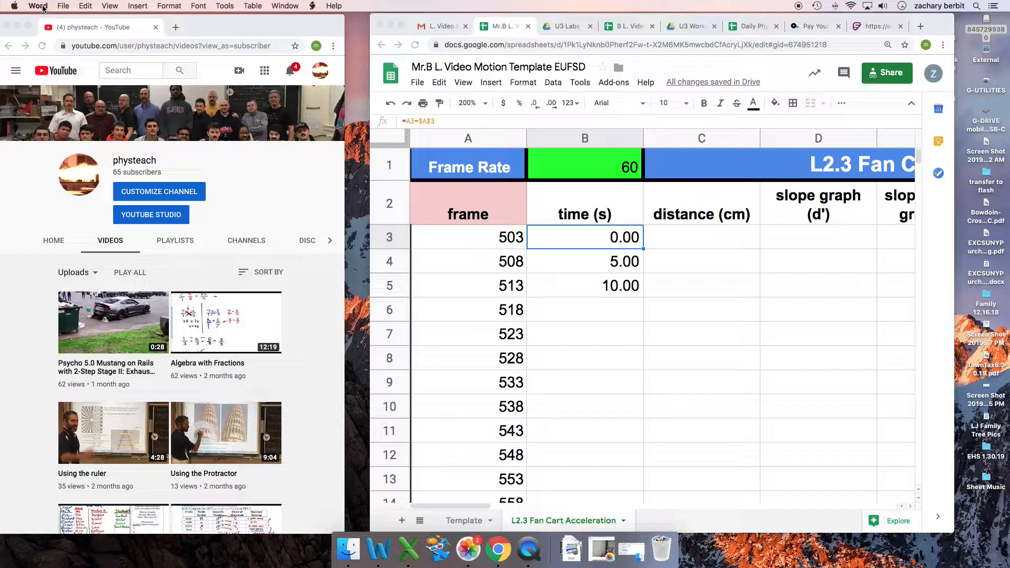
click(617, 289)
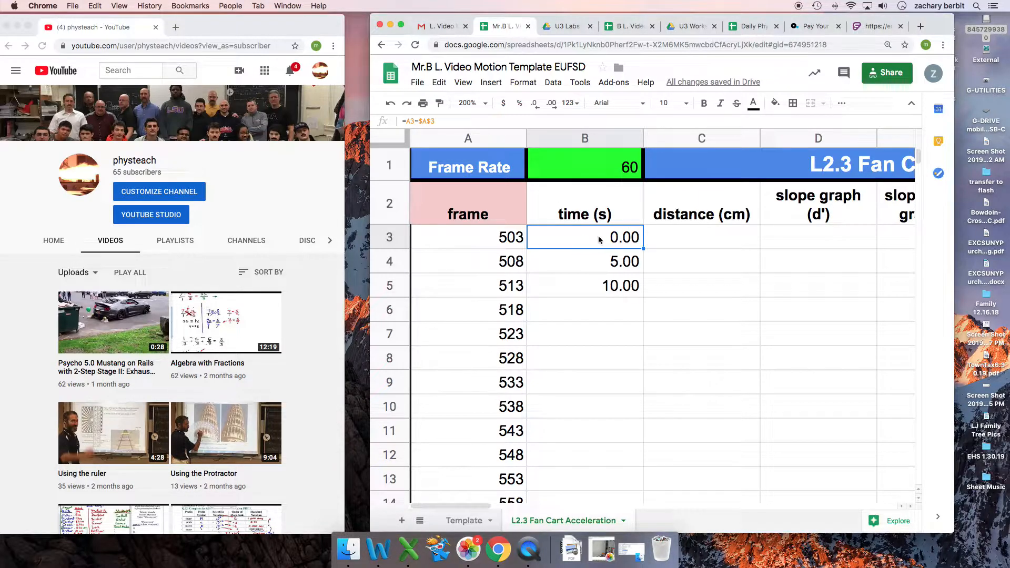
click(618, 291)
click(684, 245)
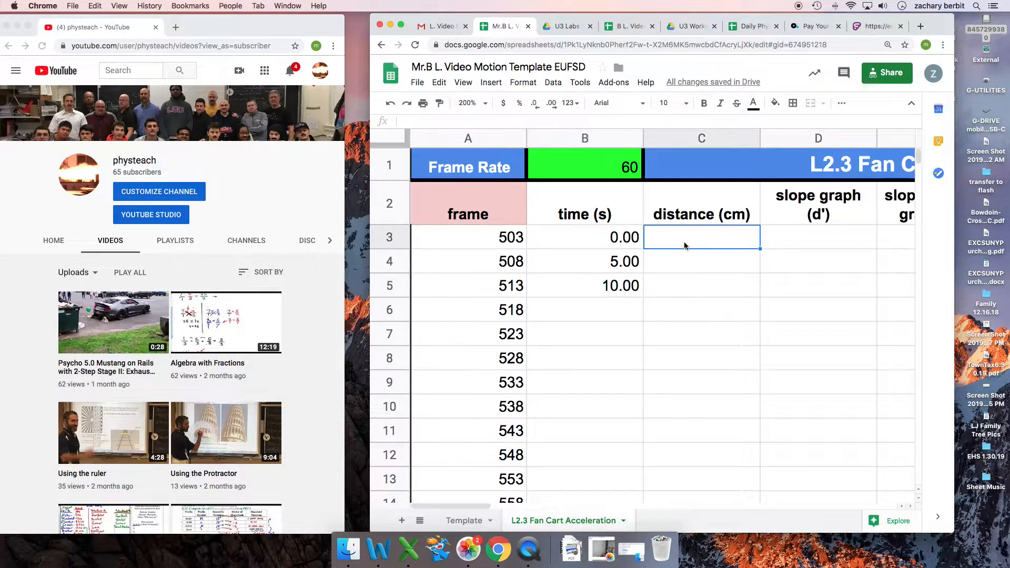
scroll(683, 245, right, 2)
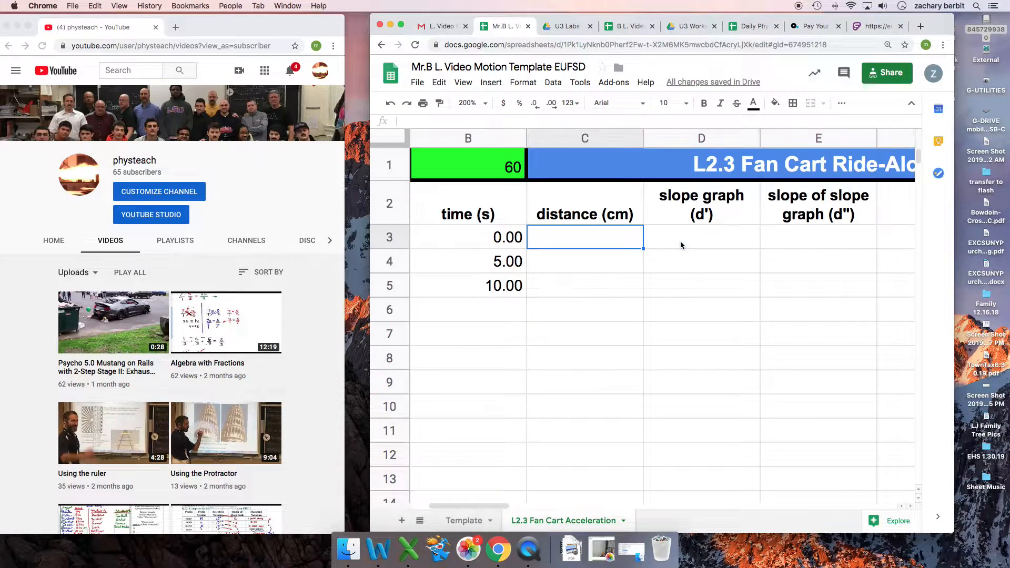
scroll(681, 243, left, 2)
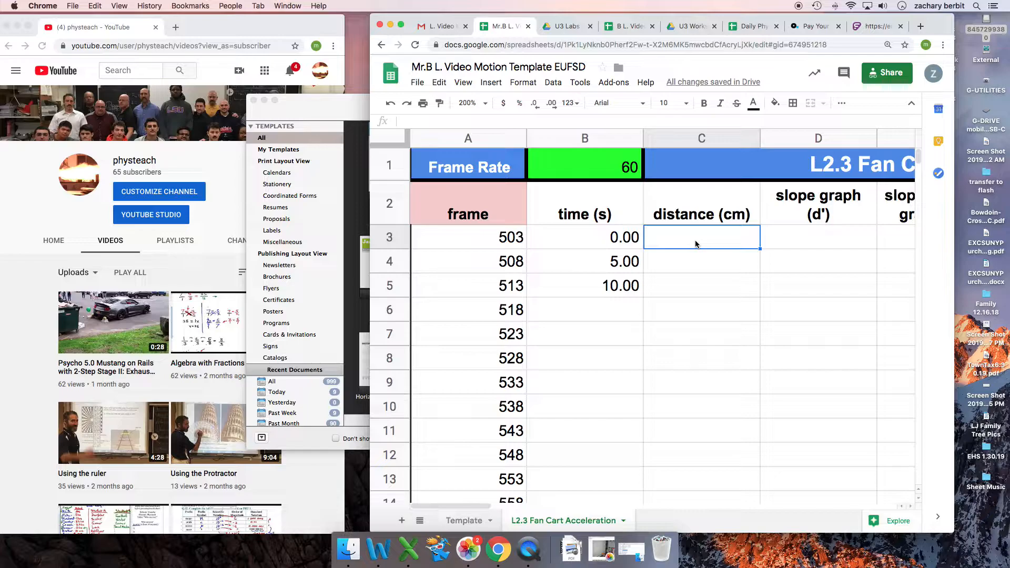
text(0)
key(Return)
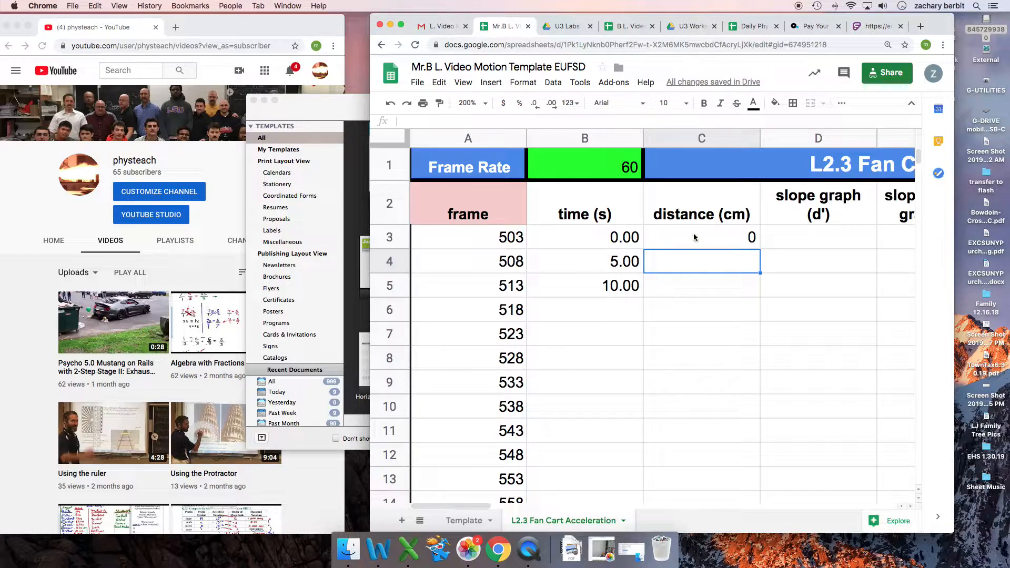
Copy the distance values C3:C25 from the B L. Video Motion Template EUFSD spreadsheet and paste them into the Mr.B L. sheet starting at C3.
click(627, 27)
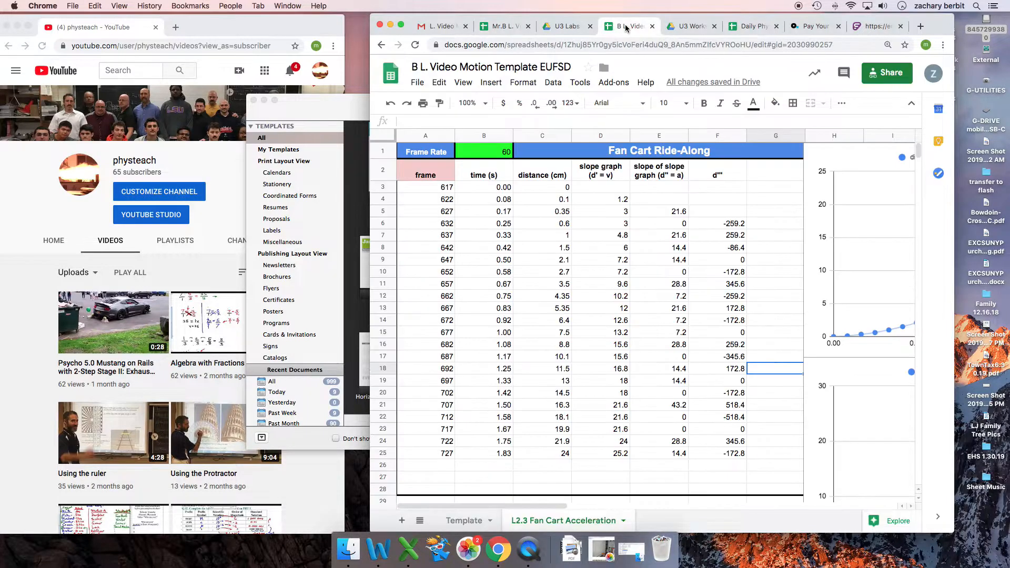
click(556, 179)
drag(556, 190, 559, 454)
key(ctrl+c)
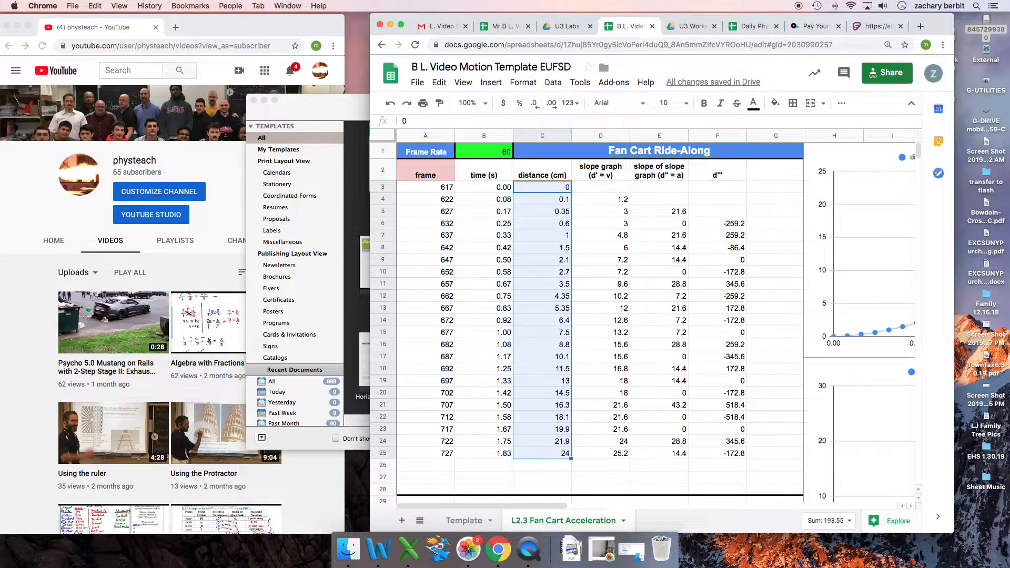
click(502, 25)
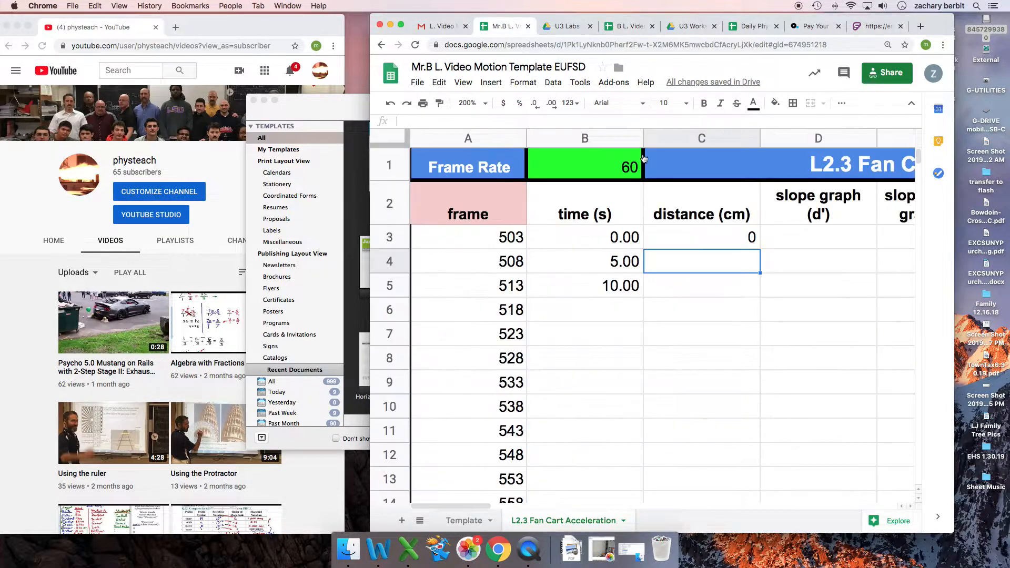
click(690, 245)
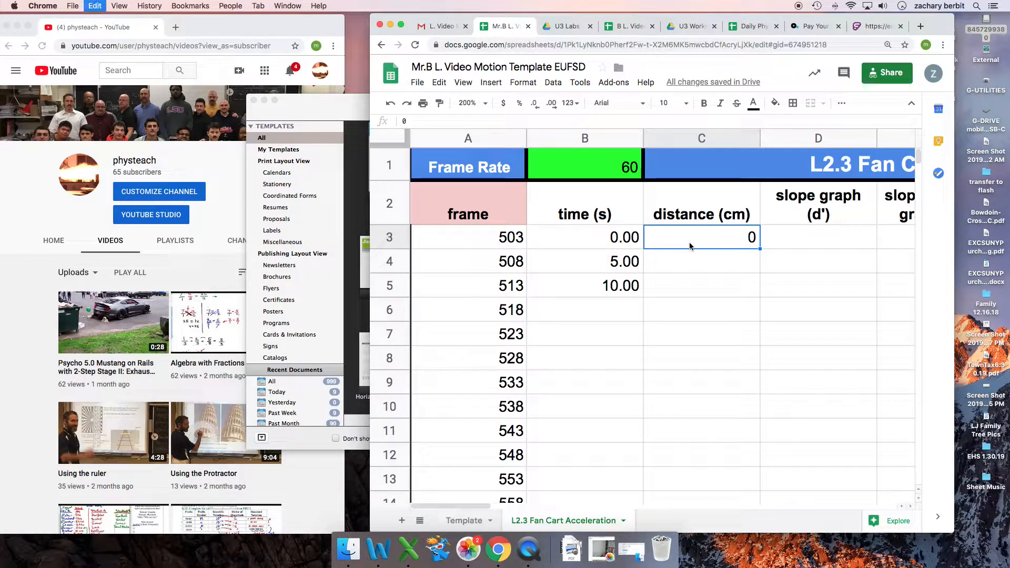
key(ctrl+v)
scroll(696, 368, down, 5)
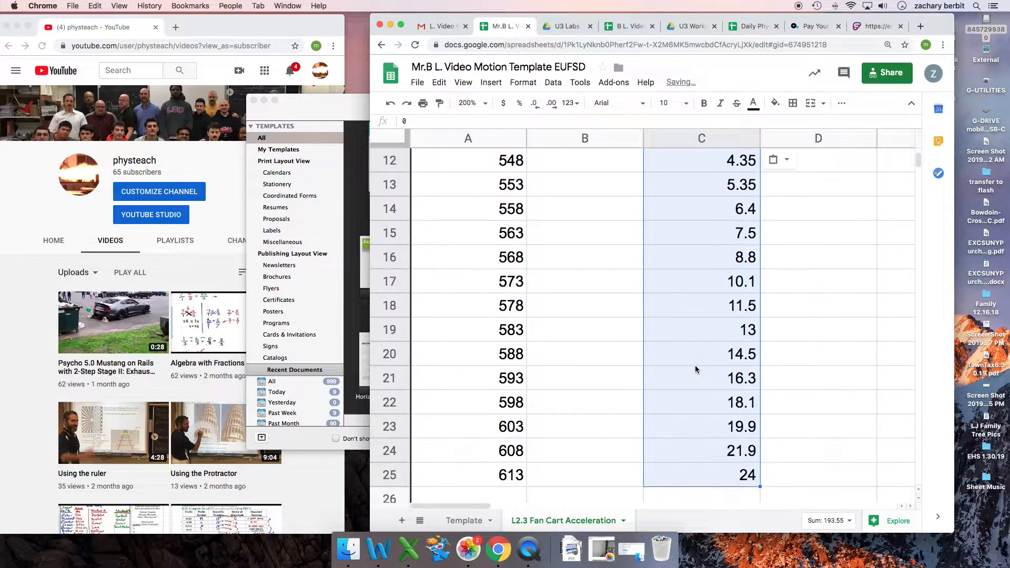
scroll(696, 368, up, 10)
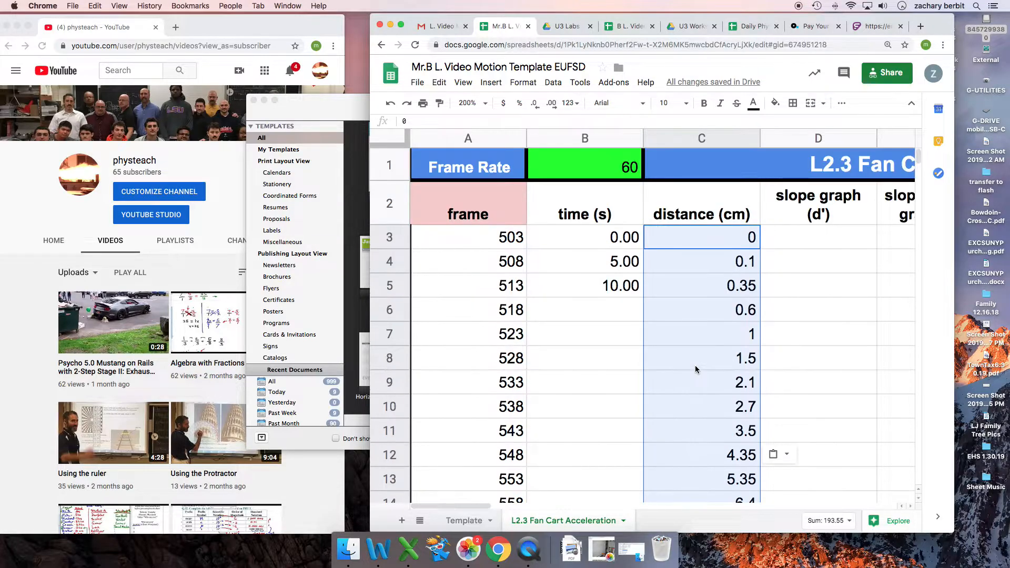
Review the pasted values in the distance column from C4 down to C25.
click(710, 340)
click(729, 270)
click(729, 292)
click(725, 316)
click(728, 342)
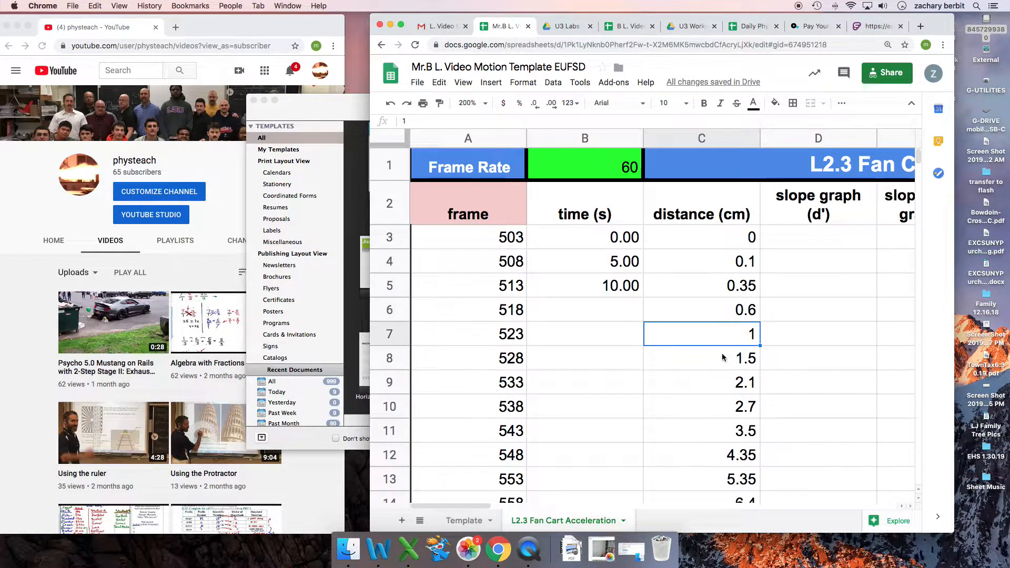
click(724, 359)
click(724, 382)
click(724, 408)
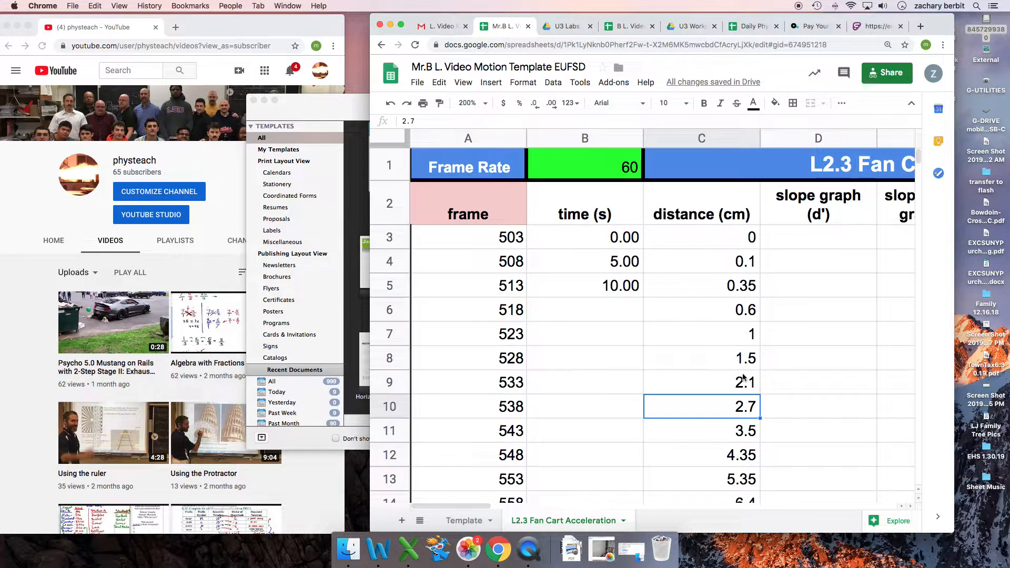
scroll(714, 462, down, 1)
scroll(716, 457, down, 10)
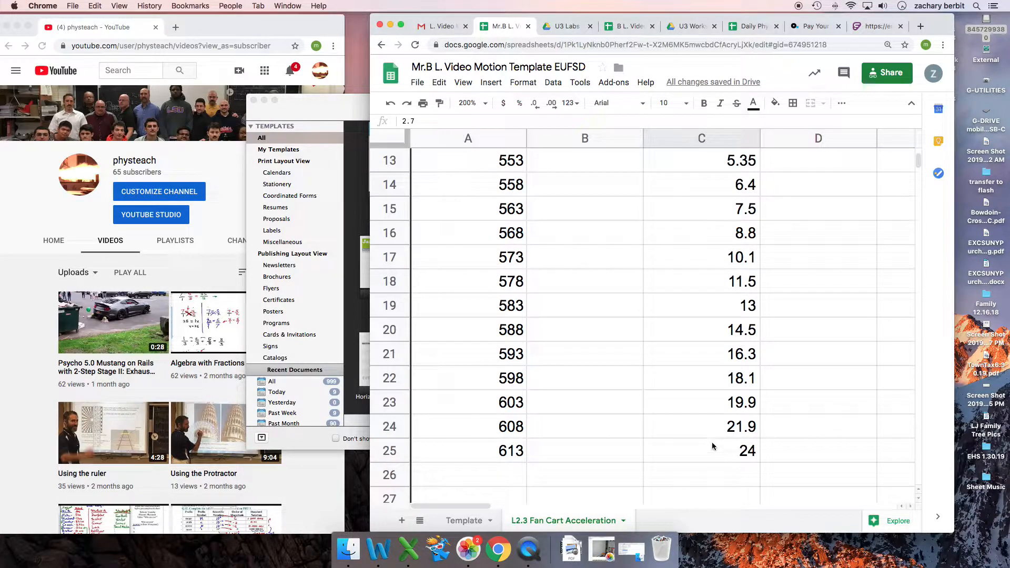
scroll(714, 446, up, 12)
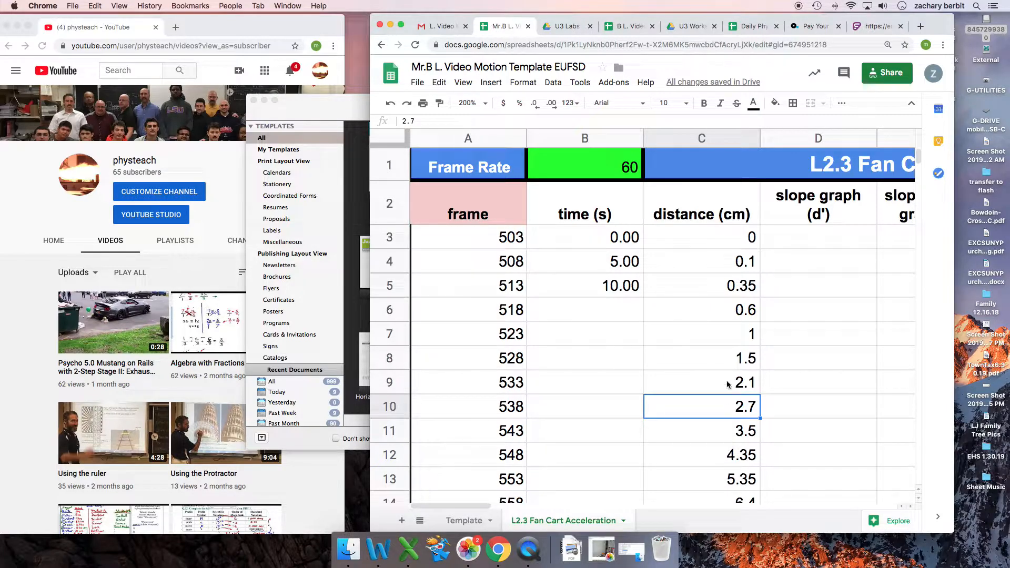
Switch to Word, create a blank Word Document from the gallery and set its zoom to 200%.
click(322, 107)
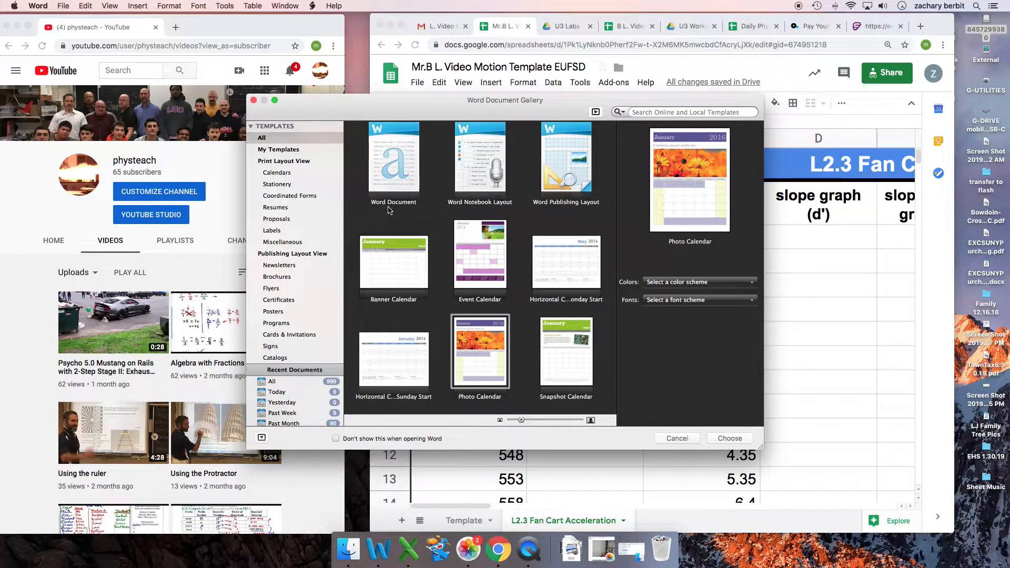
click(391, 186)
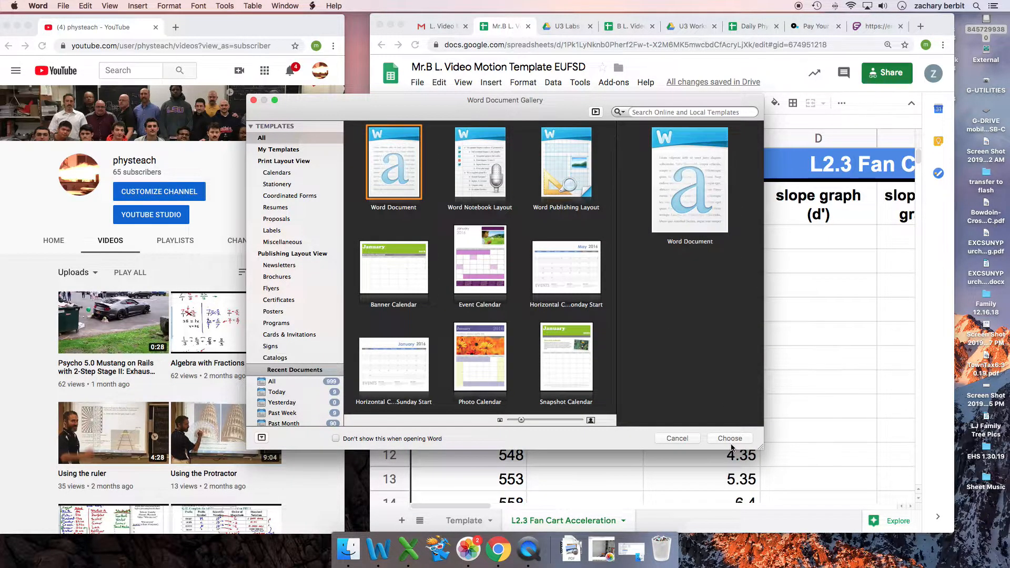
click(732, 440)
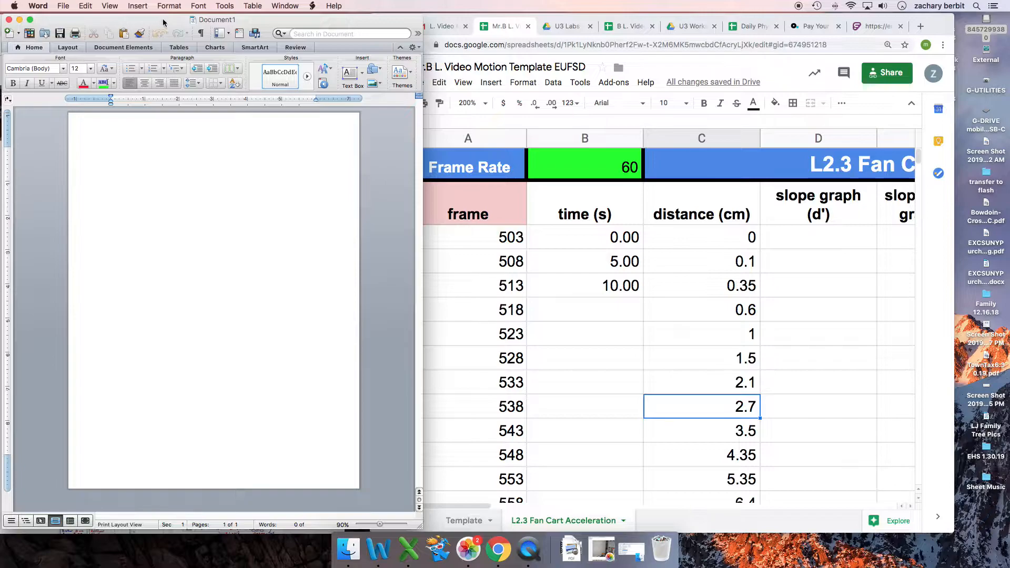
click(109, 7)
click(169, 297)
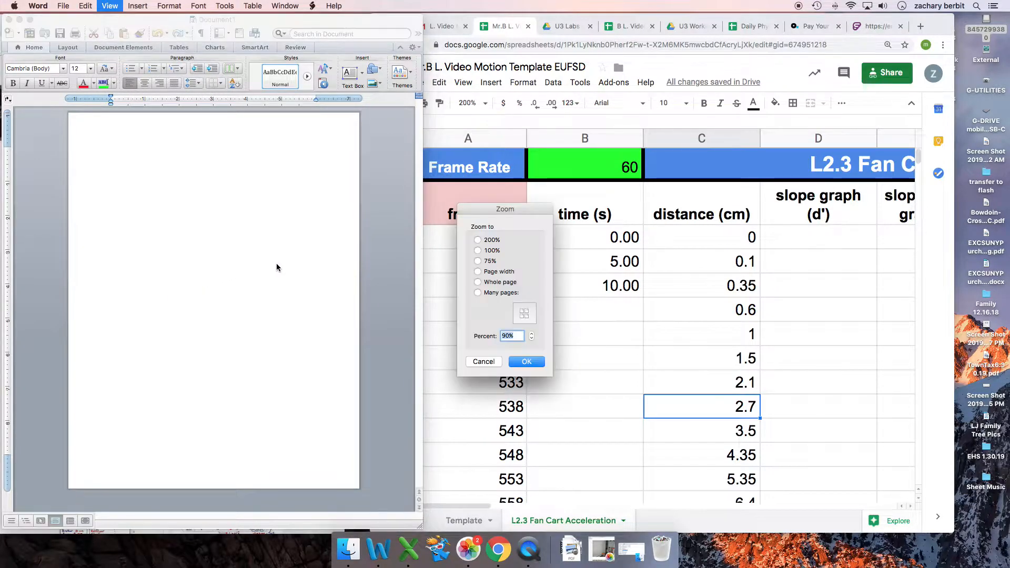
click(479, 239)
click(525, 363)
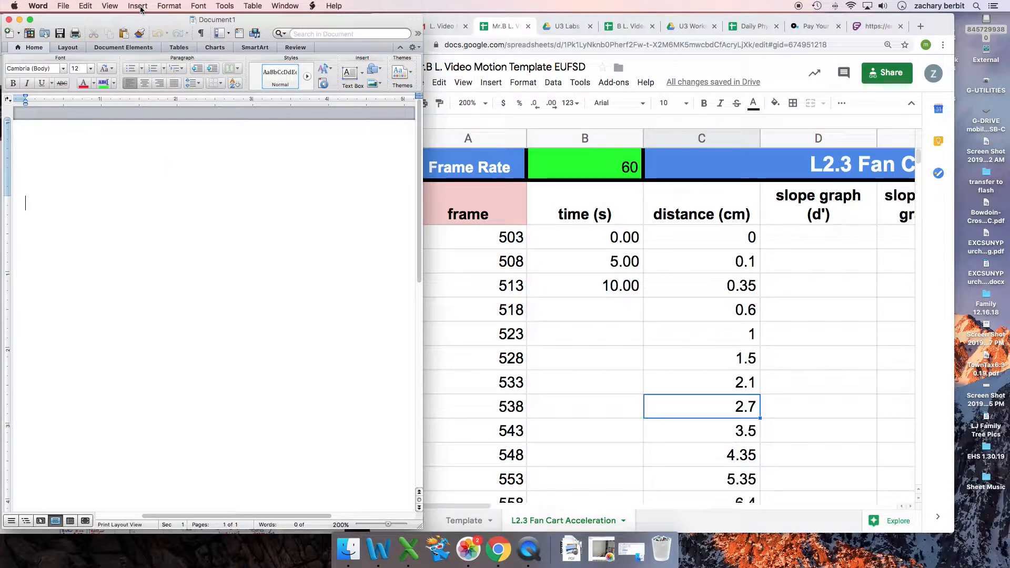
Select the B4 value in the spreadsheet and write "5.00 fr" in the blank Word document.
click(598, 266)
click(598, 266)
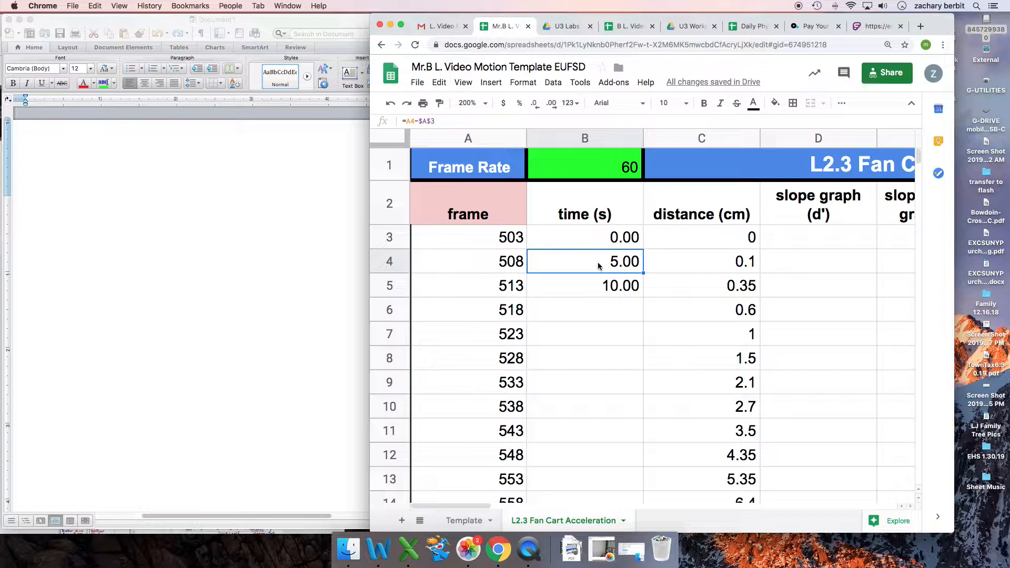
click(118, 212)
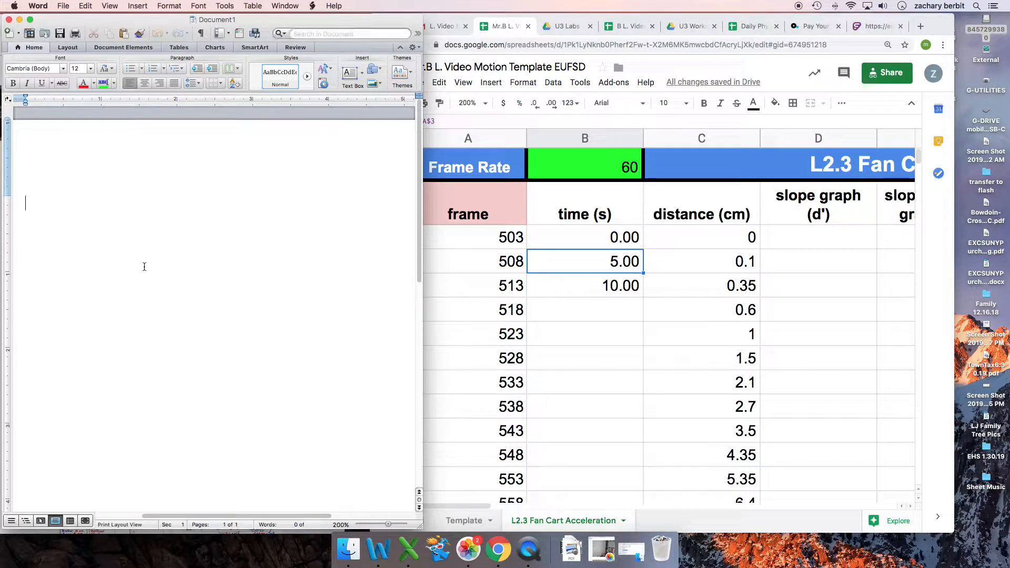
text(5.00 fr)
Insert an equation after "5.00 fr" consisting of parentheses around an empty stacked fraction.
click(137, 6)
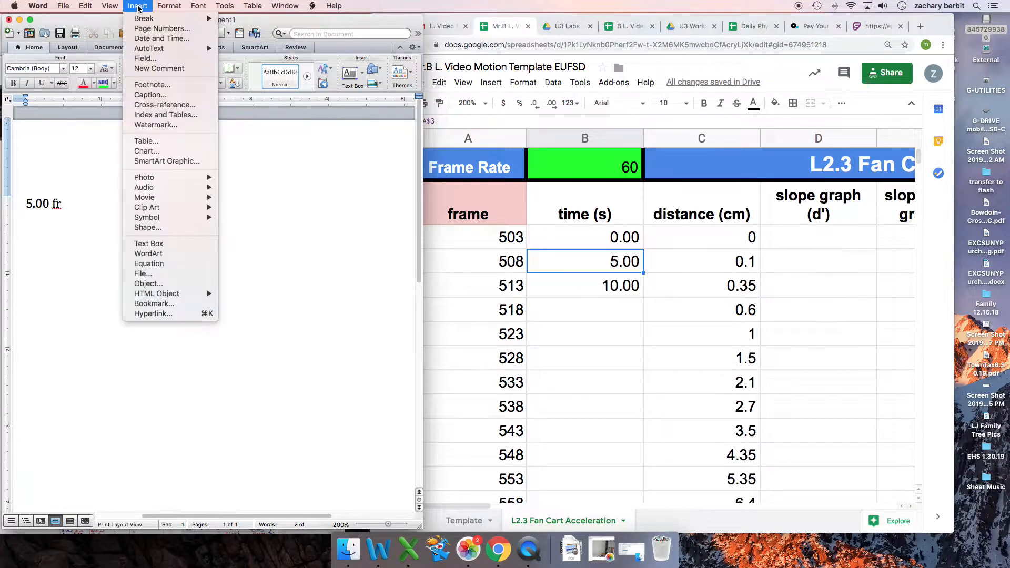
click(149, 263)
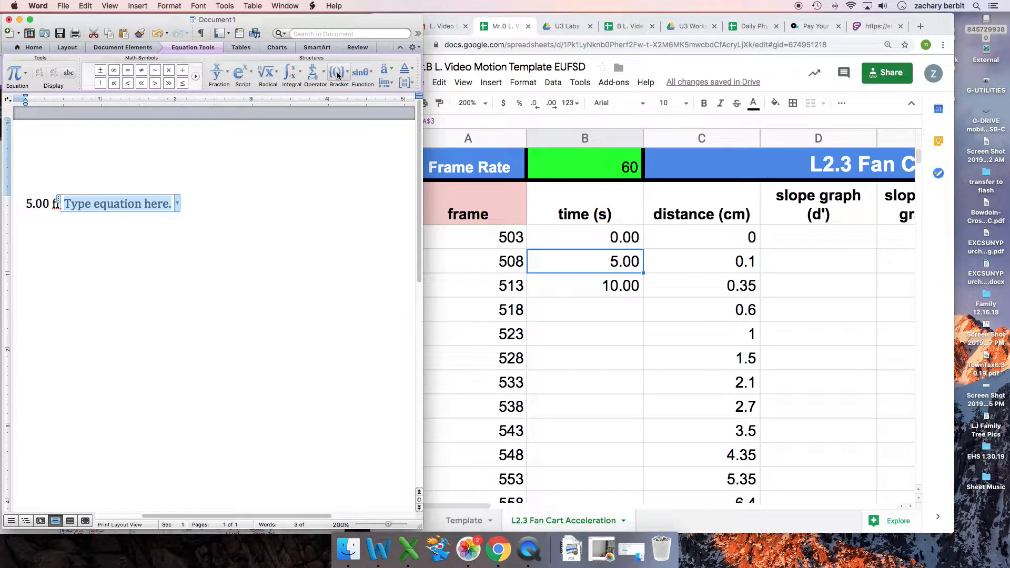
click(338, 75)
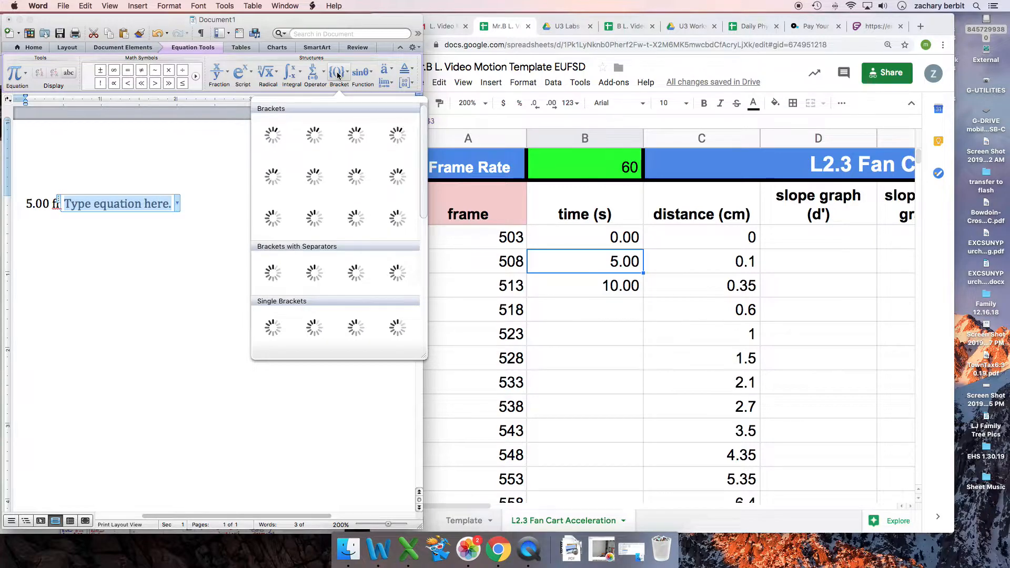
click(271, 136)
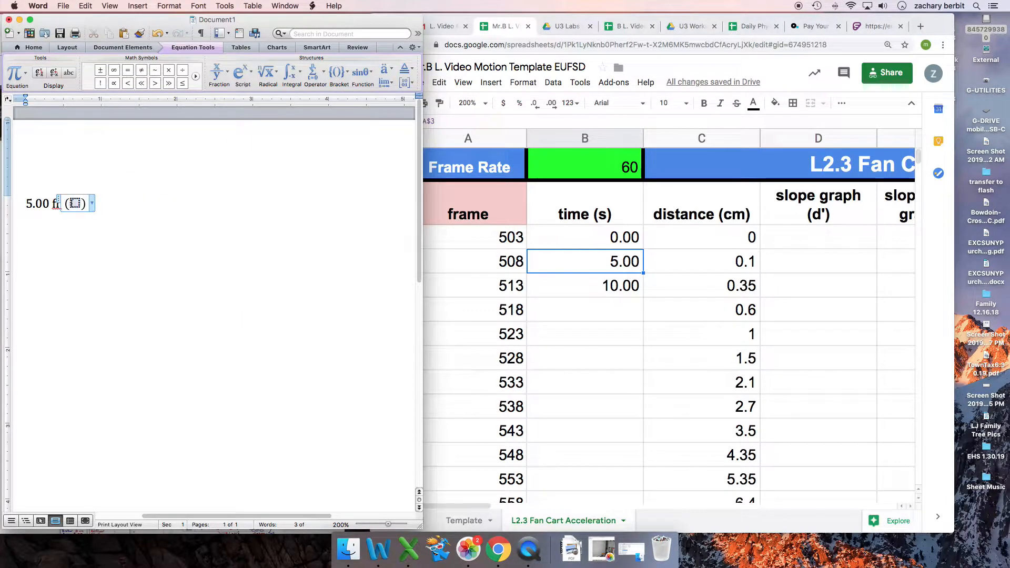
click(219, 74)
click(164, 135)
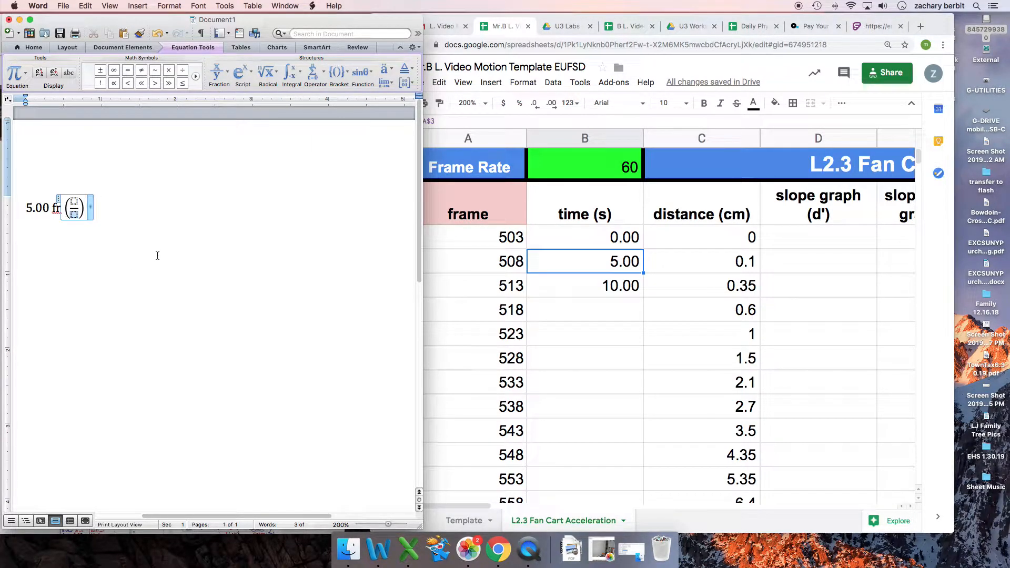
Select the whole parenthesised fraction equation after "5.00 fr" and enlarge its font size to 20.
key(Left)
key(Left)
key(Left)
key(Left)
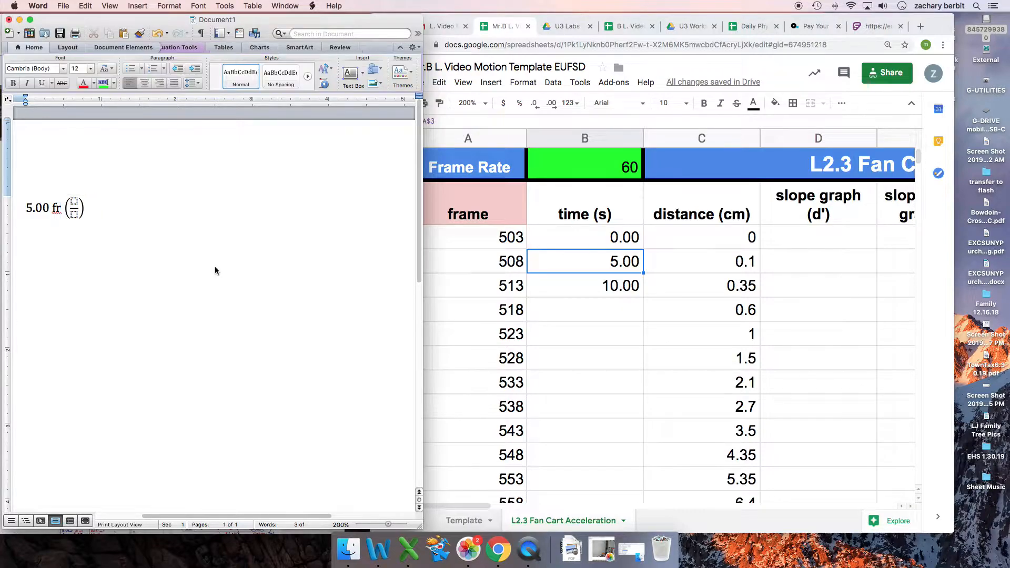
key(Right)
key(shift+Right)
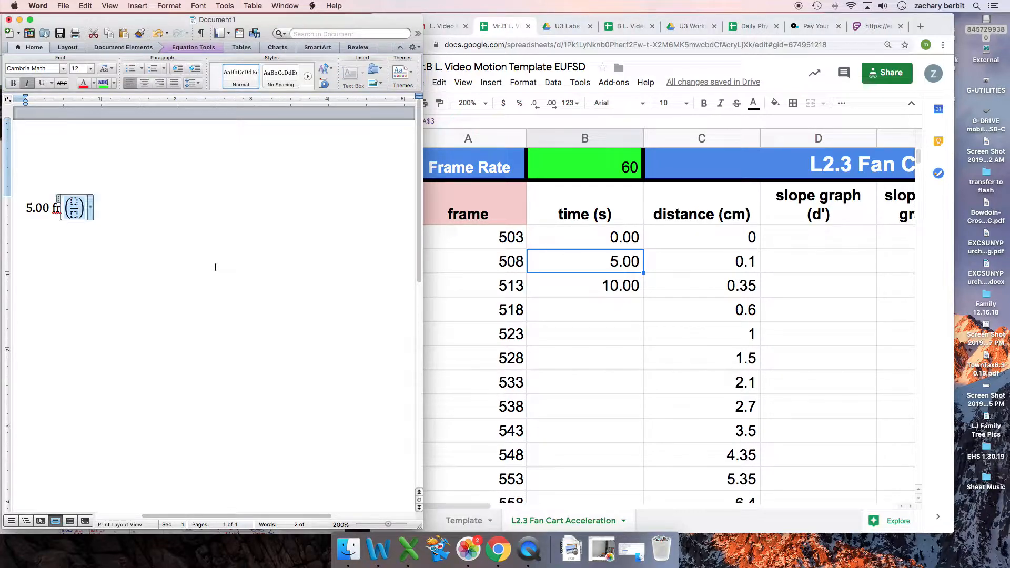
key(super+bracketright)
key(super+bracketright)
key(super+bracketright)
key(super+bracketright)
key(super+bracketright)
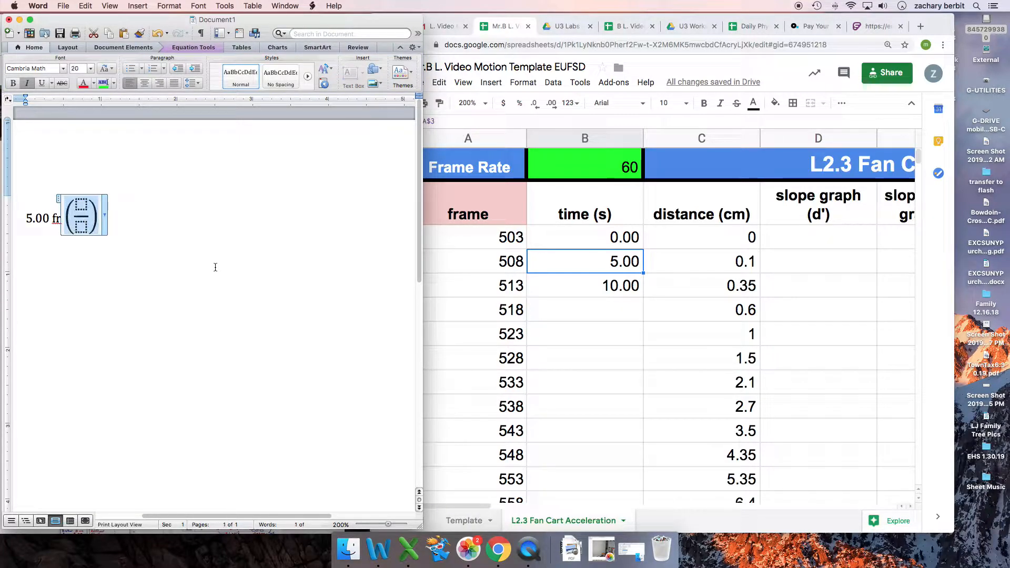
Enter "fr" in the fraction's denominator and make it upright instead of italic.
key(Right)
click(83, 228)
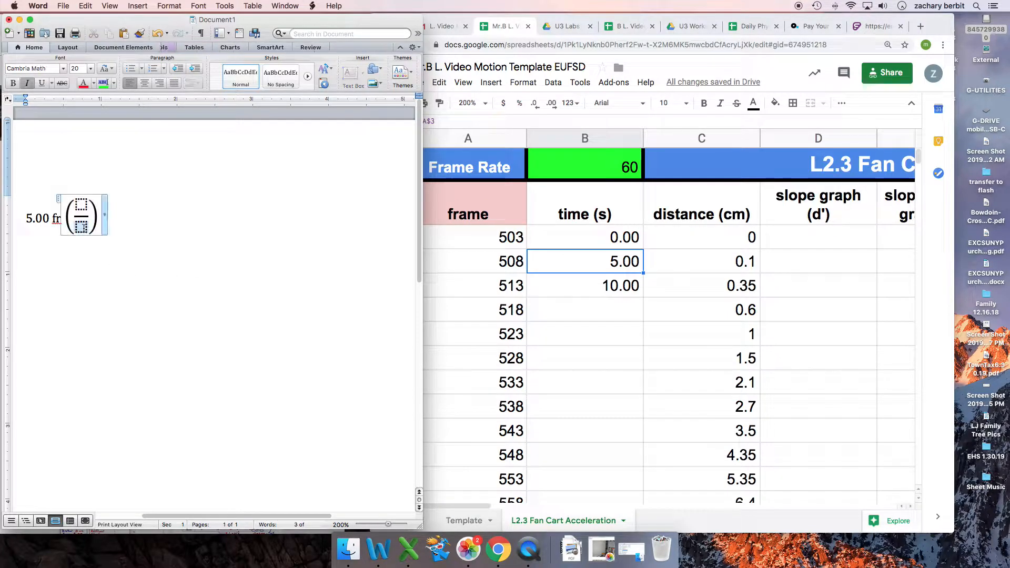
text(fr)
key(shift+Left)
key(shift+Left)
key(super+i)
key(Up)
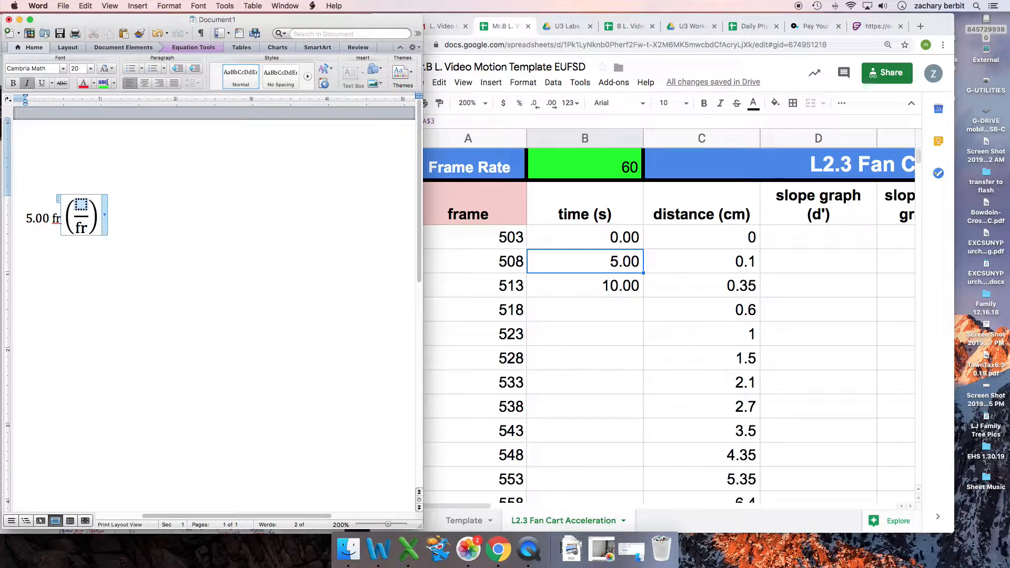
Enter "s" in the fraction's numerator and make it upright instead of italic.
text(s)
key(shift+Left)
key(super+i)
key(Left)
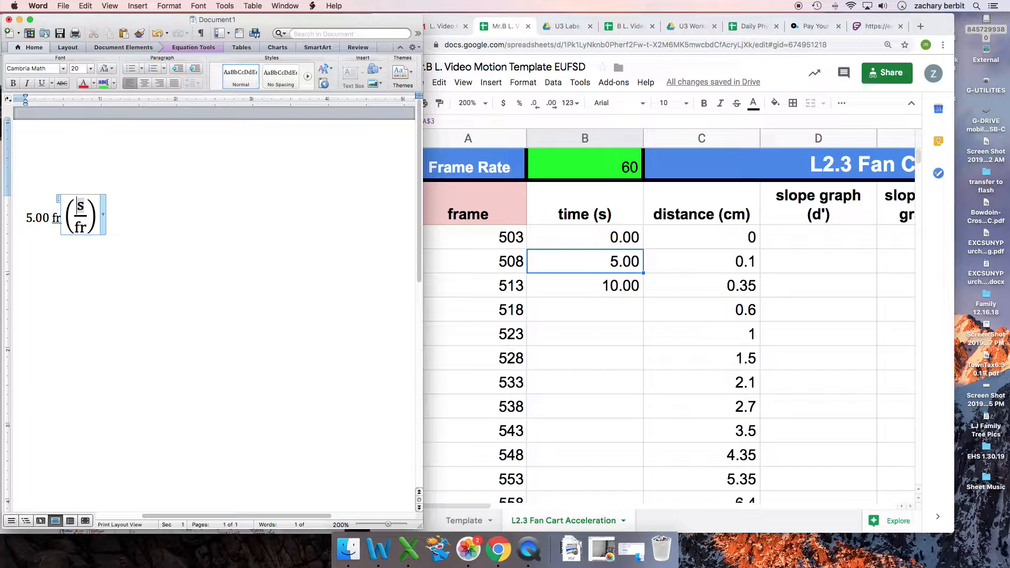
Complete the conversion factor by adding 60 before "fr" in the denominator and 1 before "s" in the numerator.
key(Down)
click(73, 225)
click(77, 227)
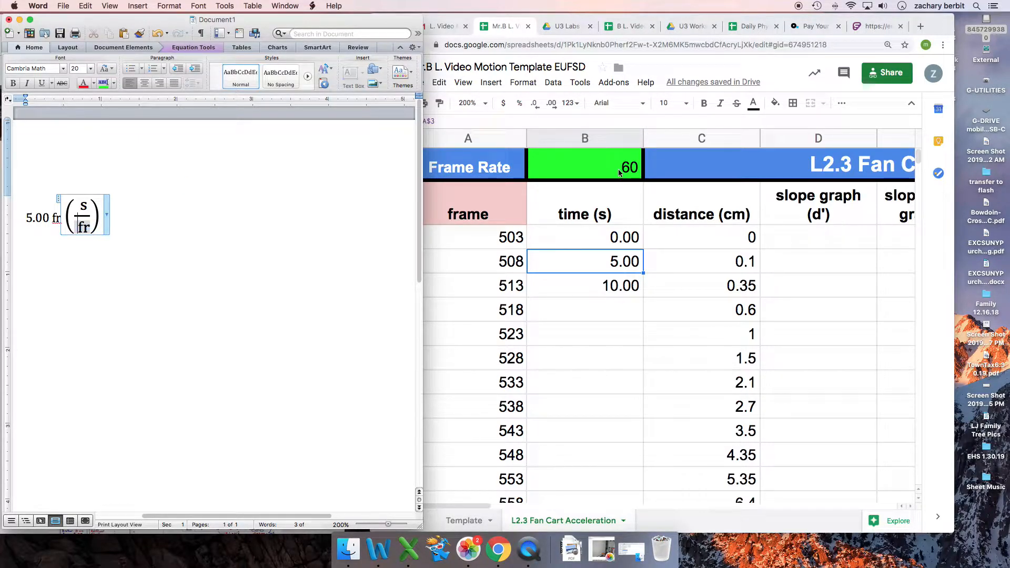
click(73, 226)
click(80, 226)
text(60)
key(Left)
key(Left)
key(Left)
key(Left)
key(Left)
key(Left)
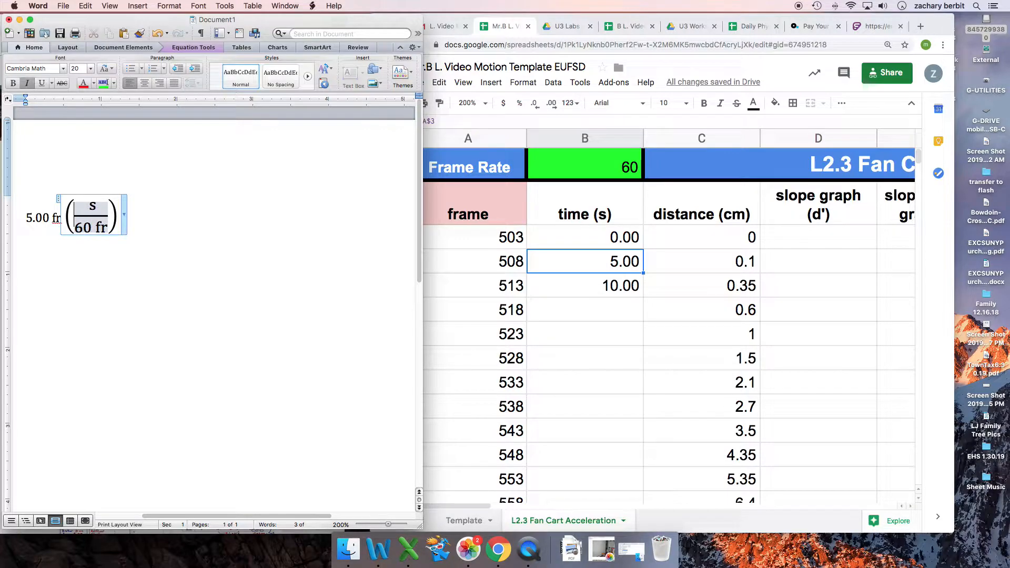
key(Right)
text(1)
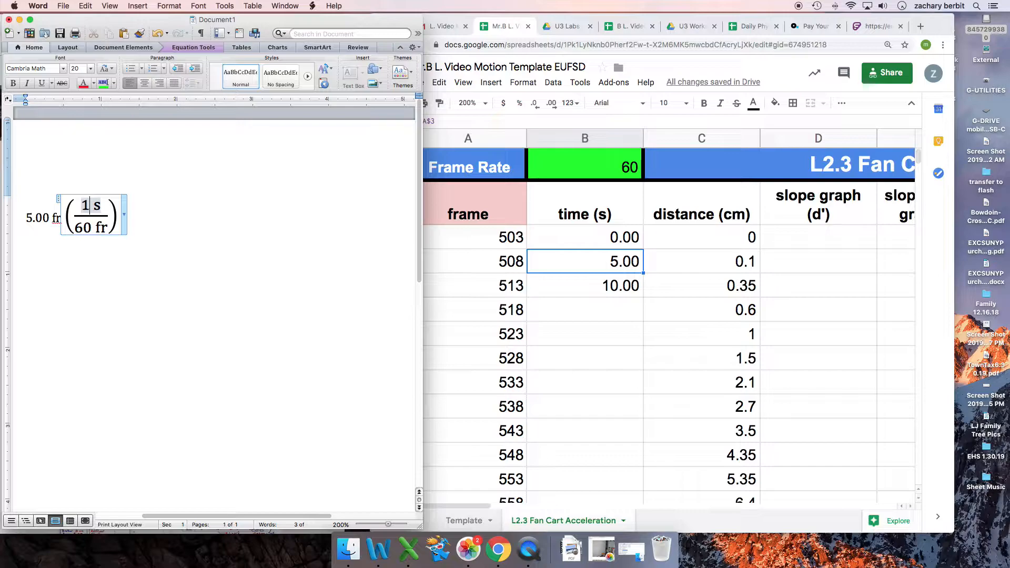
Select the "5.00 fr" text before the equation and enlarge its font size to 14.
click(100, 255)
click(53, 216)
key(Left)
key(Left)
key(shift+Right)
key(shift+Right)
key(shift+Right)
key(shift+Right)
key(shift+Right)
key(shift+Right)
key(shift+Right)
key(super+bracketright)
key(super+bracketright)
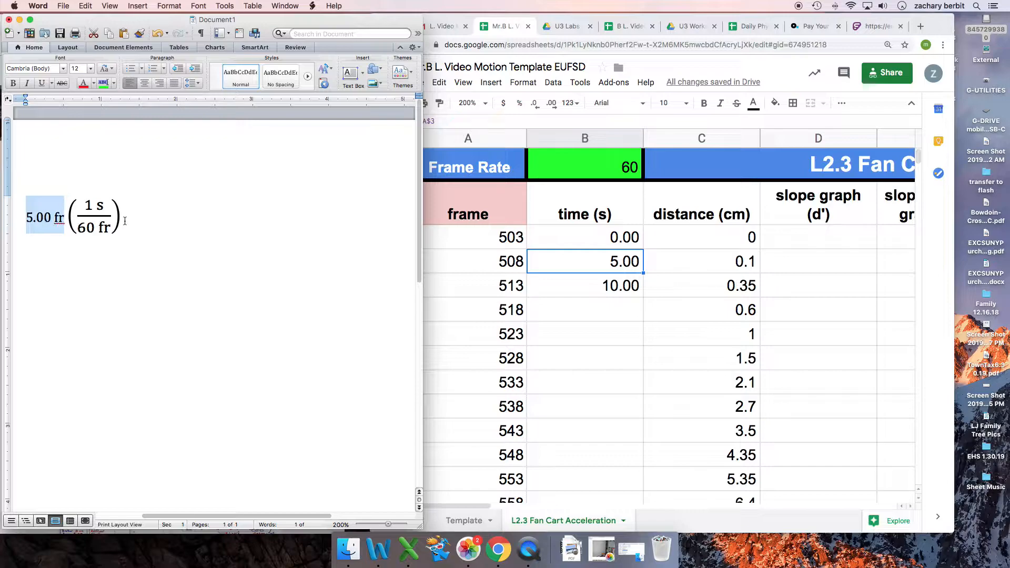
Strike through "fr" in the "5.00 fr" text and in the fraction's denominator.
key(Left)
key(shift+Right)
key(shift+Right)
key(super+shift+x)
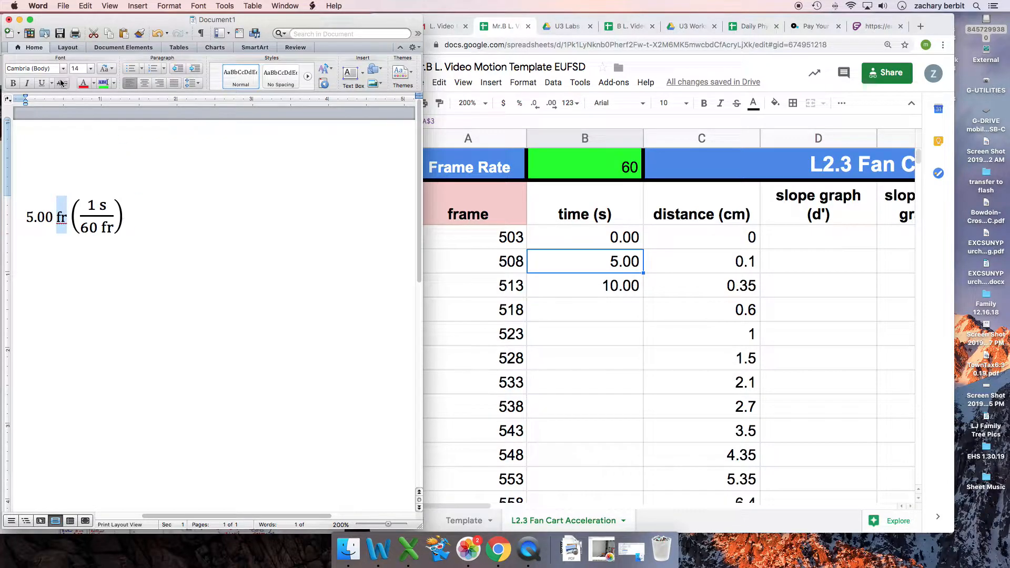
click(101, 227)
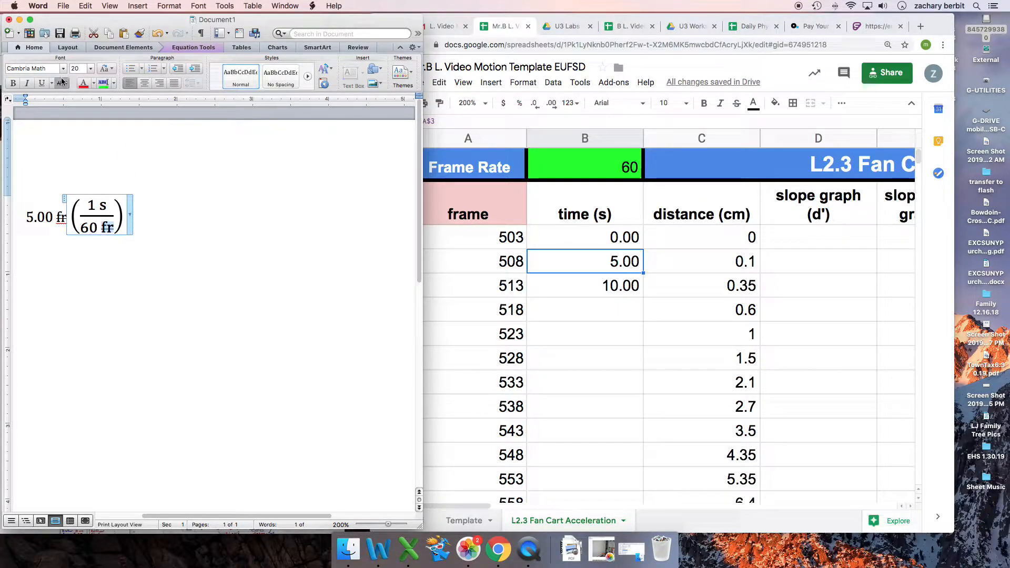
click(179, 226)
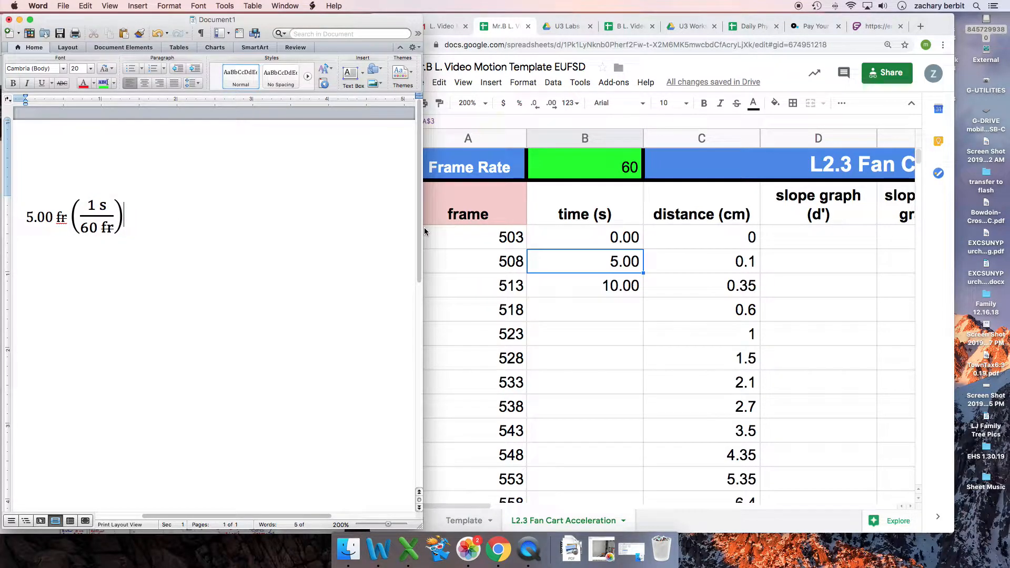
Insert the heading "How to convert frames to seconds:" above the equation, followed by a blank line.
click(26, 215)
key(Return)
text(How to co)
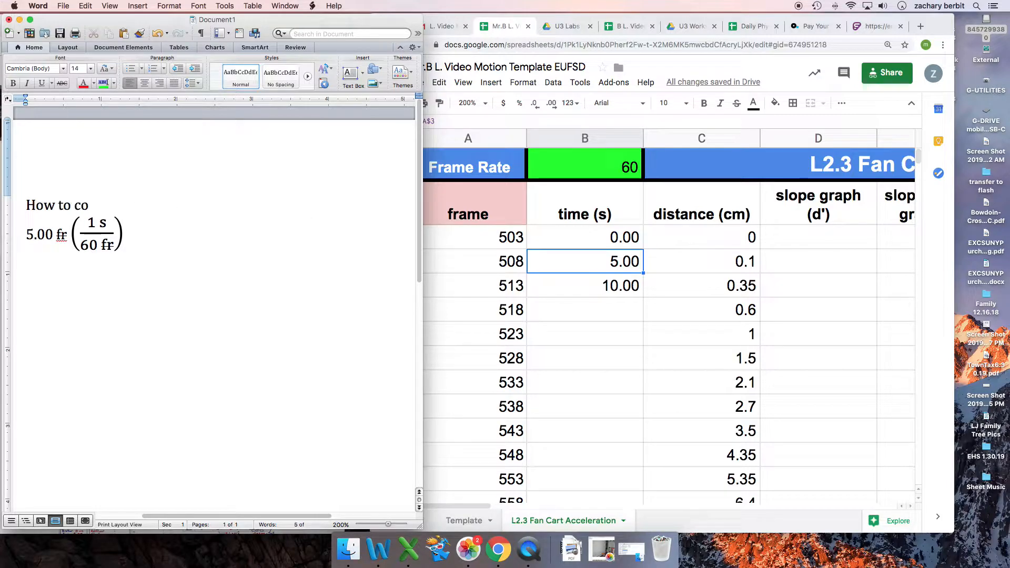
text(nvert frames)
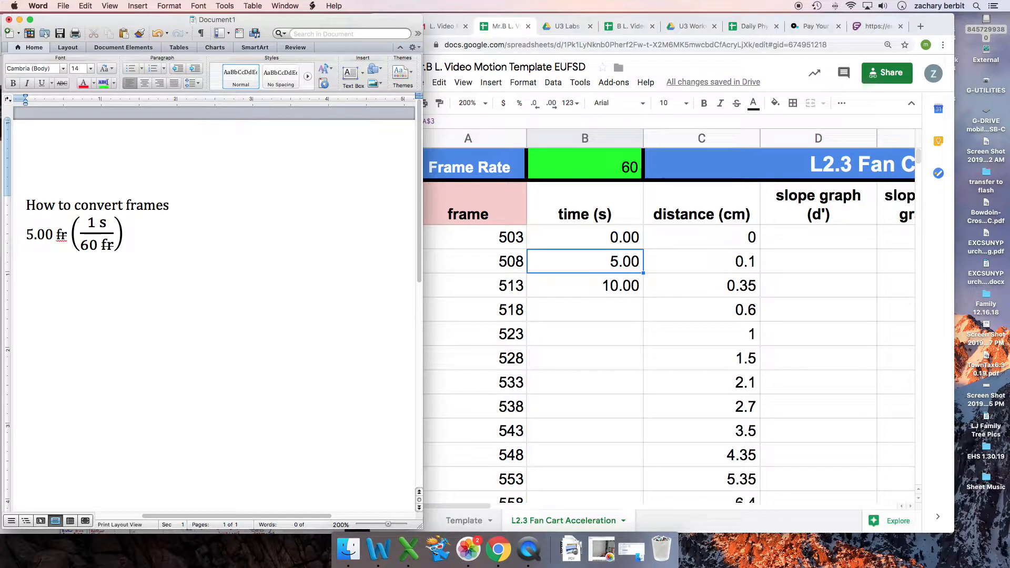
text( to seconds:)
key(Return)
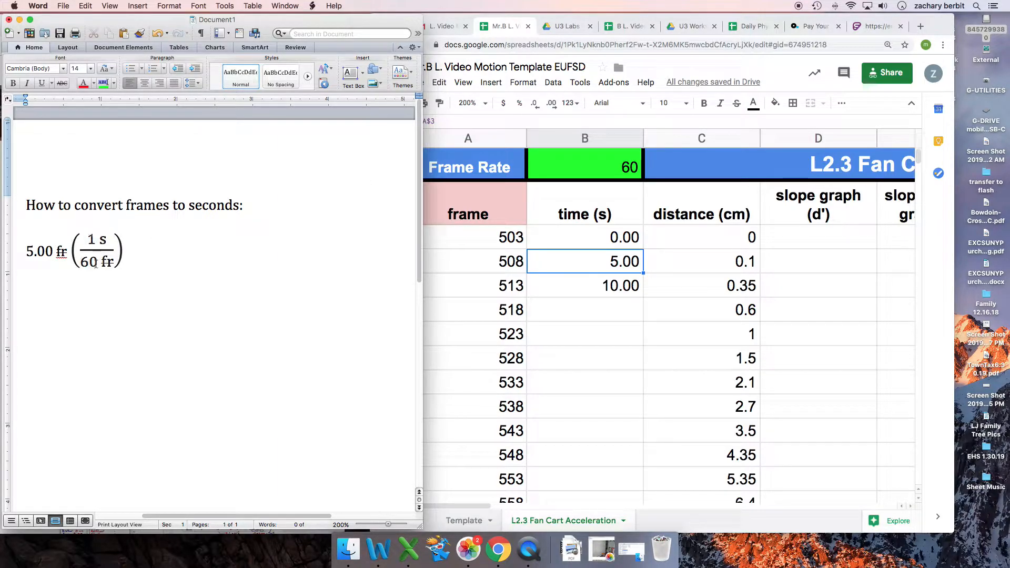
Switch to the Google Sheets spreadsheet and change the formula in B3 to =(A3-$A$3)/60.
click(578, 240)
click(578, 240)
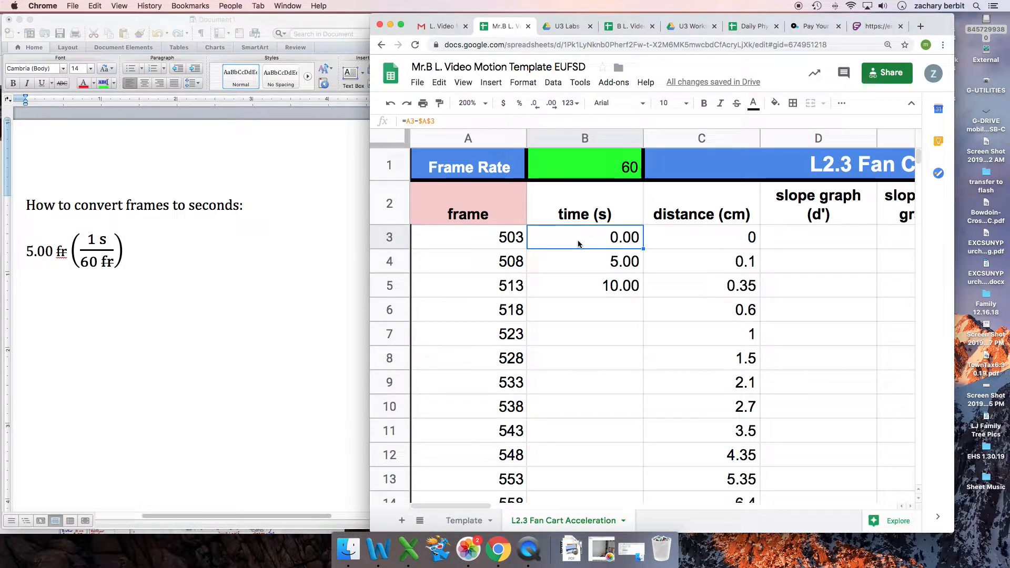
click(406, 122)
text(()
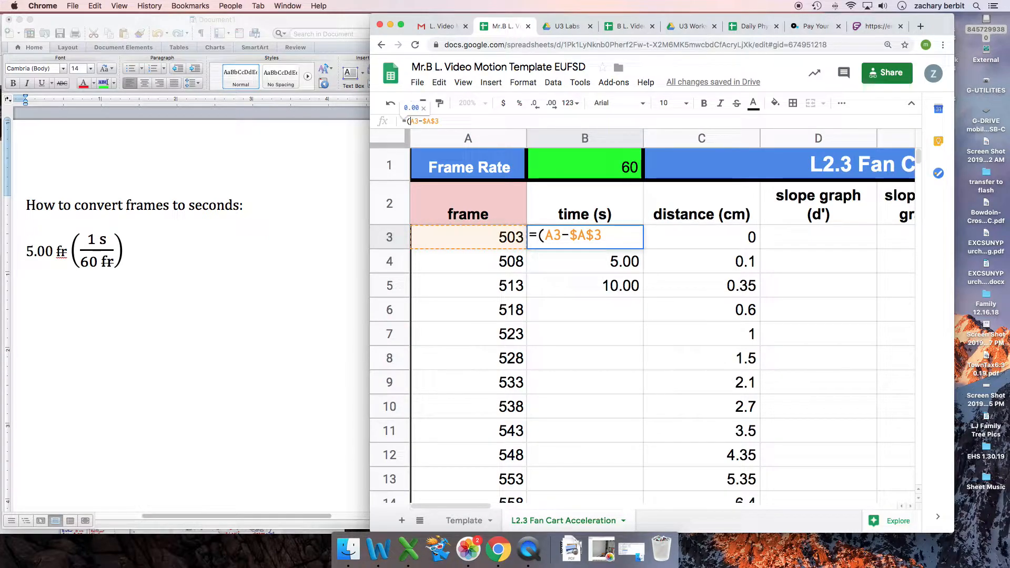
text())
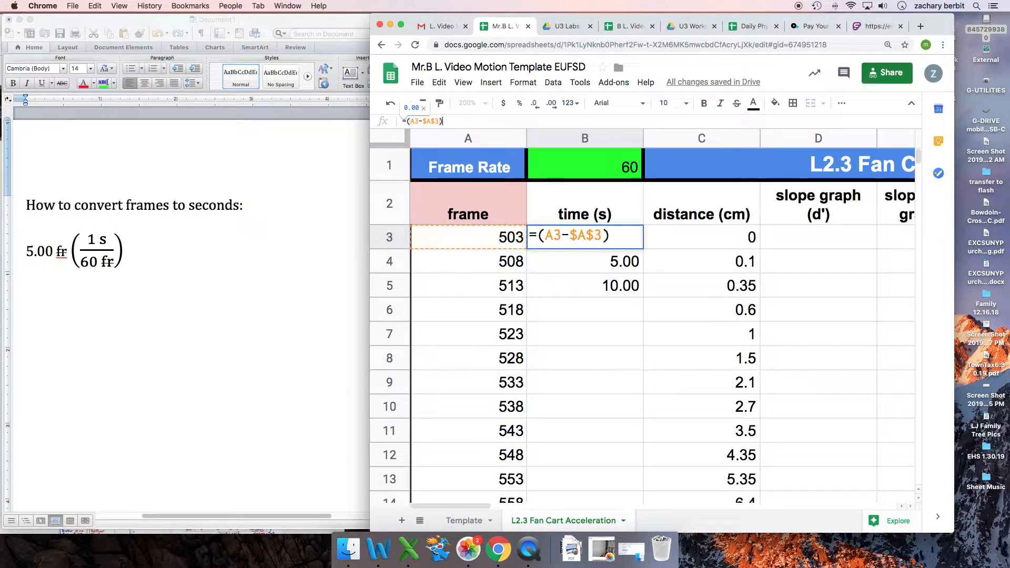
text(/60)
key(Return)
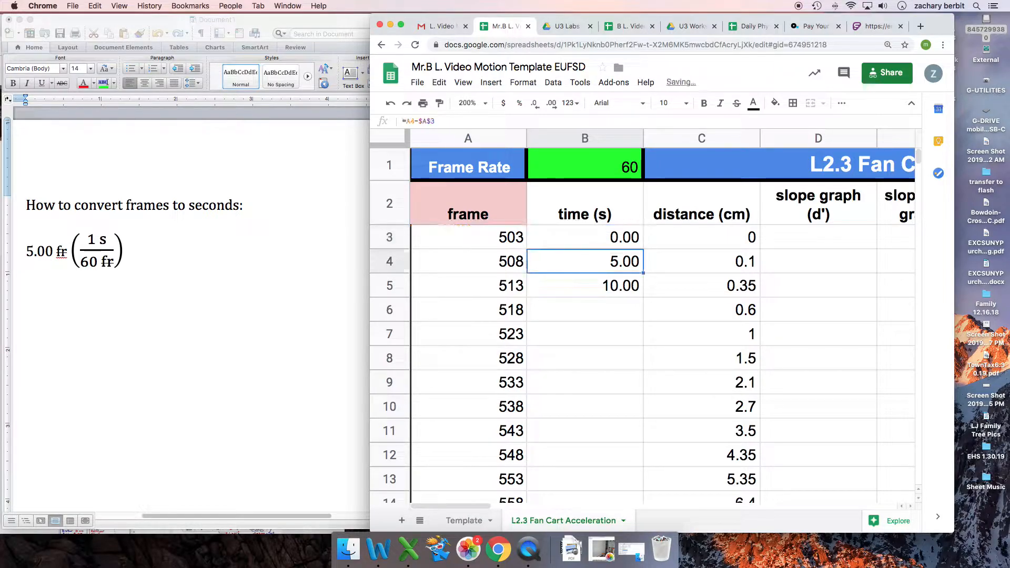
Fill the B3 time formula down to B5, then extend it to B7.
click(624, 242)
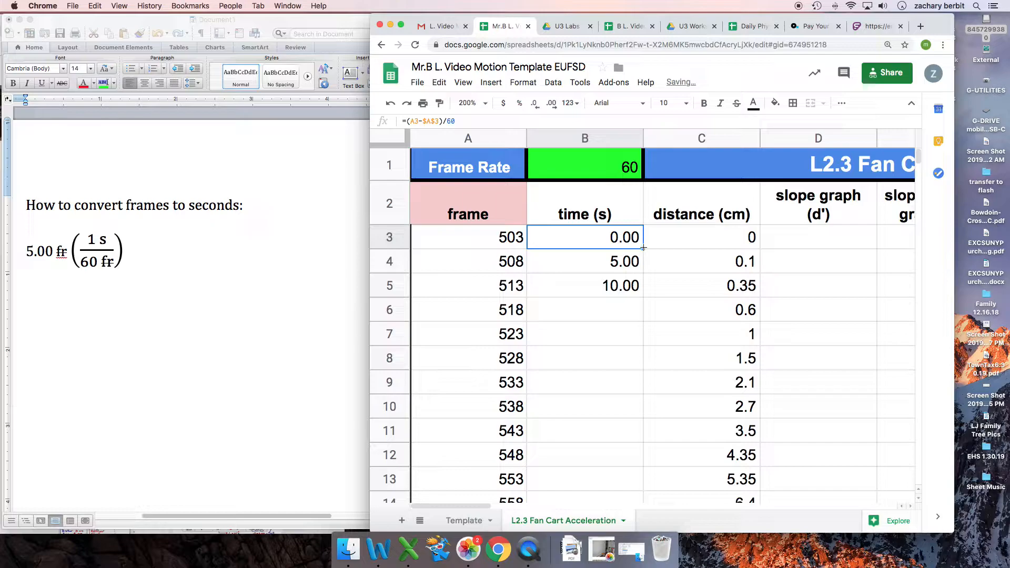
drag(643, 247, 640, 285)
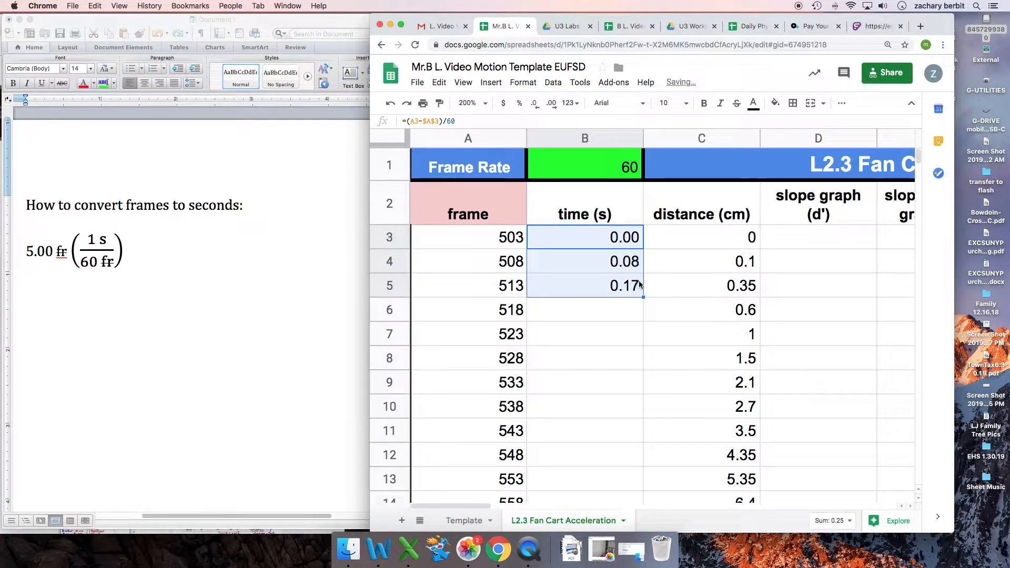
click(631, 262)
click(632, 292)
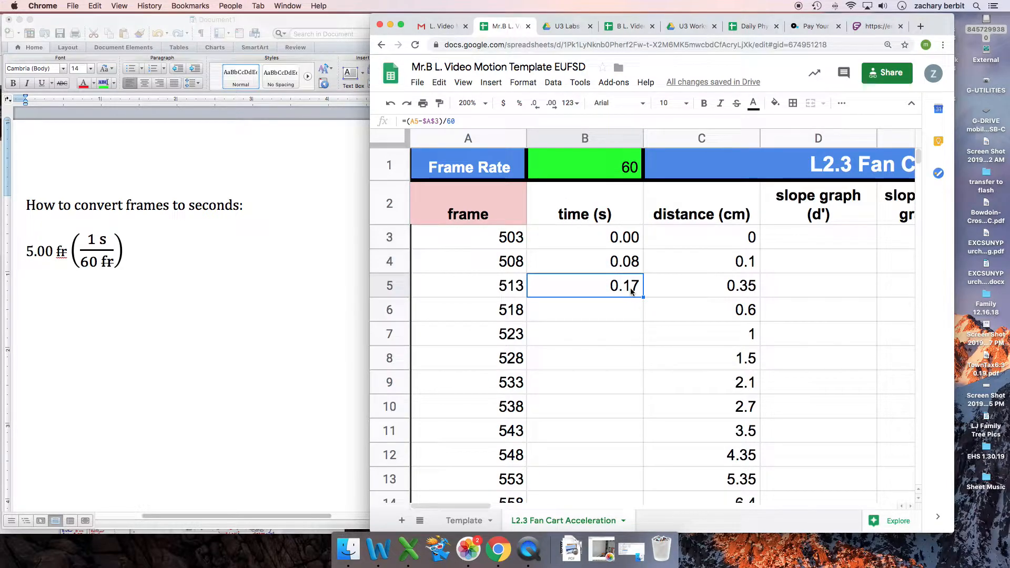
drag(645, 296, 642, 343)
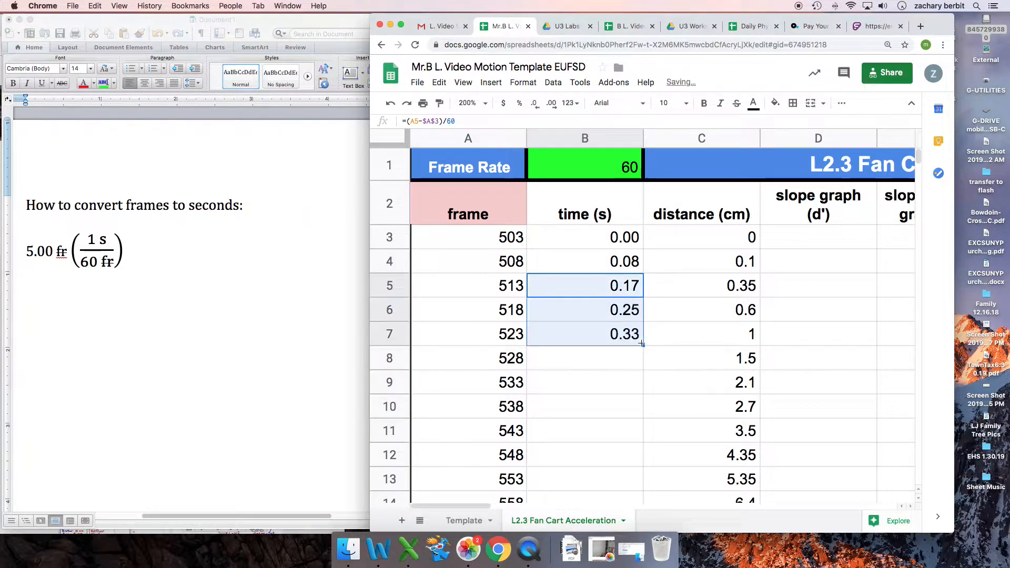
Check the formulas in B4 and B3, then fill the B7 formula down to B25.
click(591, 258)
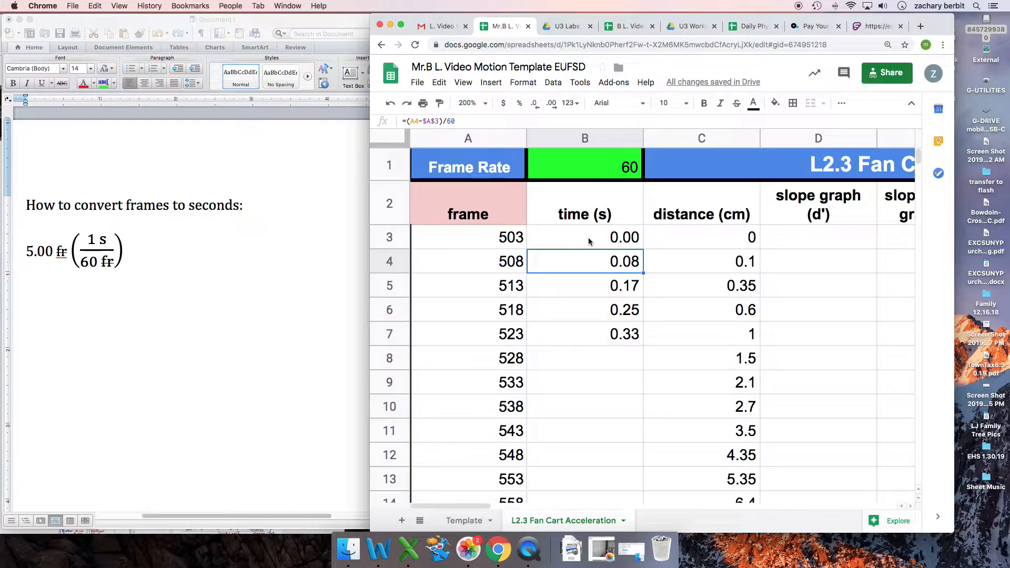
click(623, 239)
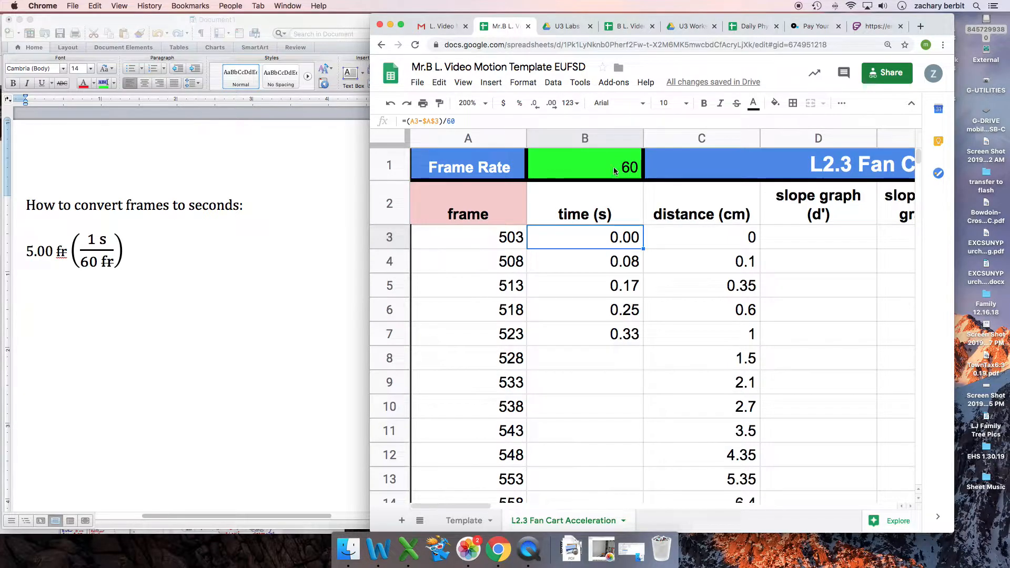
click(635, 333)
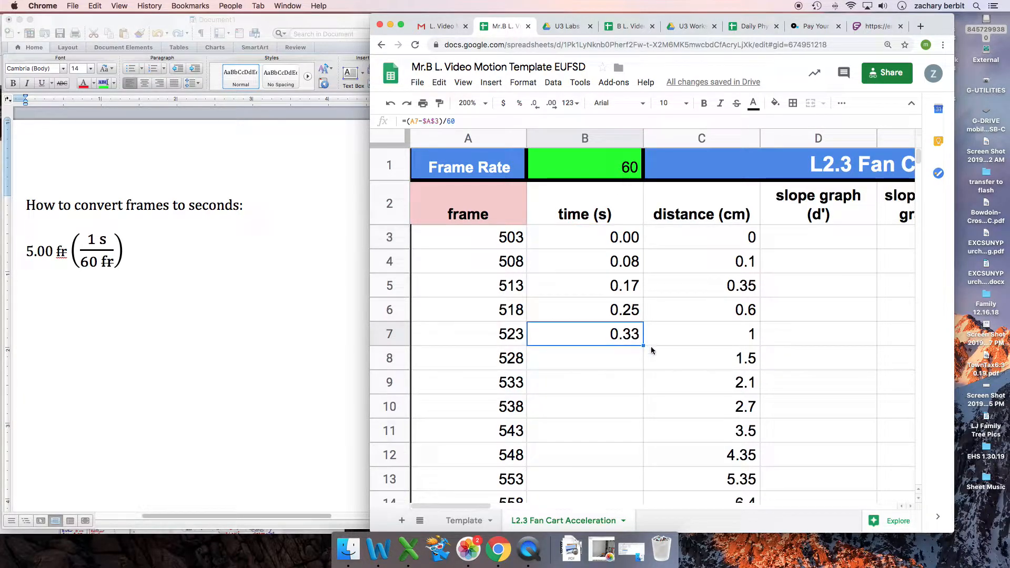
drag(644, 345, 627, 235)
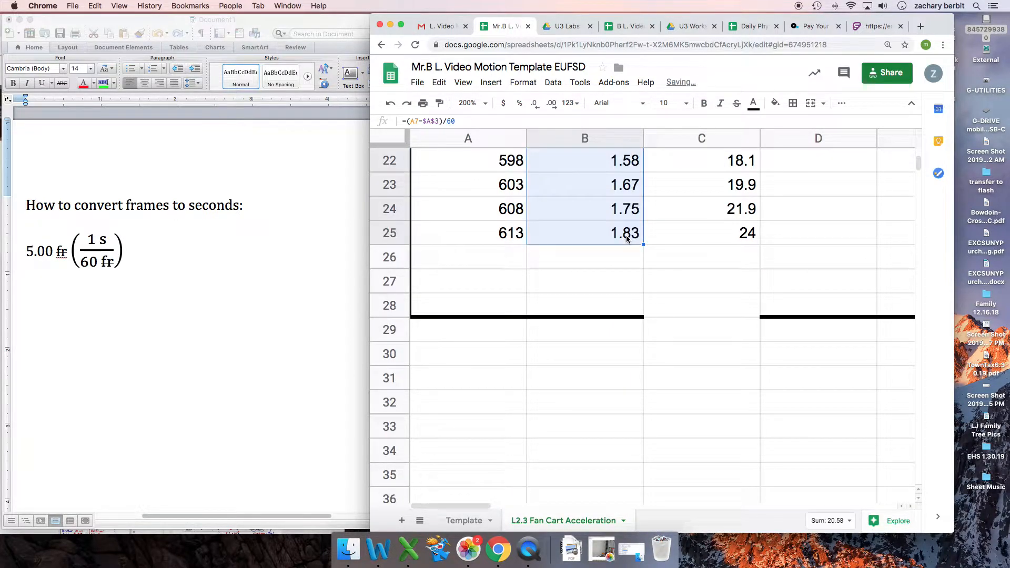
Review the converted times and formulas in the time column from B3 down to B25.
scroll(577, 220, up, 3)
scroll(578, 220, up, 5)
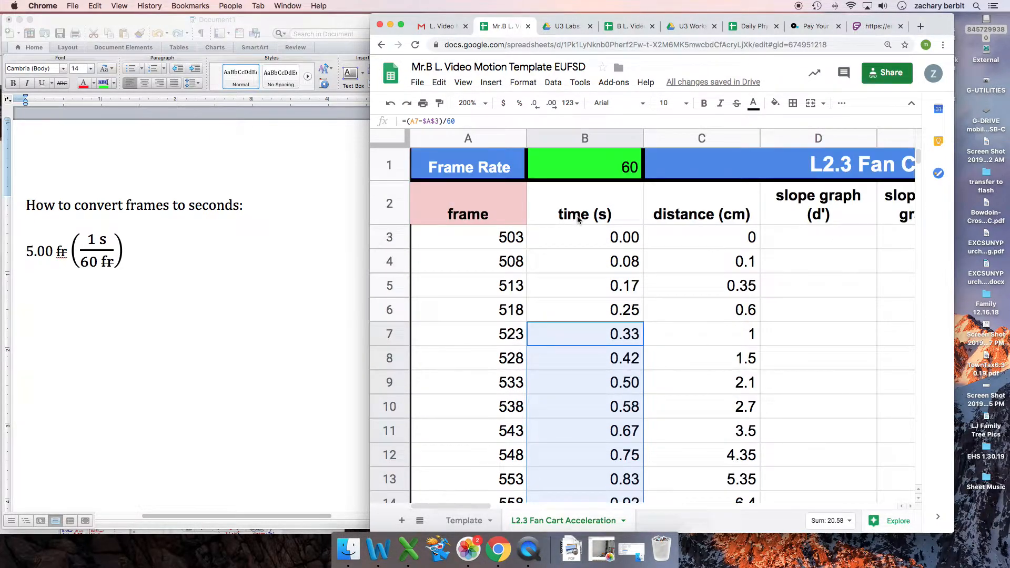
click(608, 241)
click(614, 260)
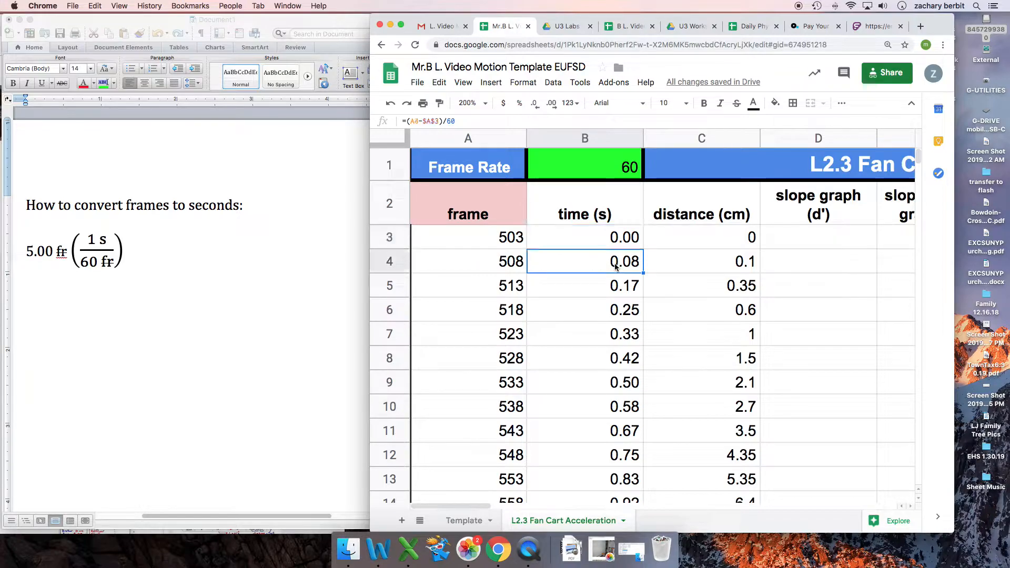
click(615, 285)
click(611, 334)
scroll(611, 348, down, 5)
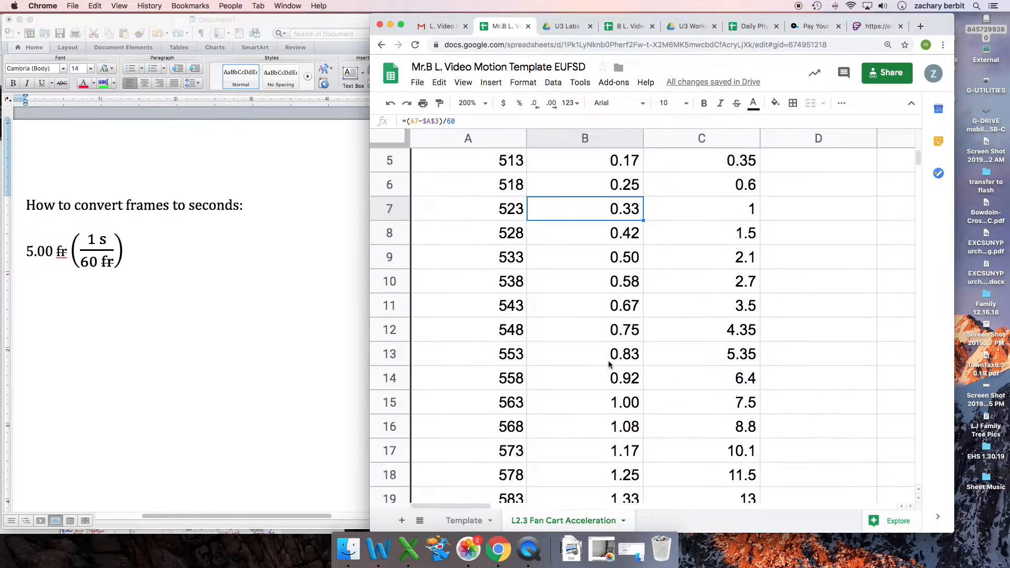
scroll(610, 364, down, 2)
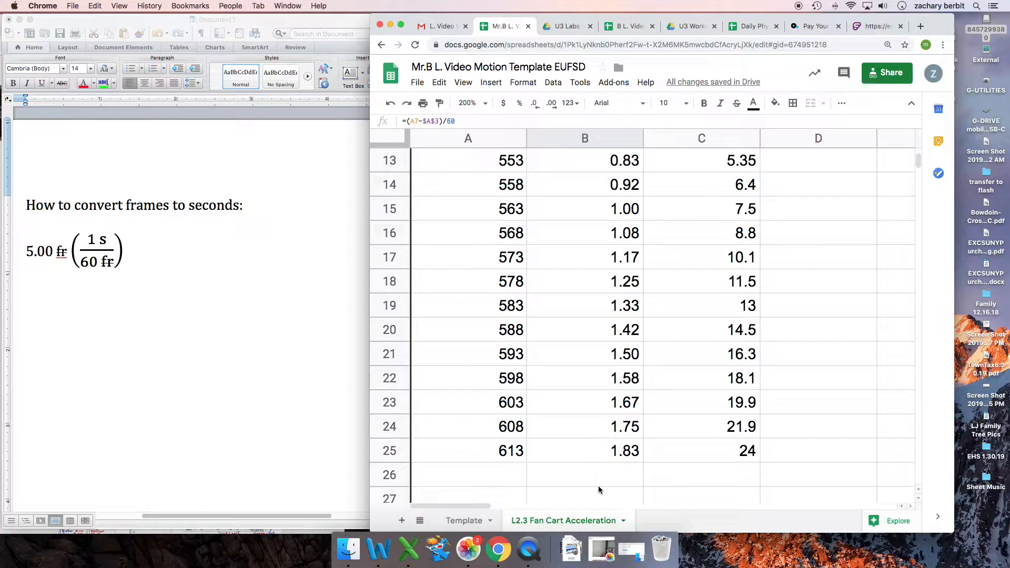
scroll(629, 252, up, 6)
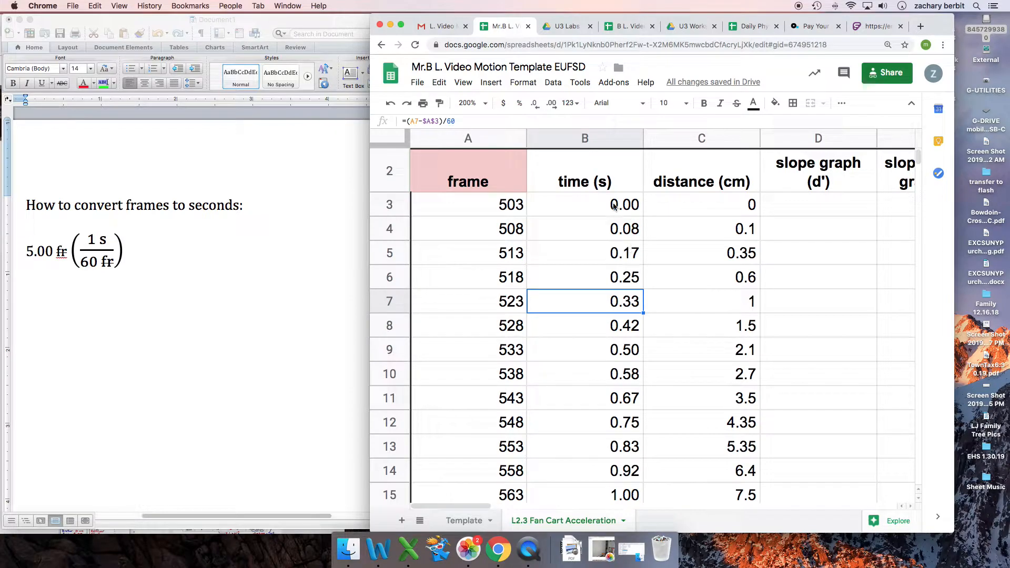
scroll(602, 214, up, 1)
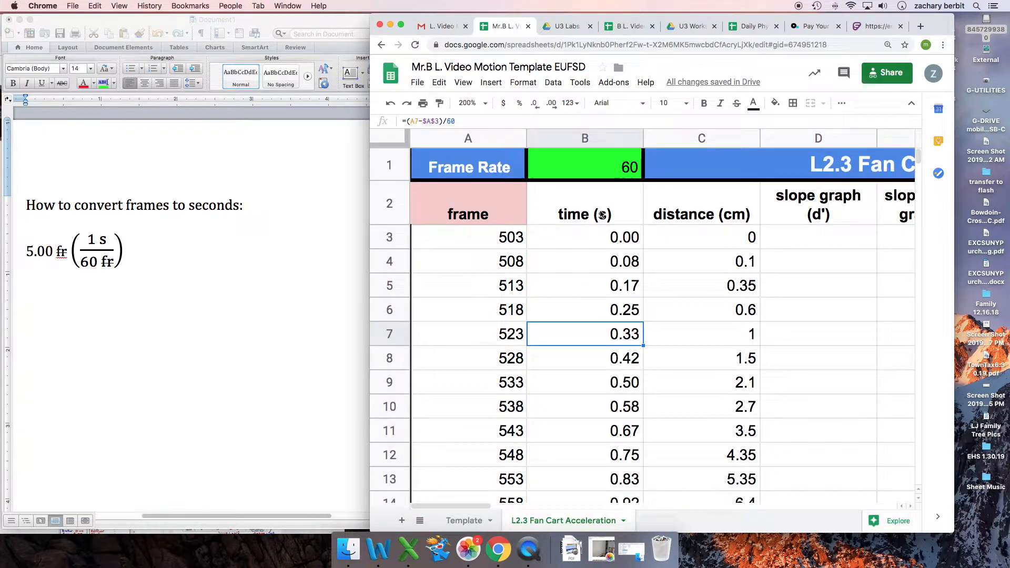
click(614, 237)
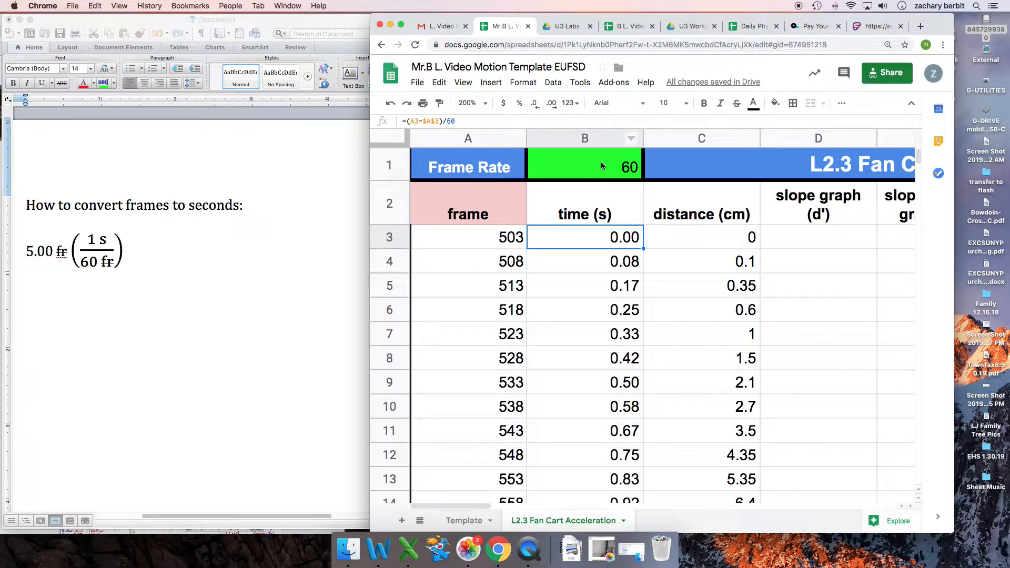
Change the B3 time formula to =(A3-$A$3)/B1 and fill it down to B7.
click(631, 268)
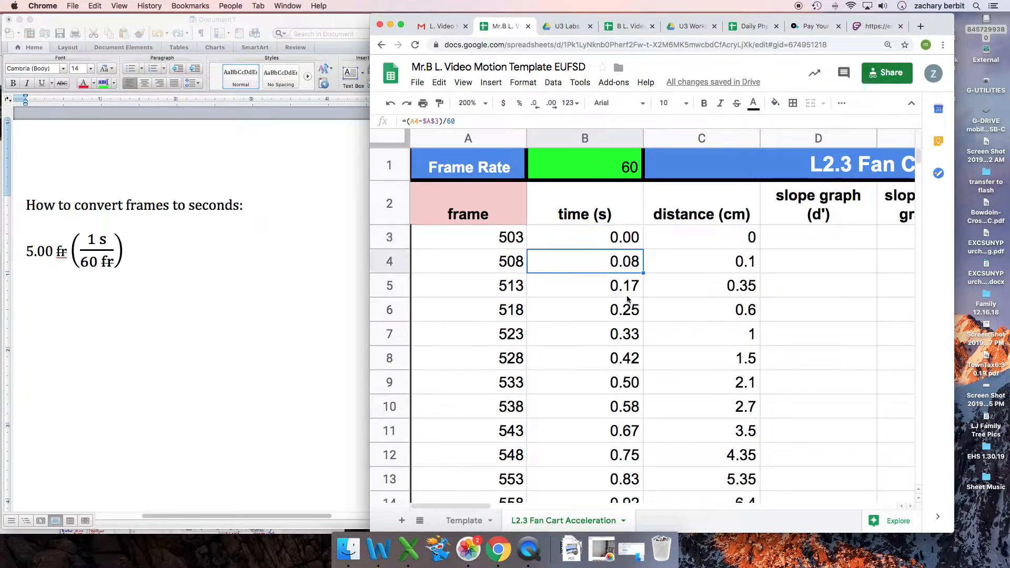
click(625, 289)
click(605, 245)
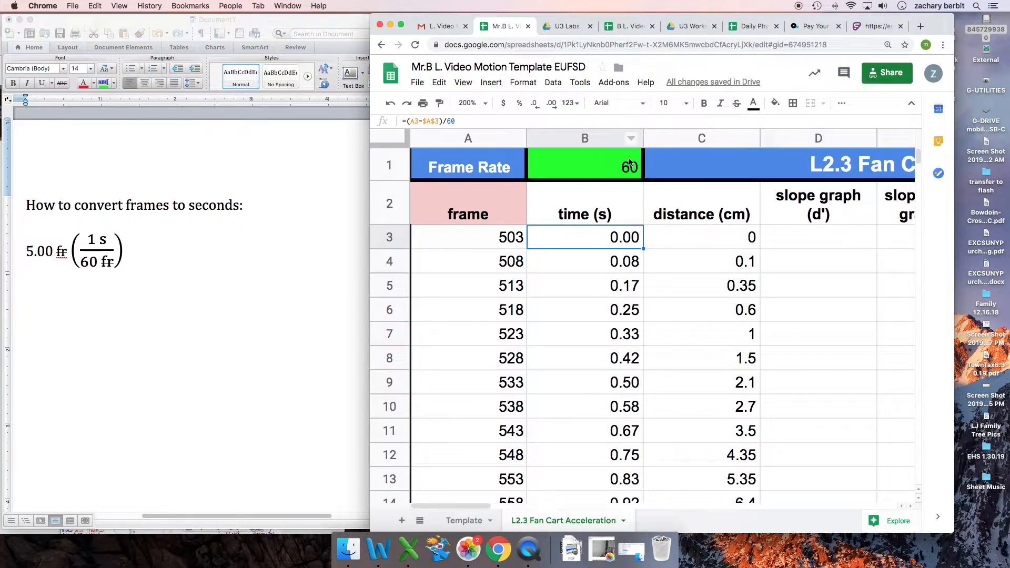
click(470, 121)
key(BackSpace)
key(BackSpace)
text(b1)
key(Return)
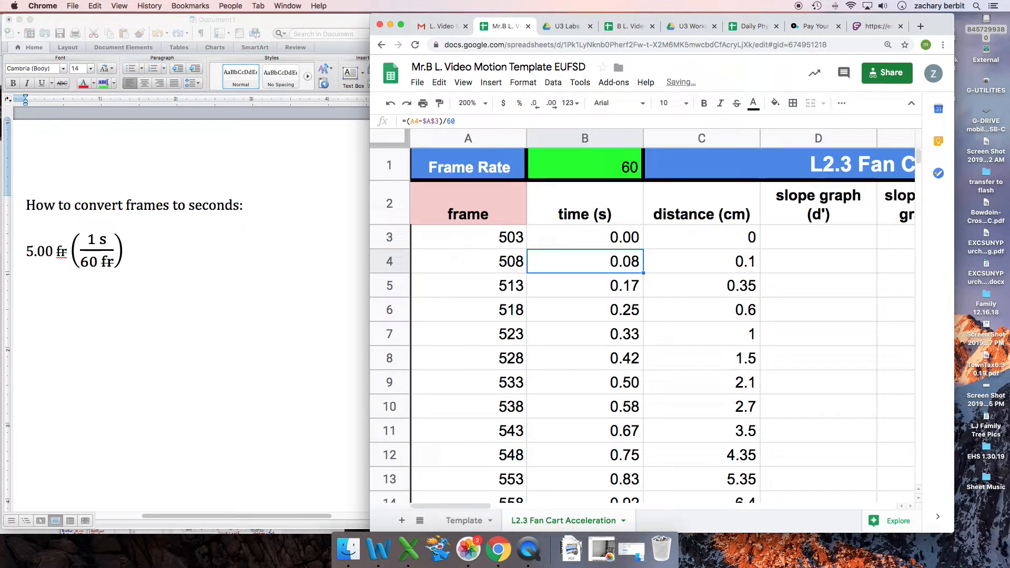
click(623, 242)
drag(644, 248, 641, 345)
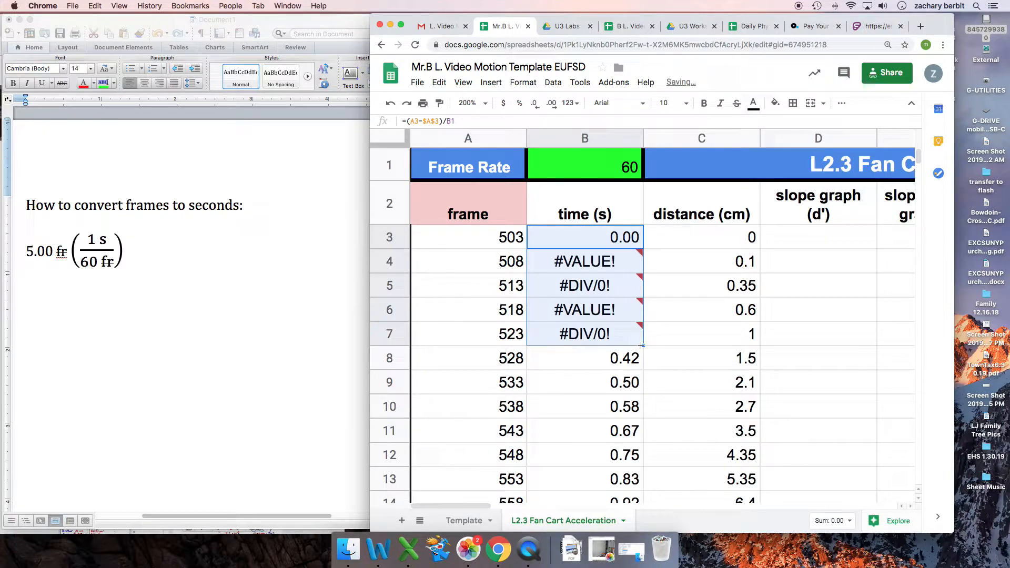
Compare the divisor references in the time formulas of B3, B4 and B5.
click(624, 238)
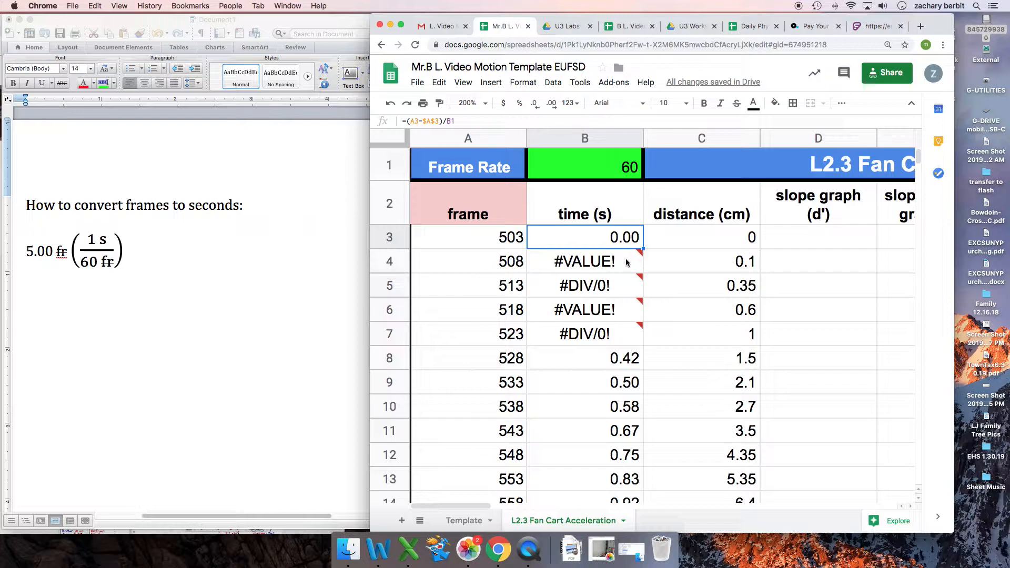
click(457, 121)
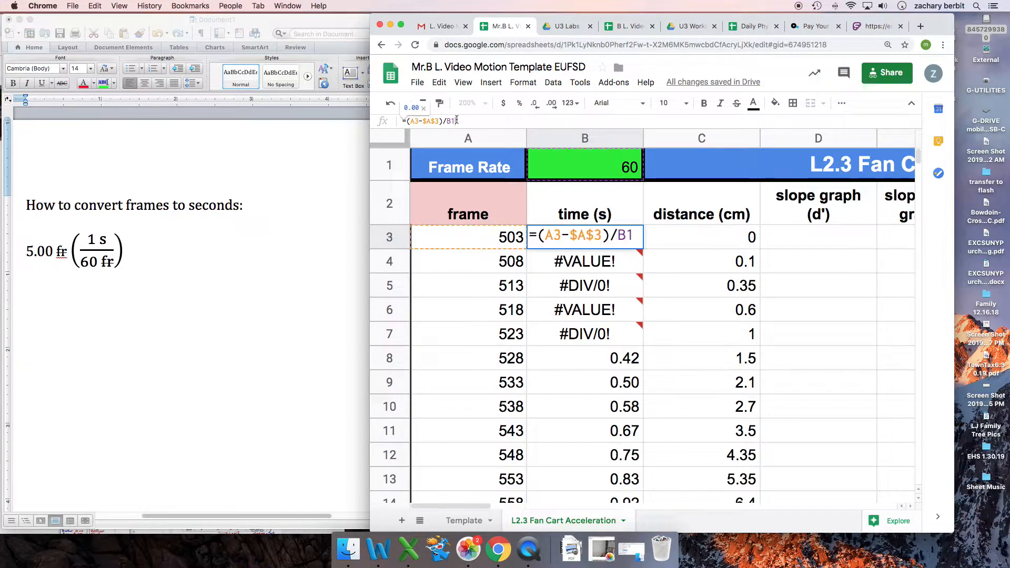
click(614, 262)
click(466, 121)
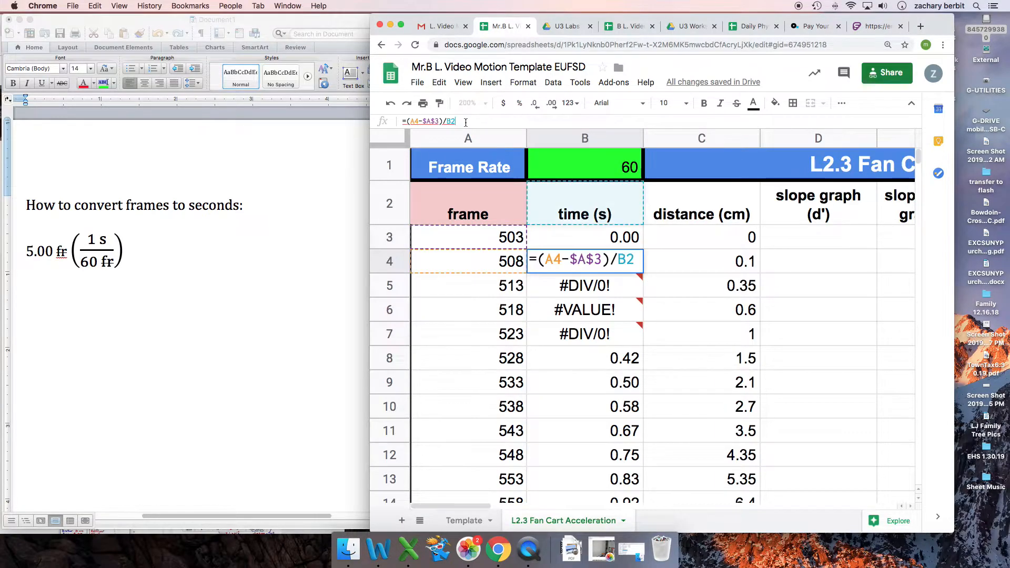
key(Return)
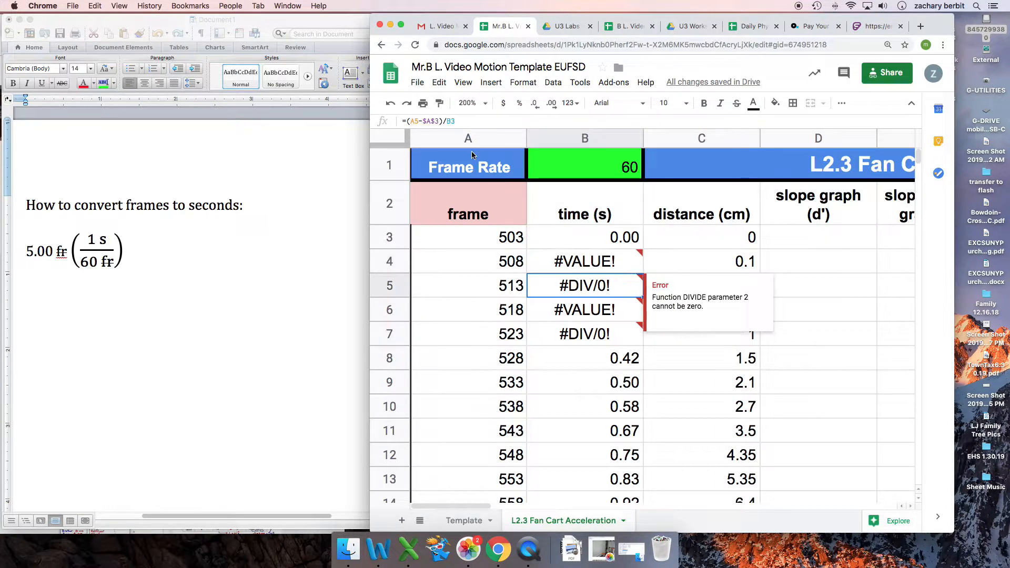
click(469, 121)
click(618, 258)
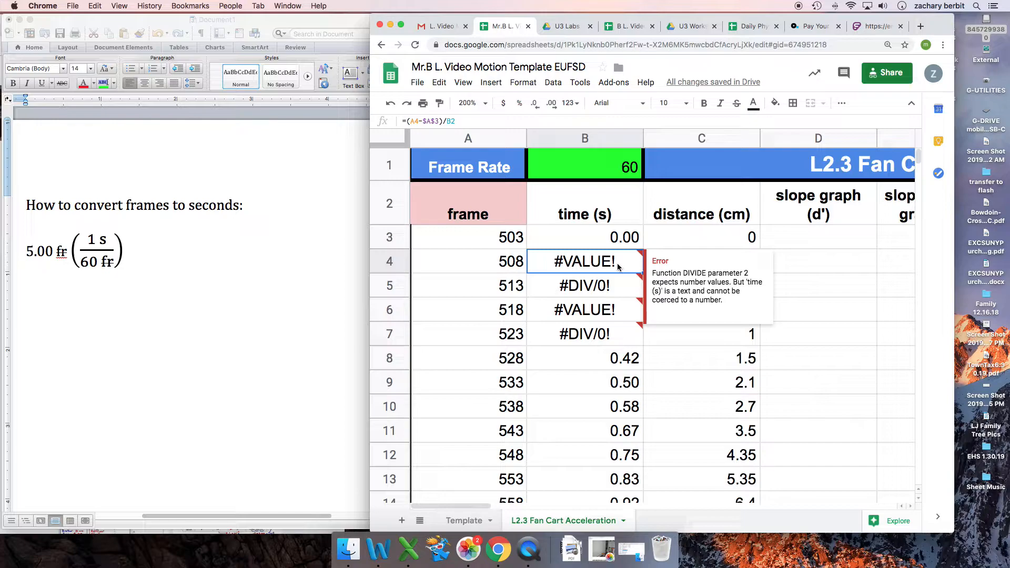
Make the frame rate reference in B3 absolute so the formula reads =(A3-$A$3)/$B$1.
click(620, 244)
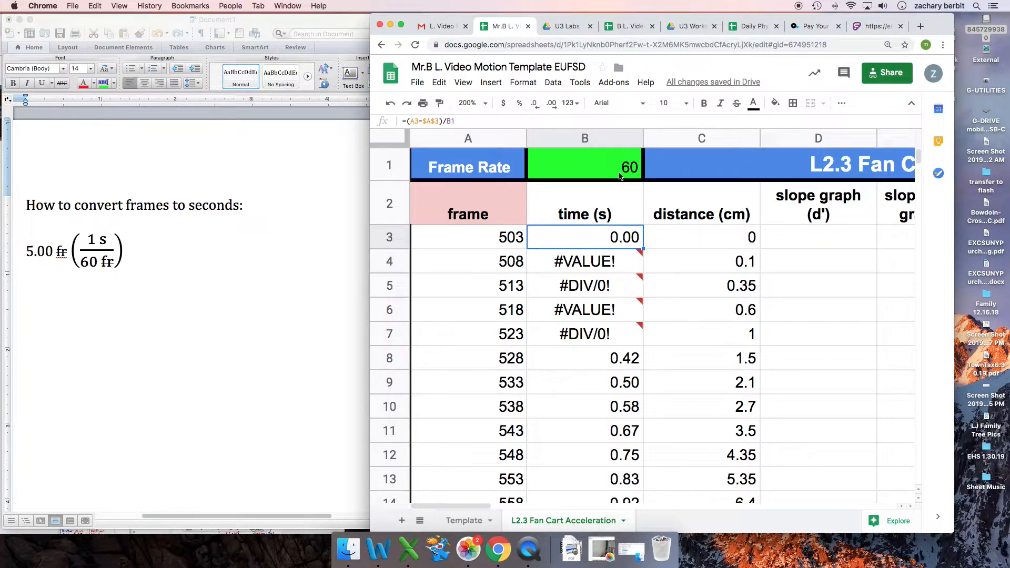
click(449, 122)
text($A)
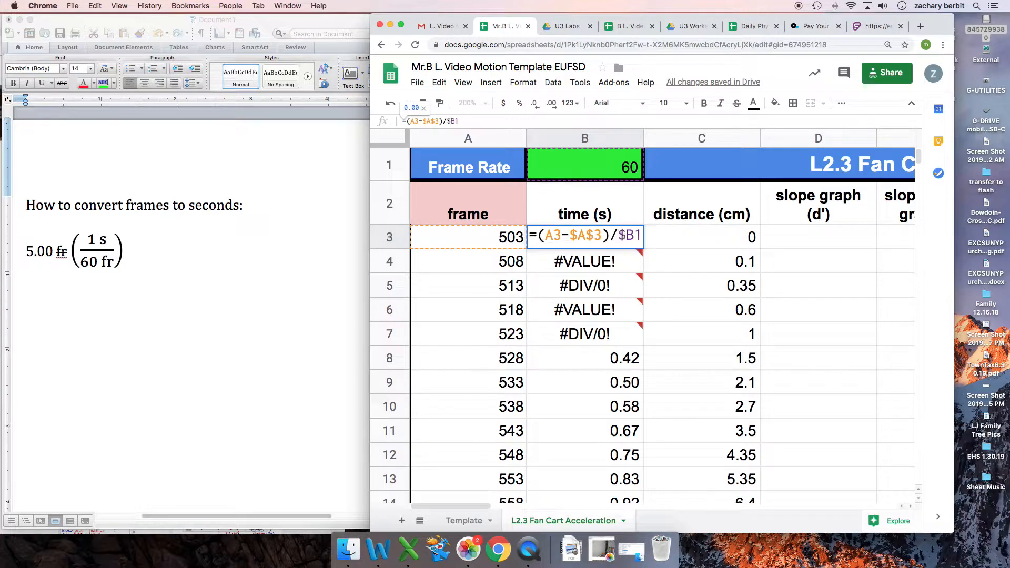
text($)
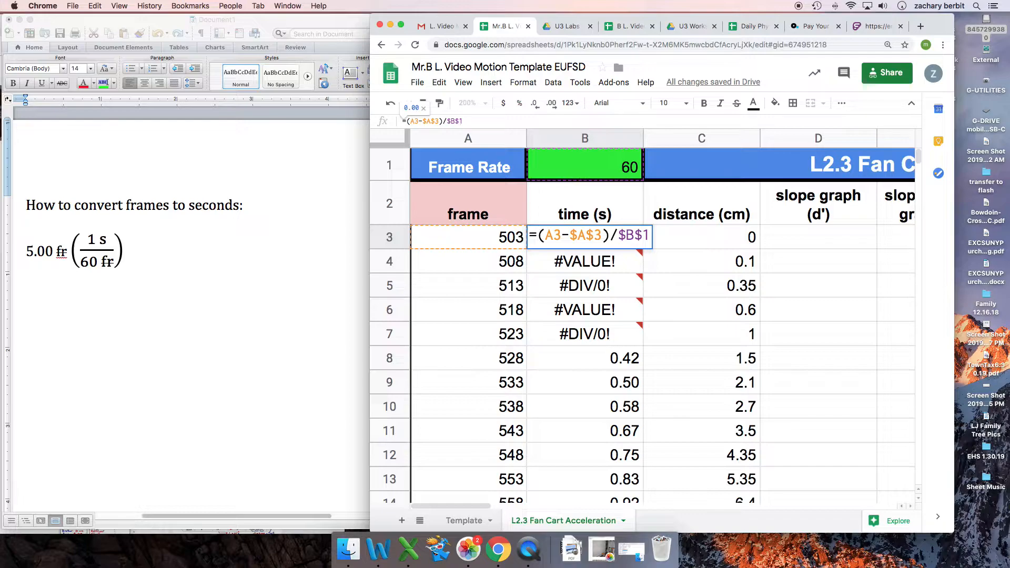
key(Return)
Fill the B3 formula down the time column to the last data row and check the copy in B5.
click(617, 243)
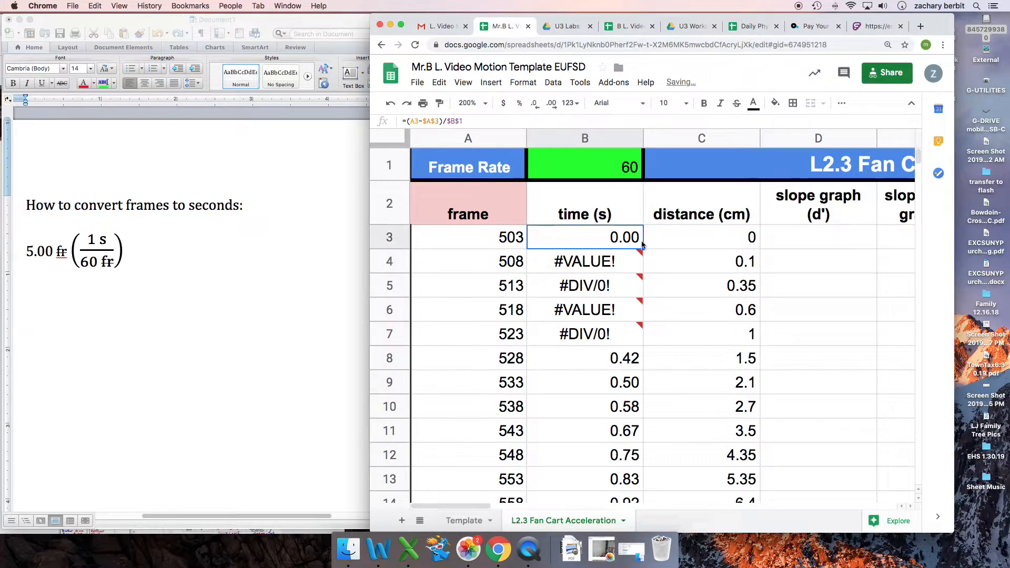
drag(643, 249, 647, 422)
scroll(622, 272, up, 6)
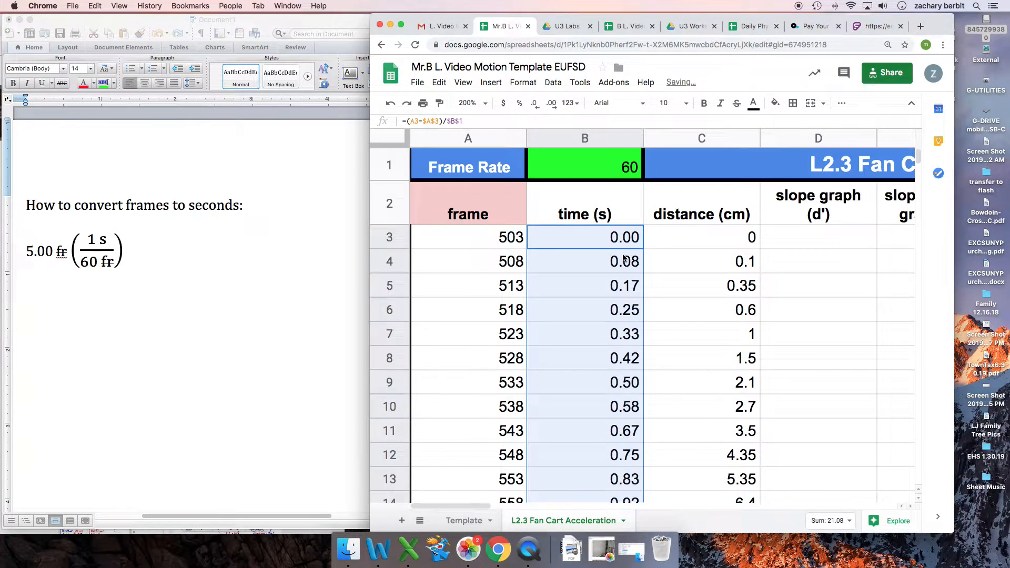
click(612, 289)
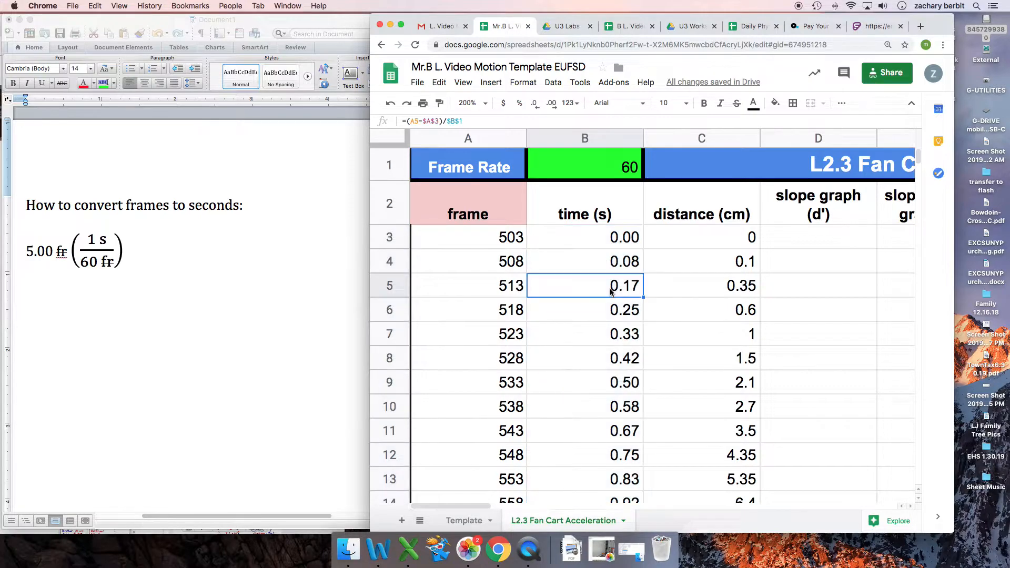
Test the time formulas with a frame rate of 120 in B1, and restore the rate to 60.
click(605, 166)
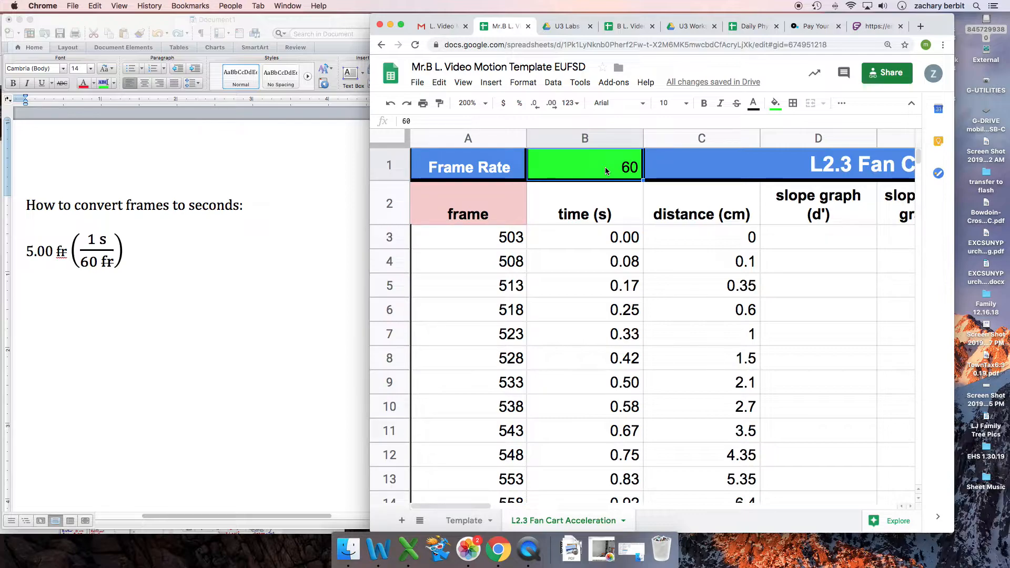
text(120)
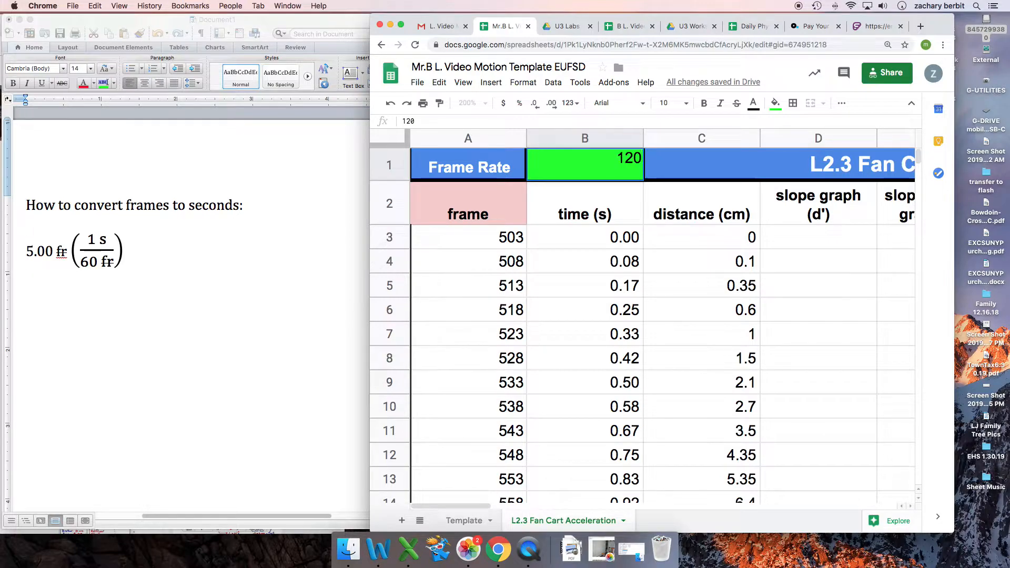
key(Return)
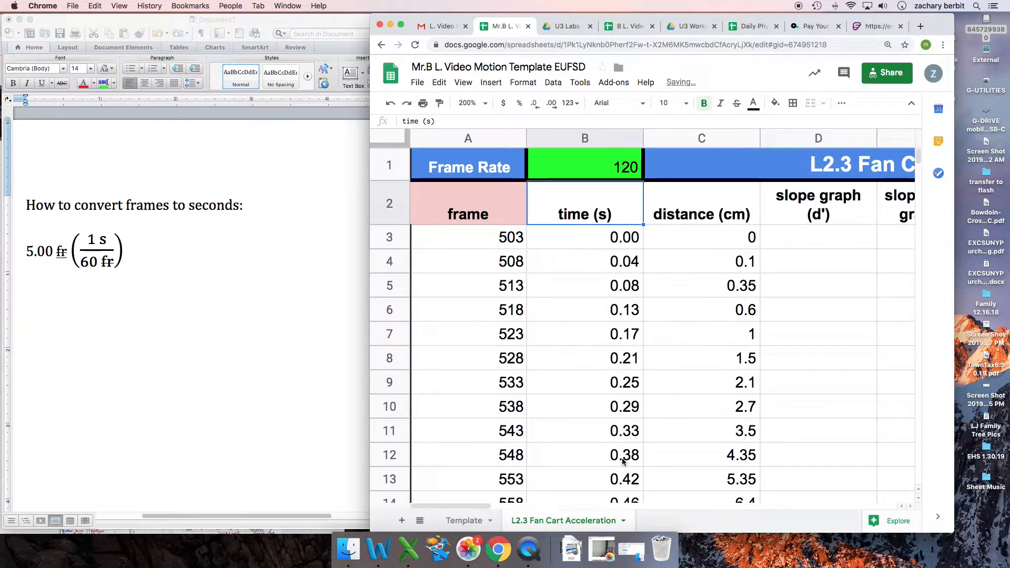
click(600, 175)
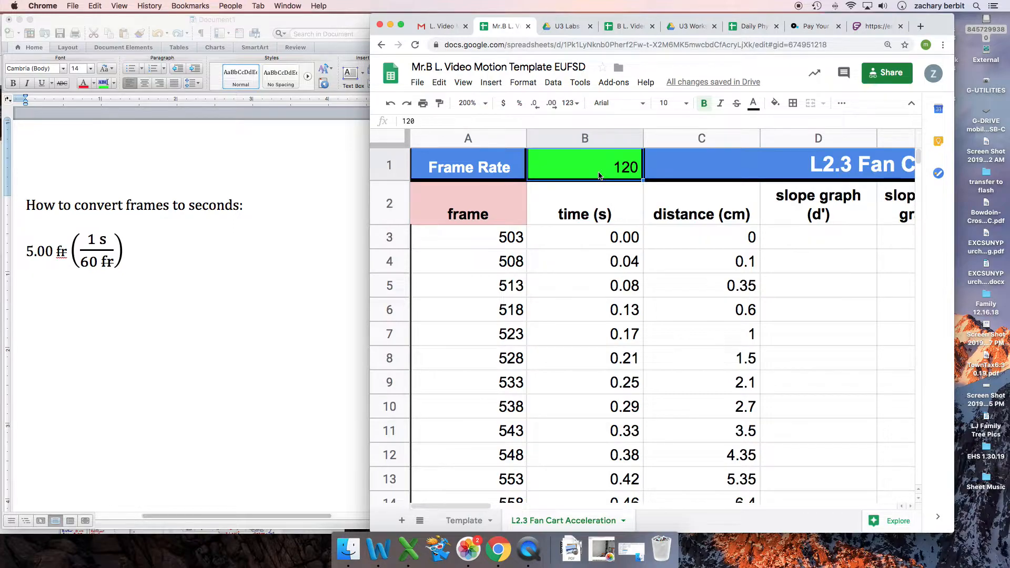
text(60)
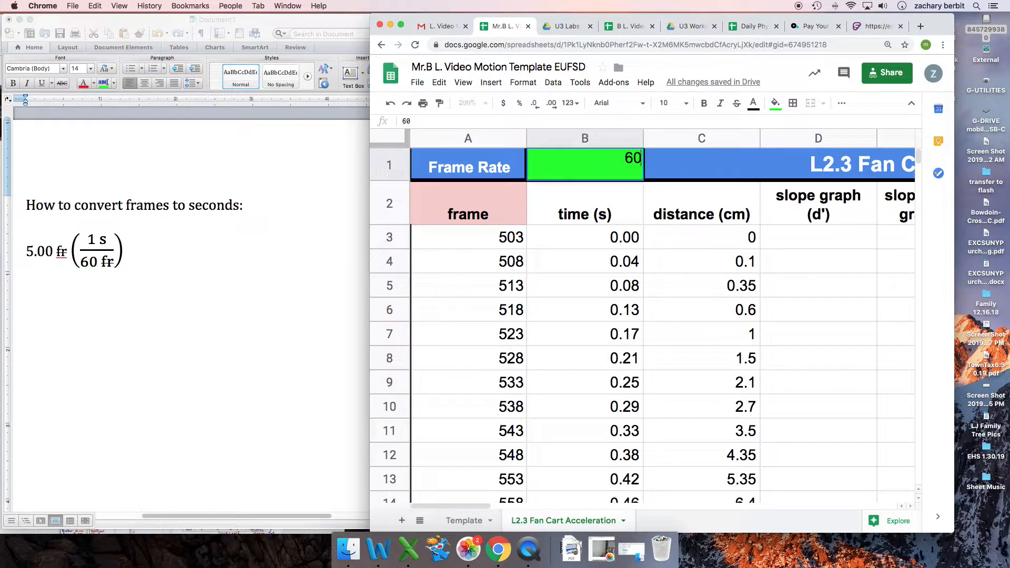
key(Return)
click(623, 168)
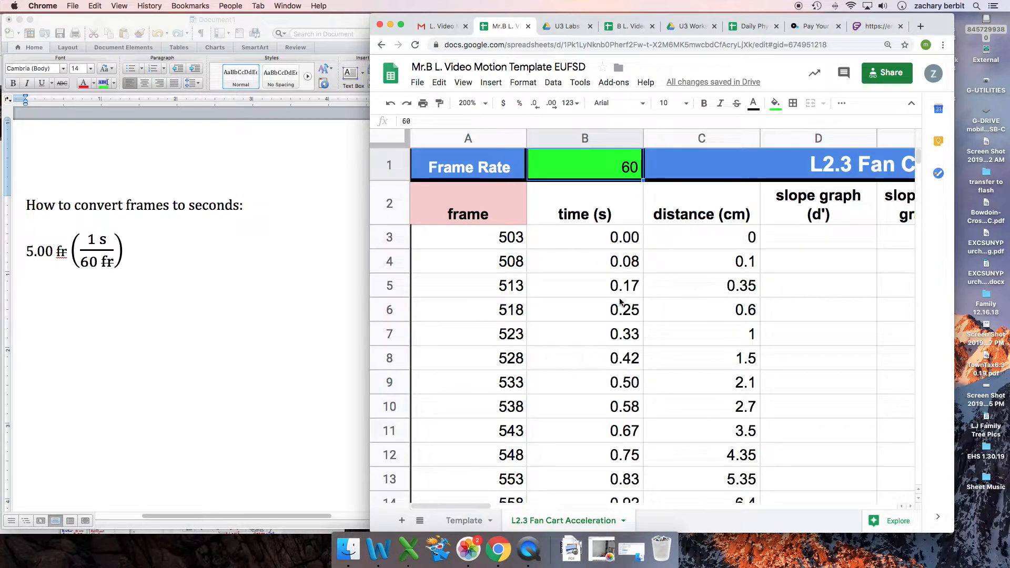
Minimize the Word document and shift the spreadsheet window slightly, with the slope columns in view.
scroll(621, 302, right, 3)
click(275, 293)
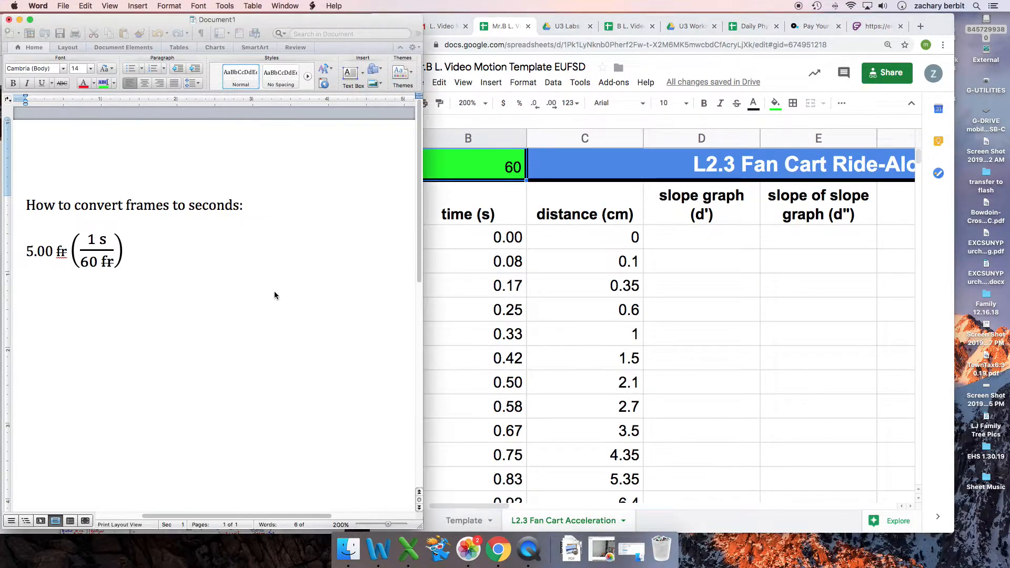
click(20, 21)
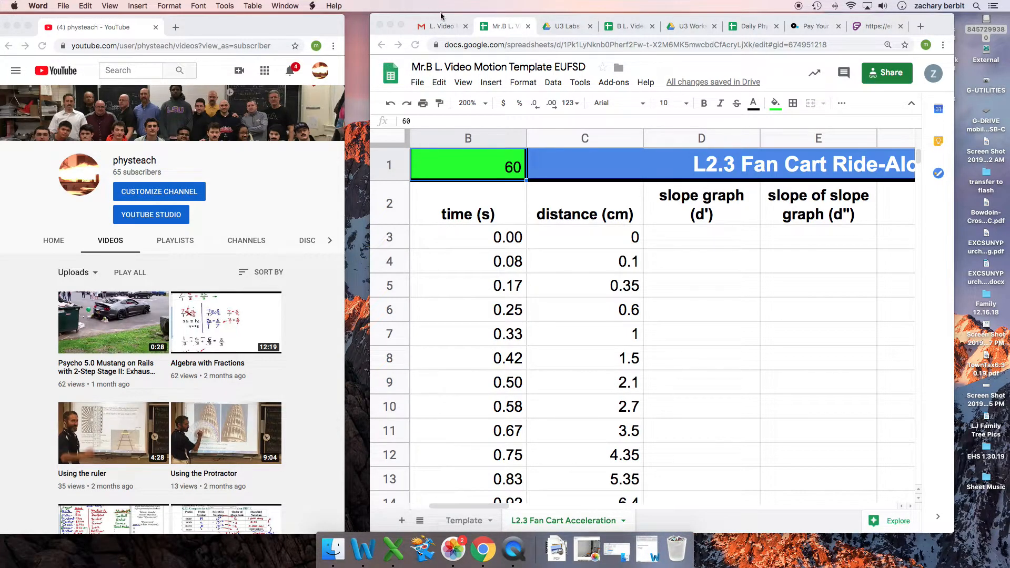
drag(687, 20, 668, 17)
scroll(583, 343, down, 2)
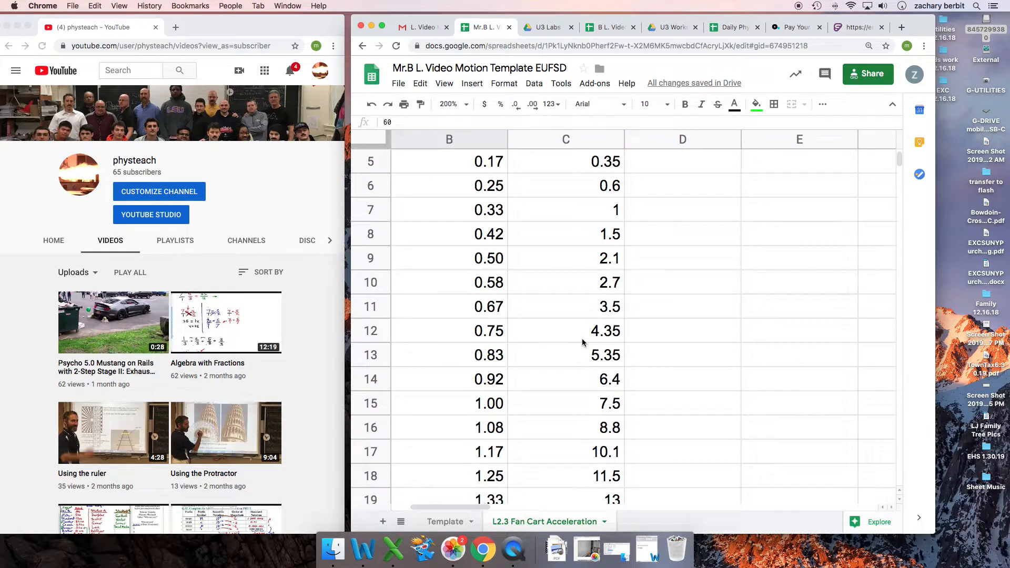
scroll(583, 342, up, 5)
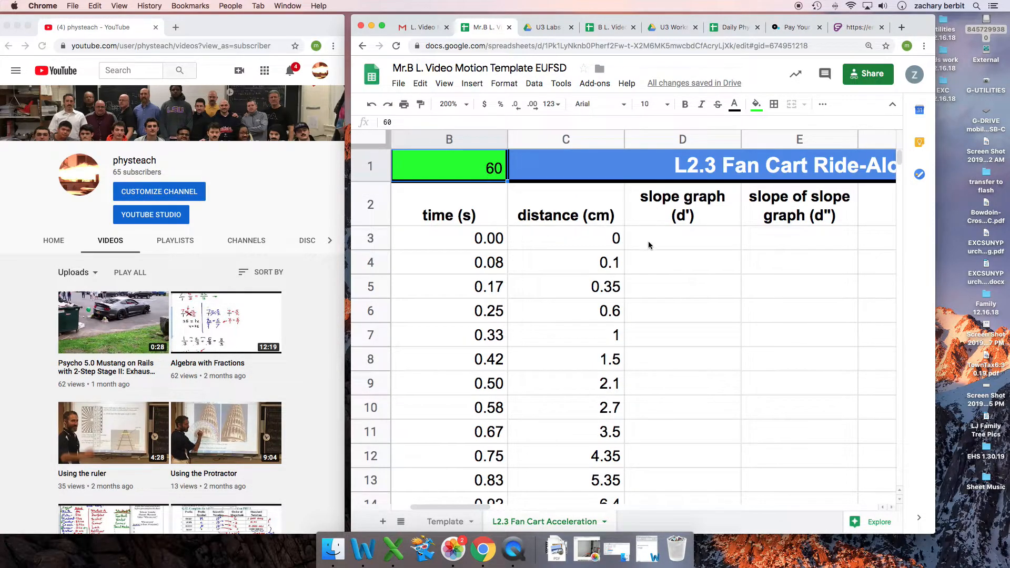
click(680, 209)
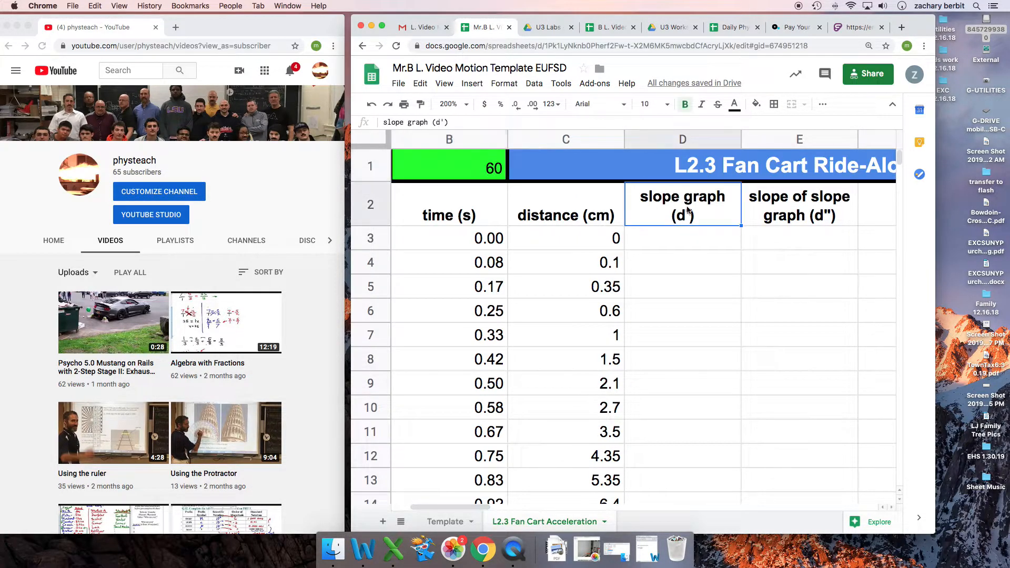
click(803, 209)
click(672, 238)
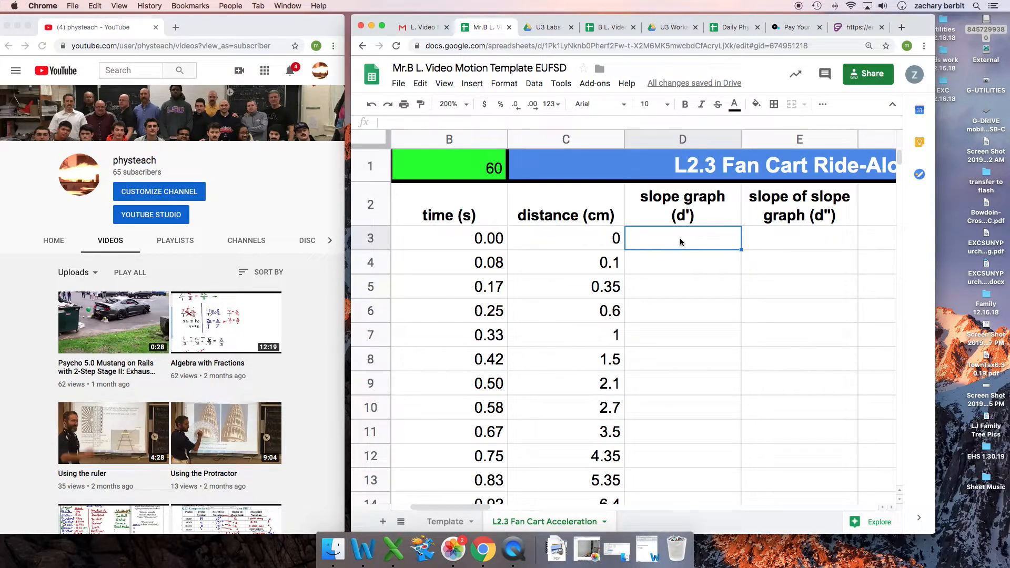
click(680, 263)
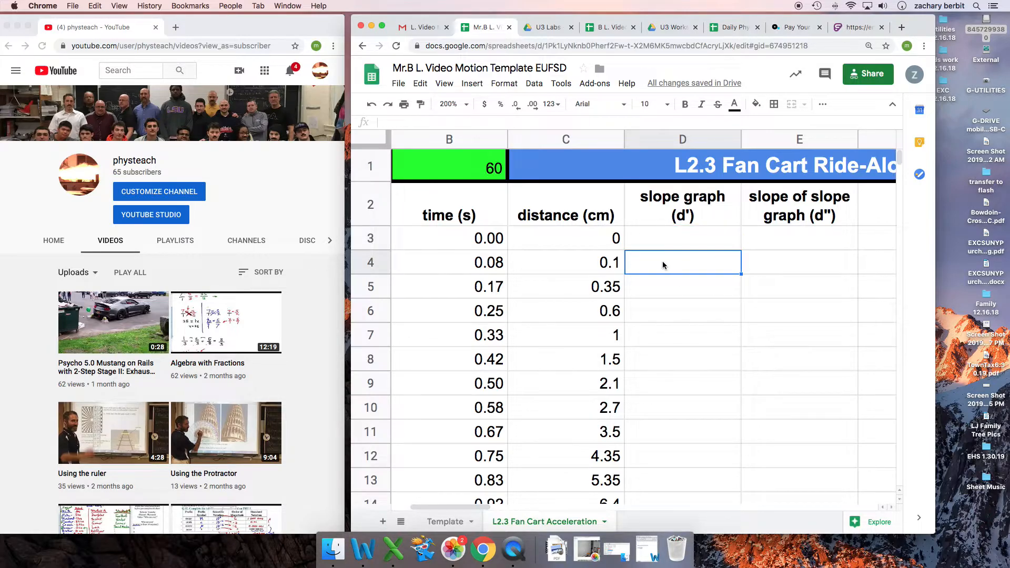
click(668, 244)
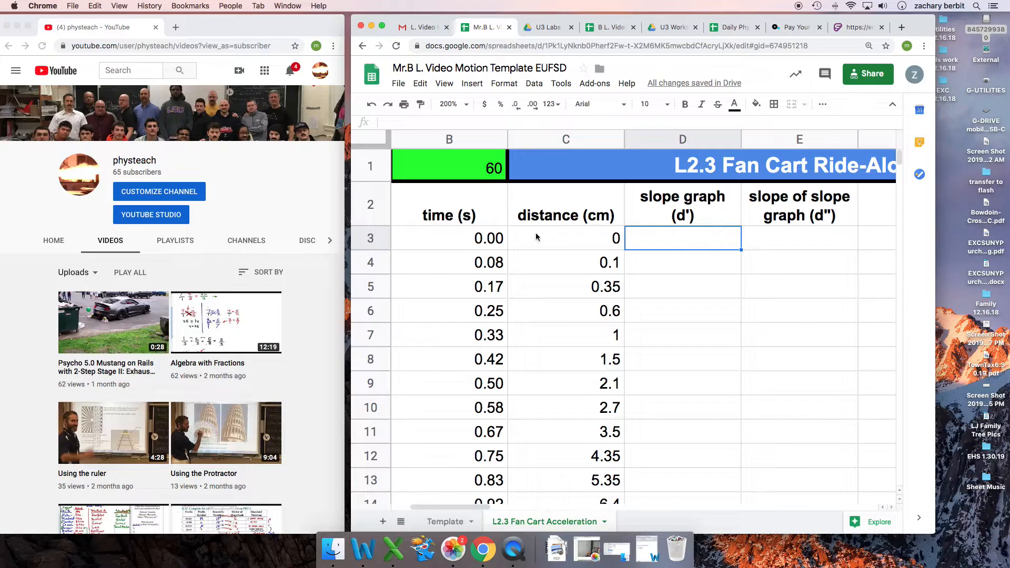
Enter the formula =slope(C3:C4,B3:B4) in D4 to calculate the slope of distance over time.
click(685, 265)
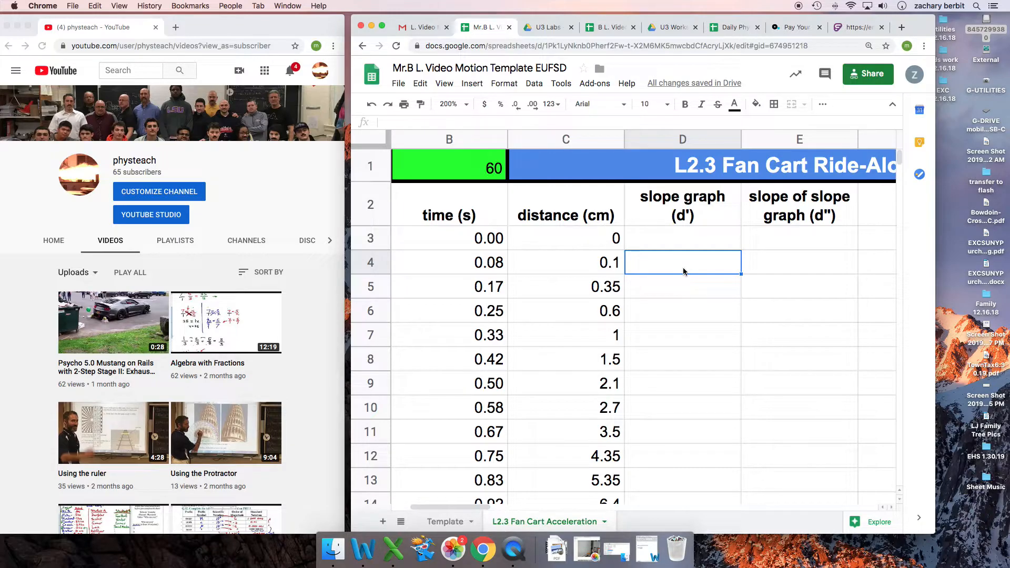
text(=)
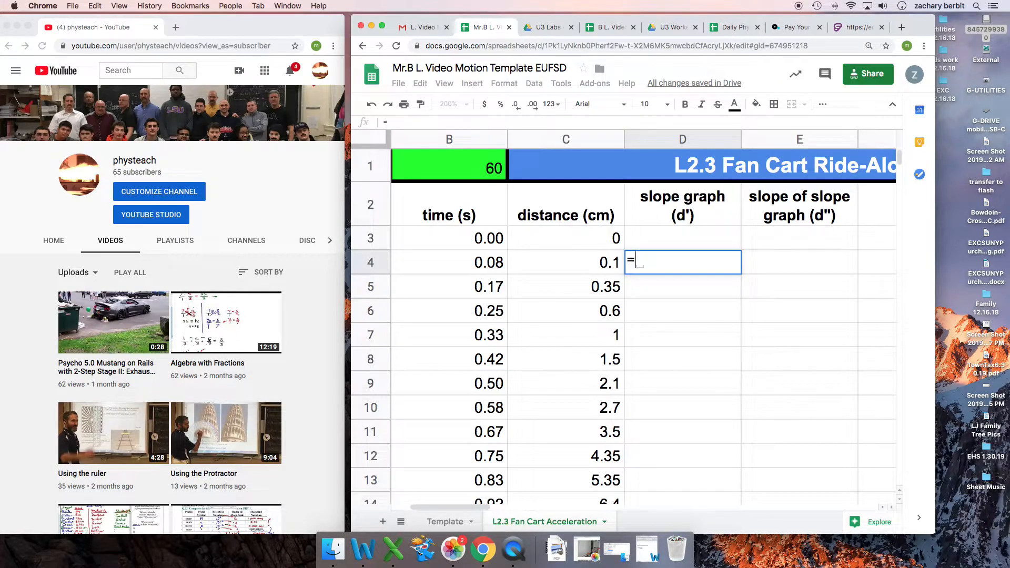
text(slope)
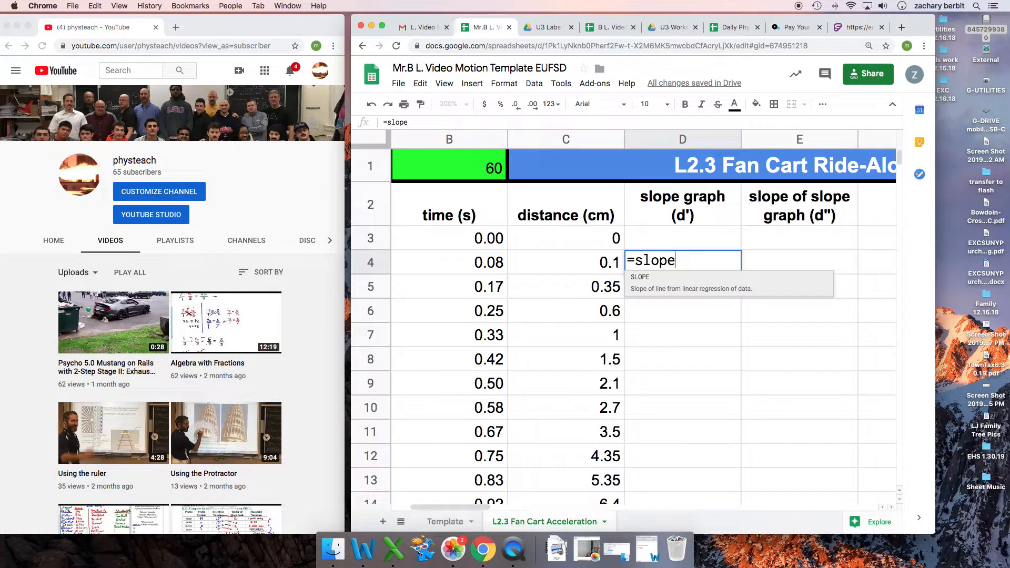
text(()
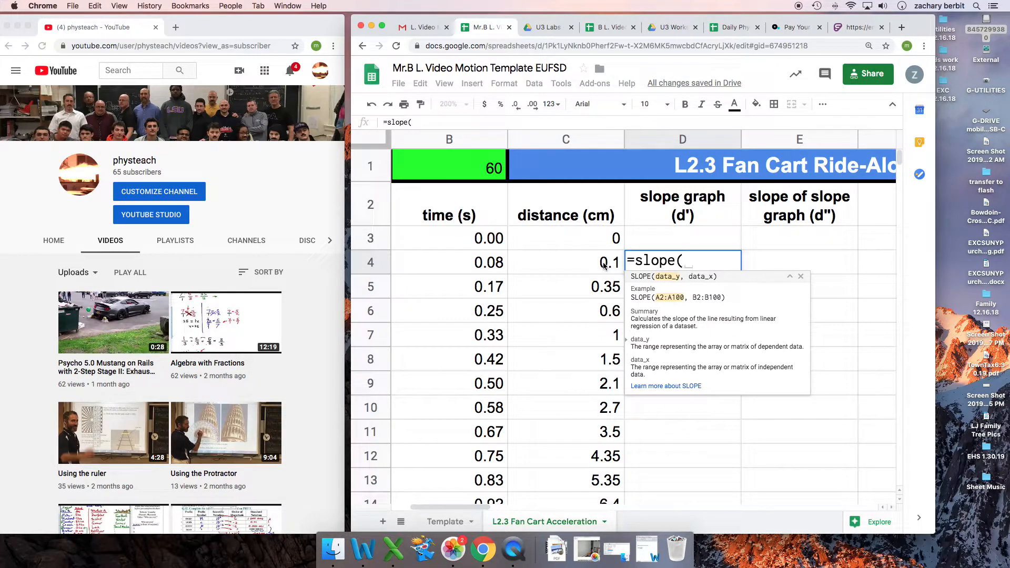
drag(603, 264, 603, 241)
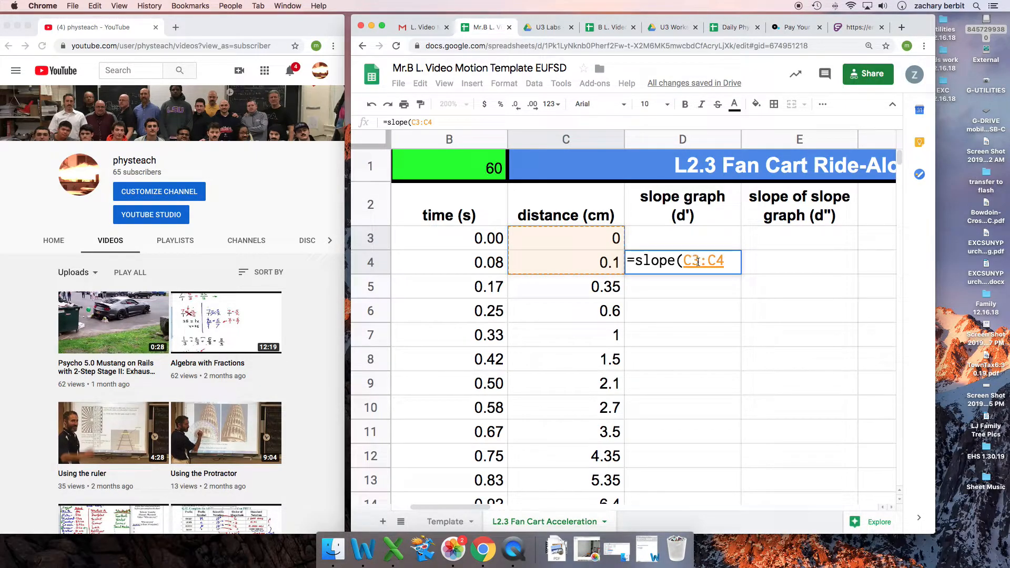
text(,)
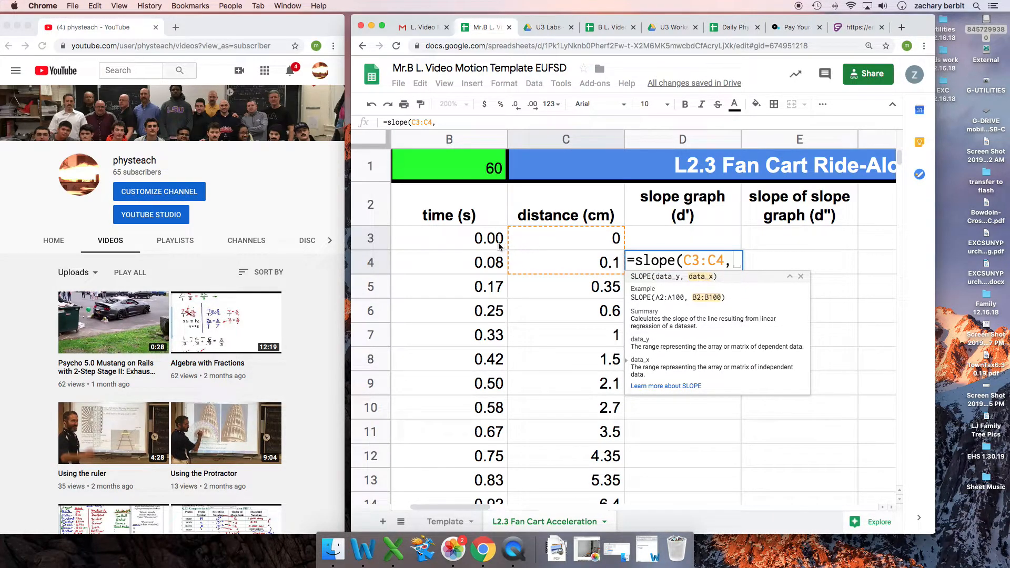
drag(488, 266, 487, 245)
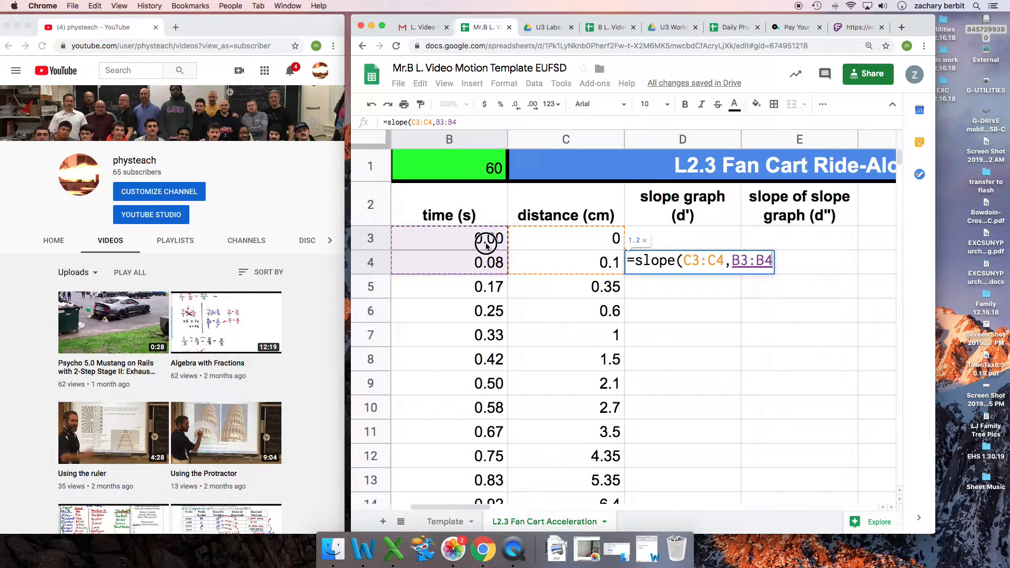
text())
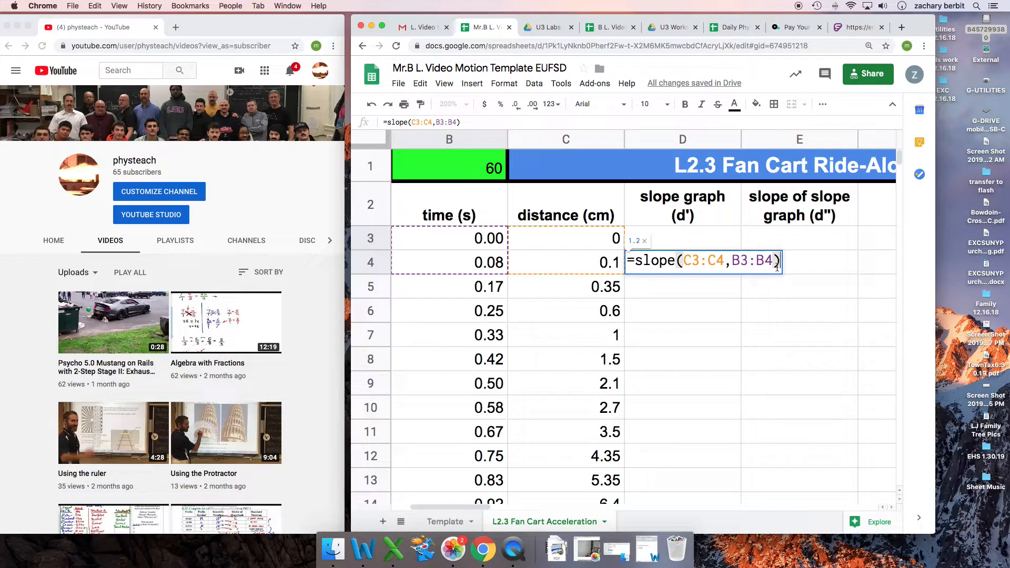
key(Return)
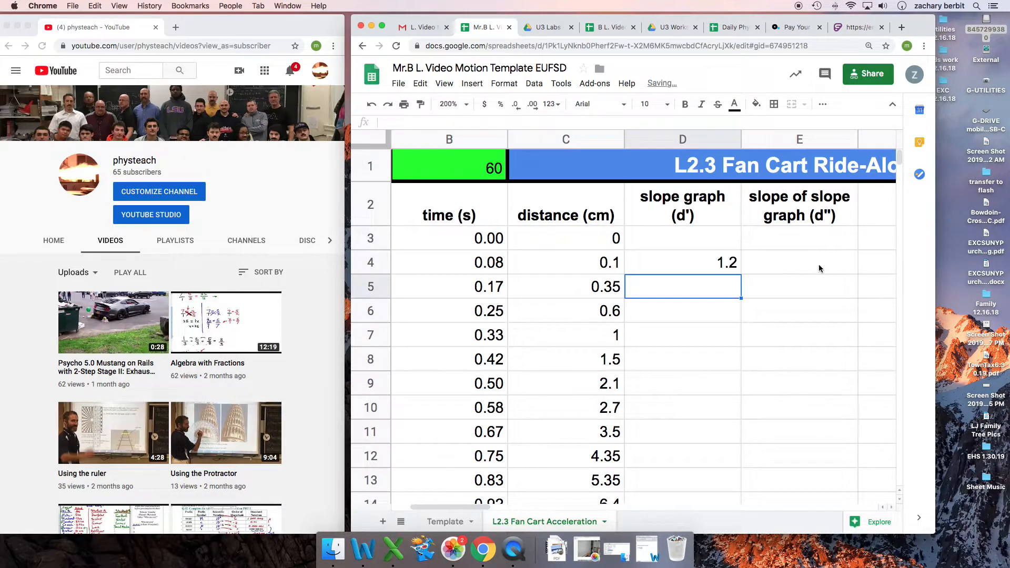
Fill the D4 slope formula down column D to the last data row, row 25.
click(725, 264)
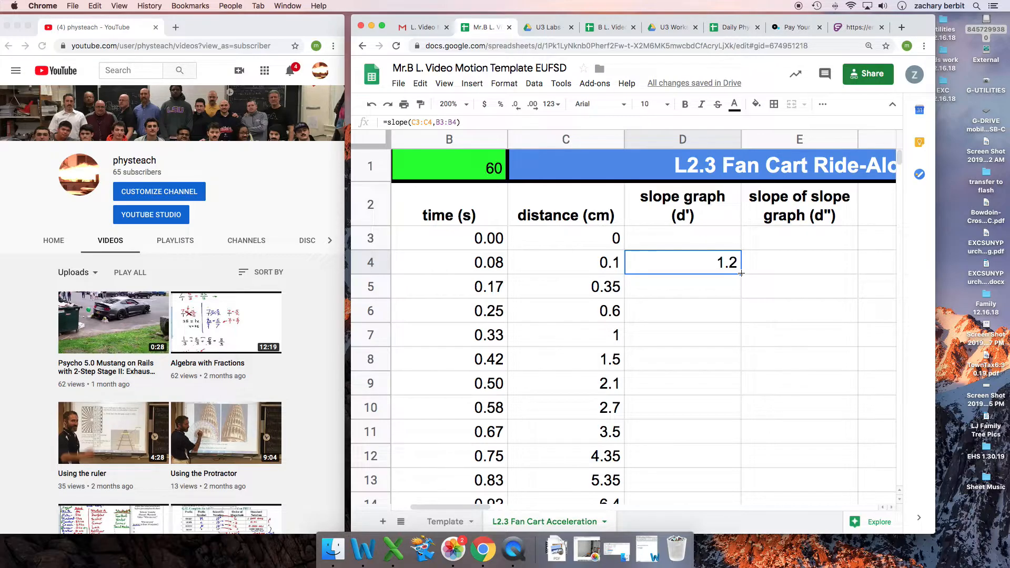
drag(742, 273, 732, 350)
scroll(716, 255, up, 5)
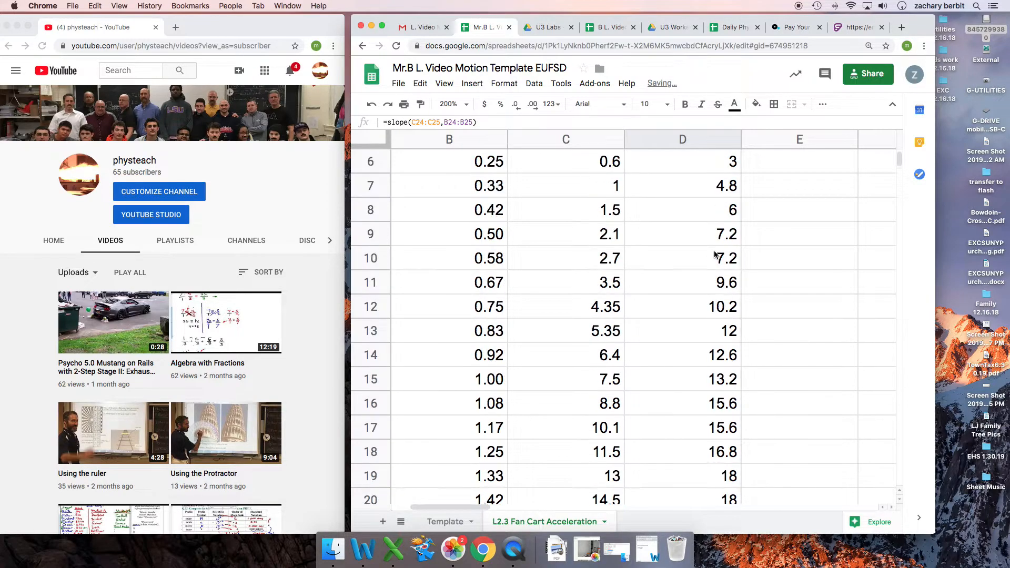
scroll(716, 256, up, 3)
Review the slope values in column D from row 4 down to row 25 against the time and distance data.
click(729, 265)
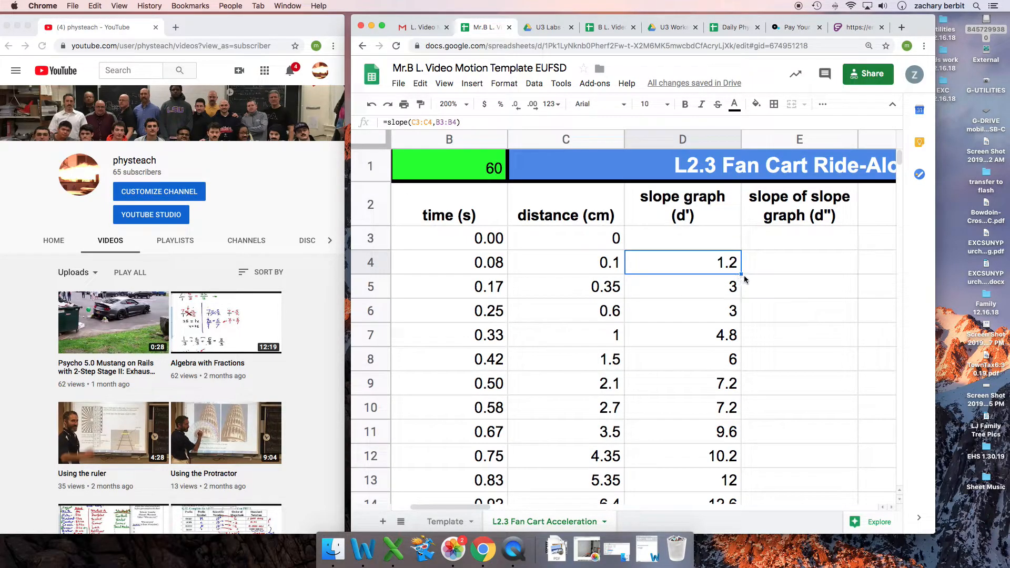
scroll(727, 429, down, 3)
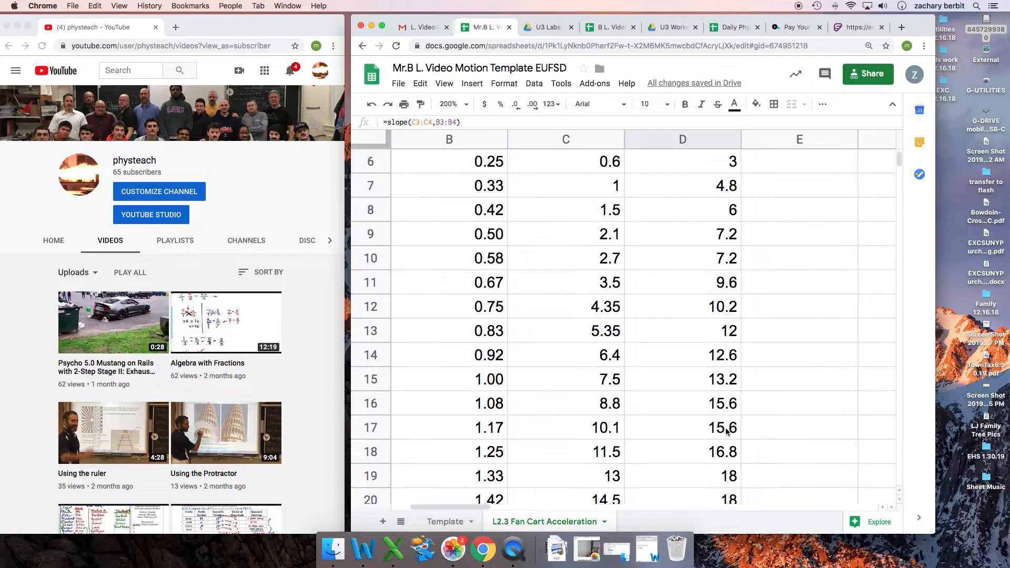
scroll(727, 429, down, 5)
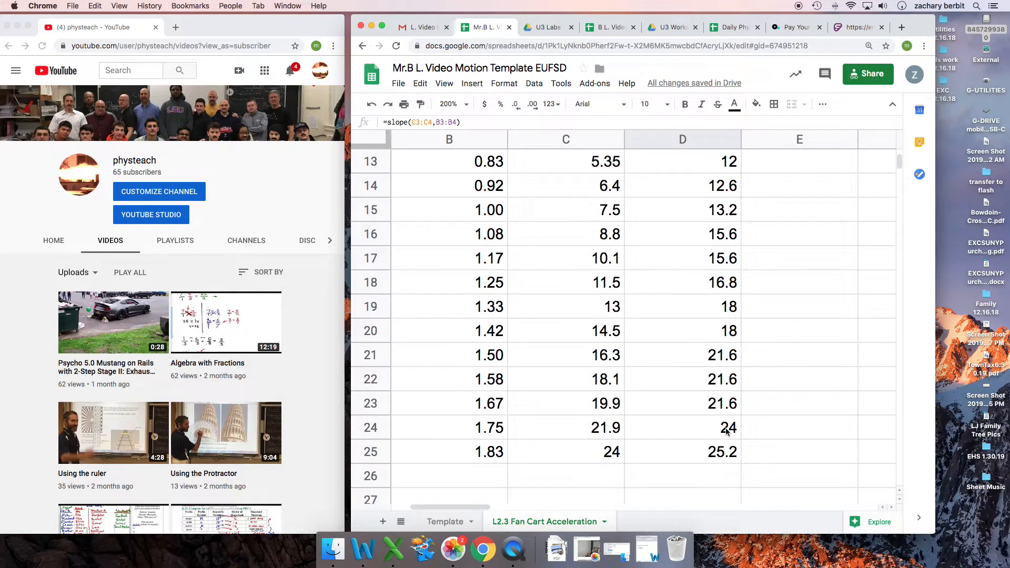
scroll(725, 428, up, 8)
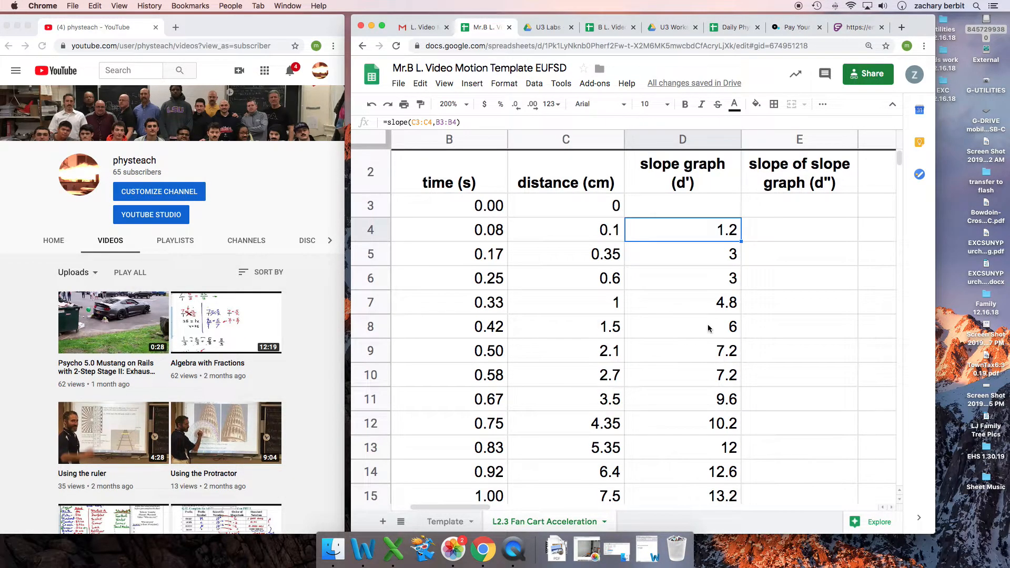
scroll(708, 328, down, 5)
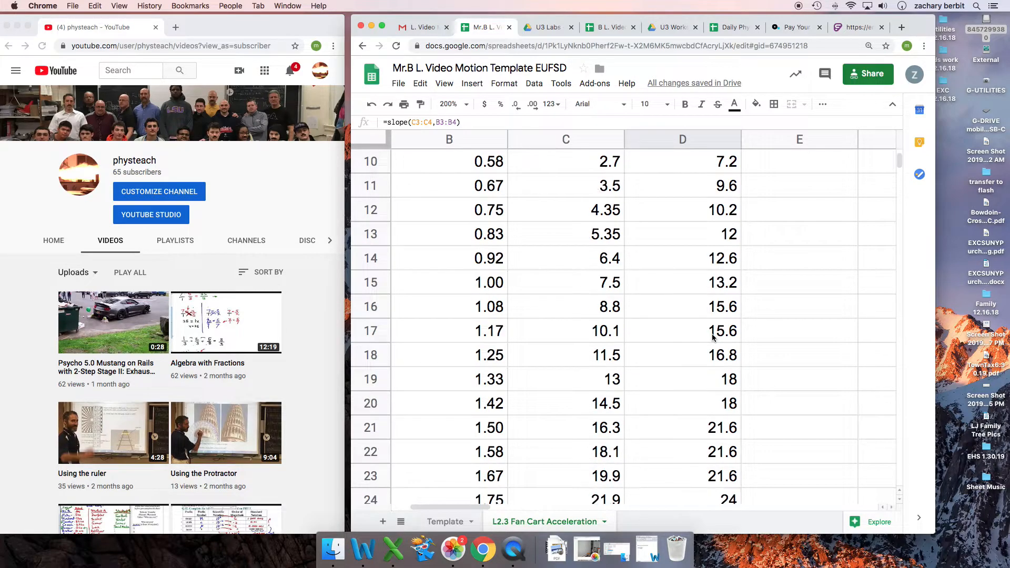
scroll(712, 333, down, 3)
scroll(682, 317, up, 5)
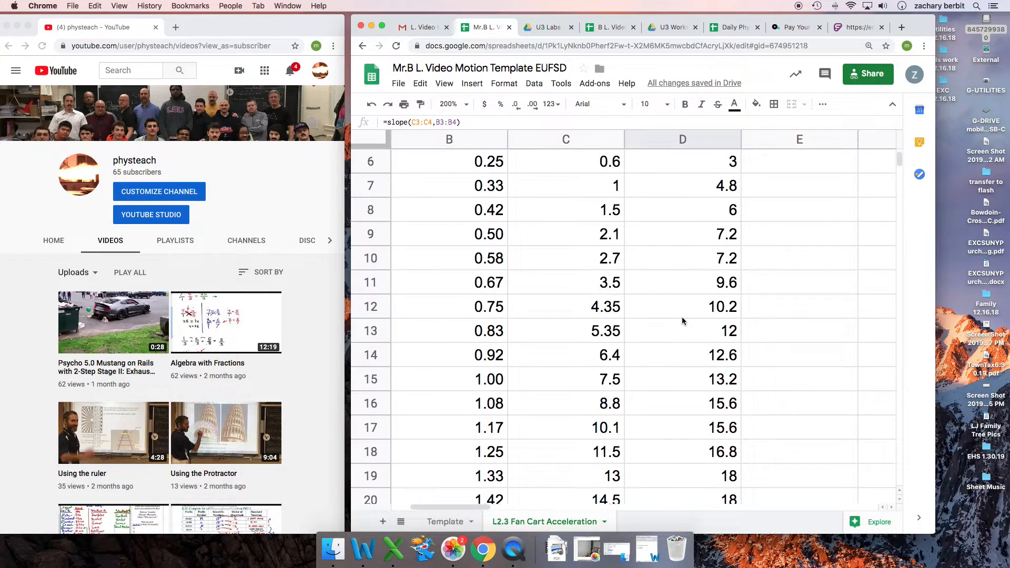
scroll(682, 321, up, 4)
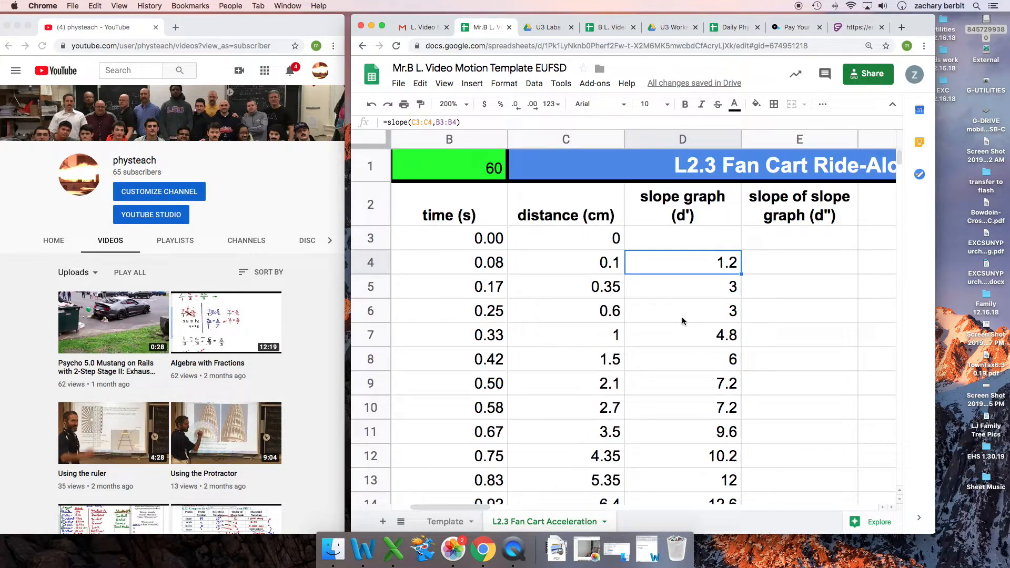
Change the D2 column header to read slope graph (d' = v).
click(572, 219)
click(679, 204)
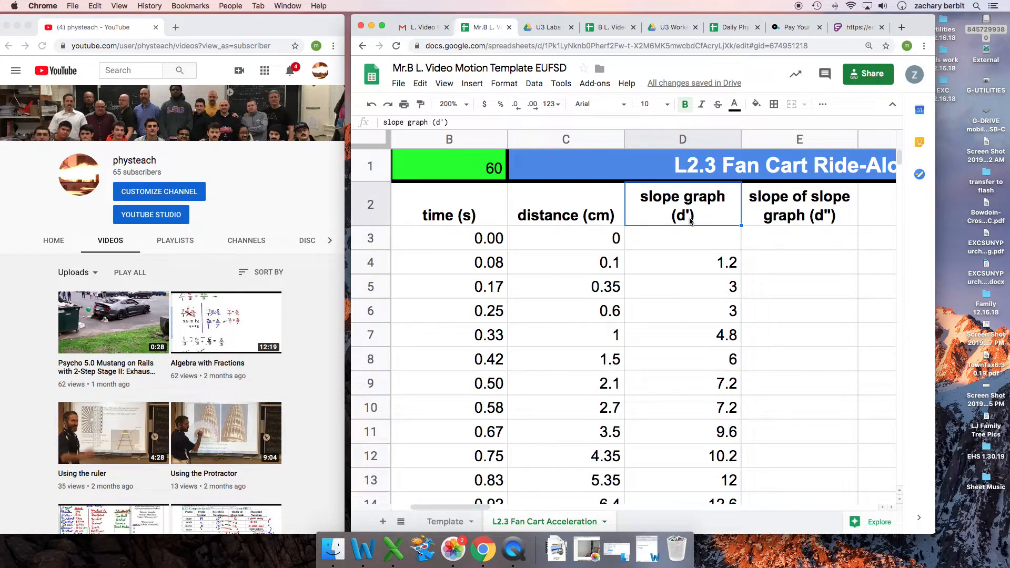
double_click(691, 220)
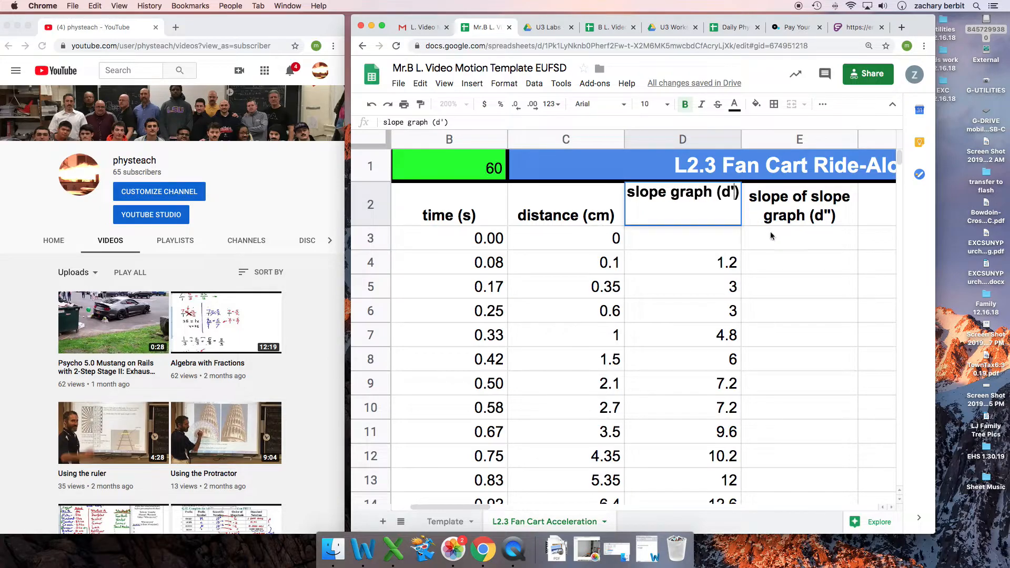
text(= )
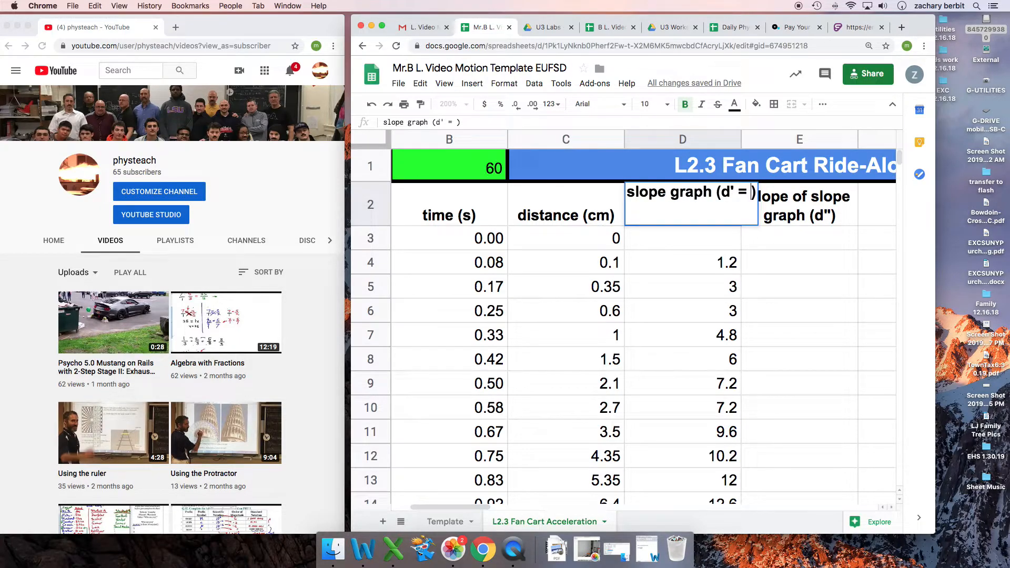
text(v)
key(Return)
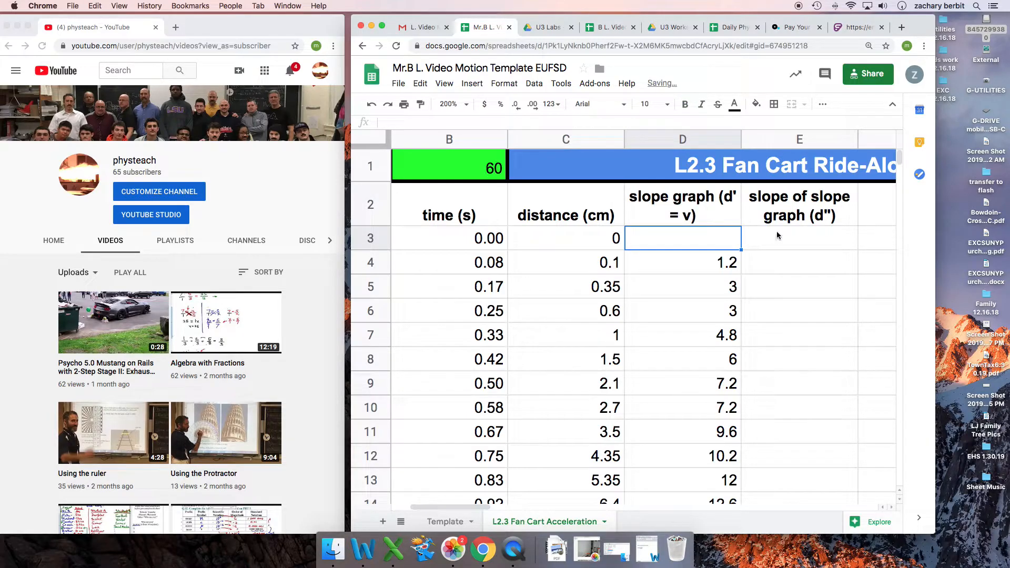
Insert a line break in the D2 header so that (d' = v) sits on its own line.
click(705, 204)
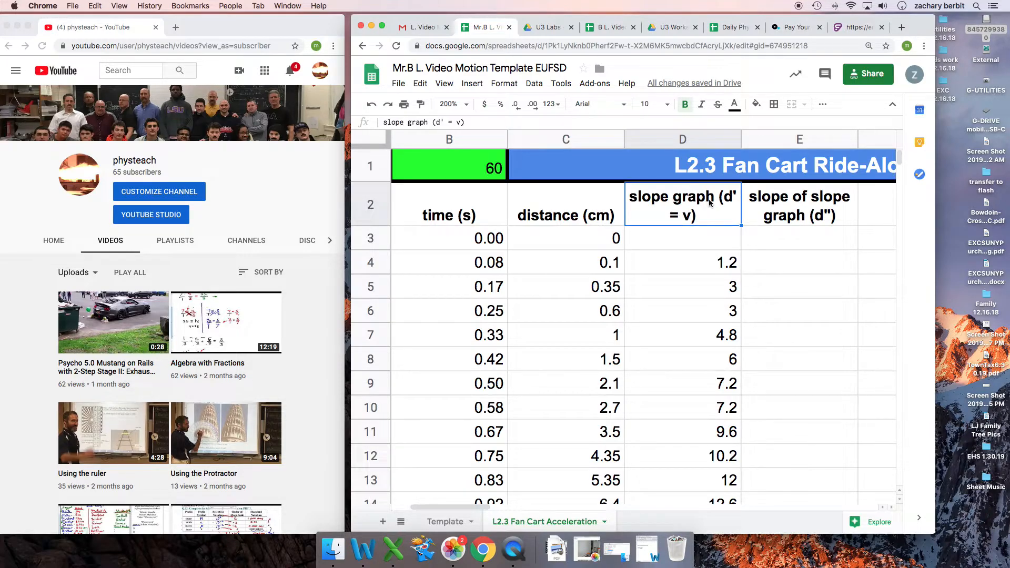
double_click(720, 196)
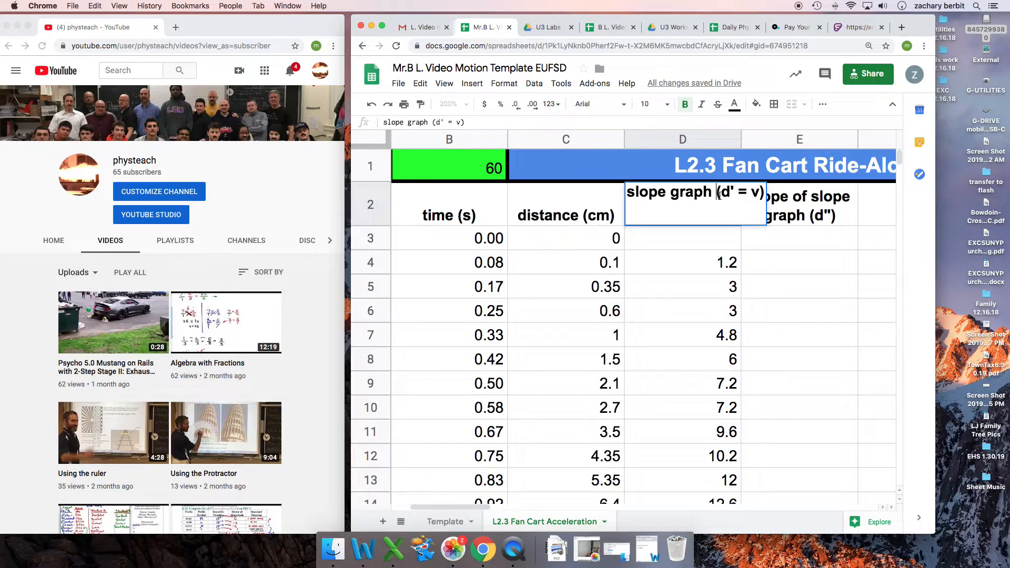
key(alt+Return)
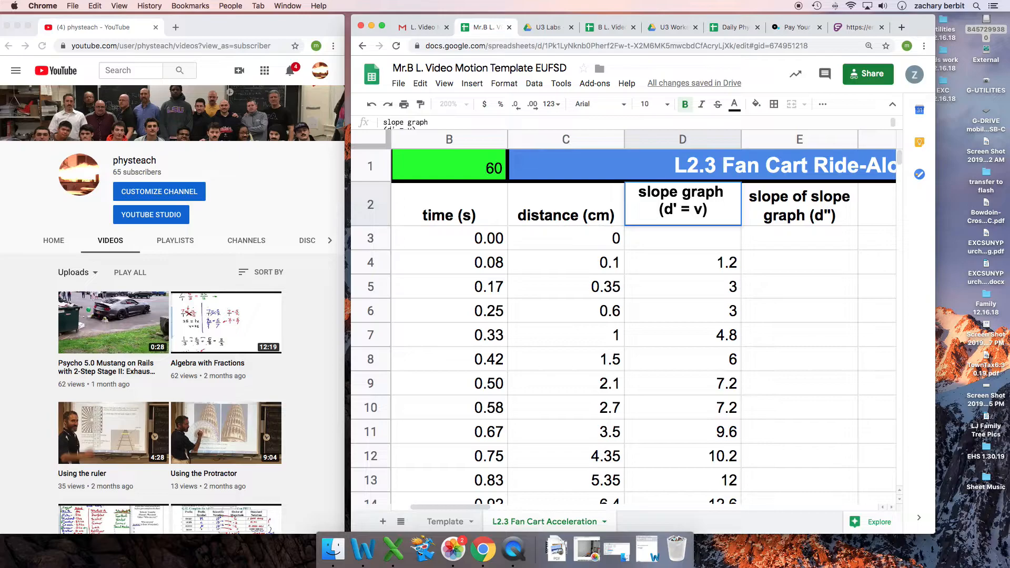
click(682, 238)
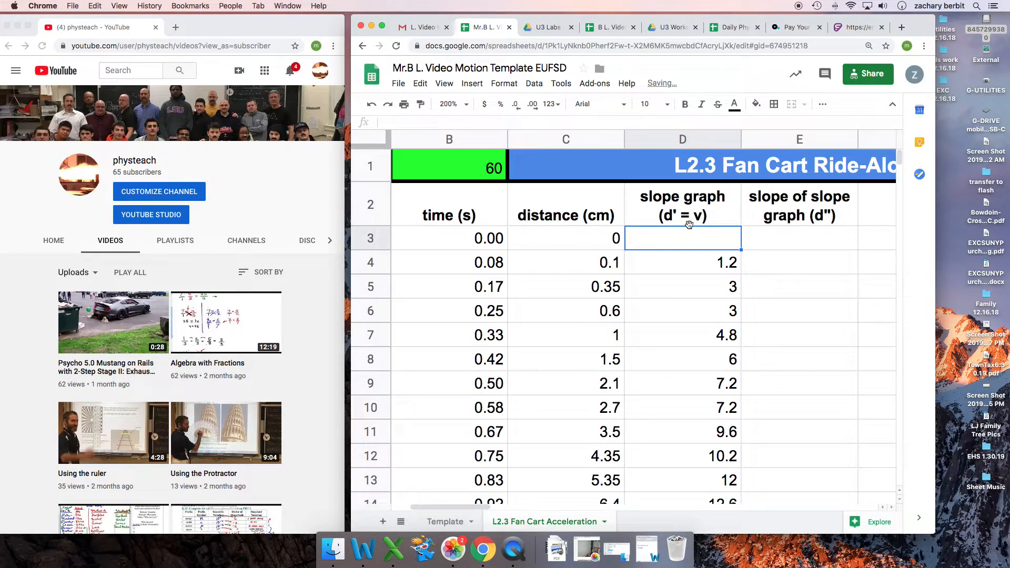
Change the E2 column header to read slope of slope graph (d" = a).
scroll(690, 225, right, 2)
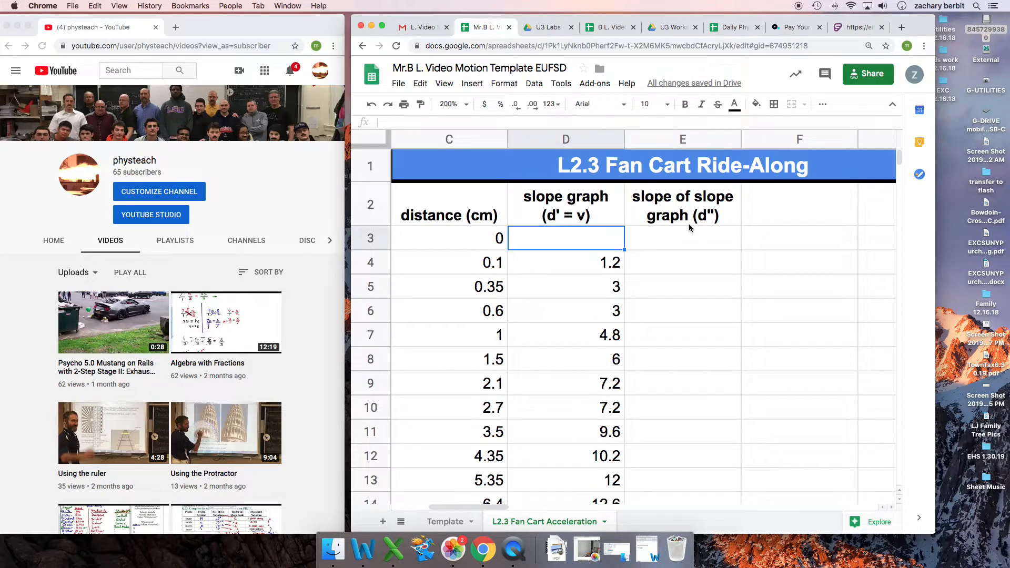
double_click(713, 219)
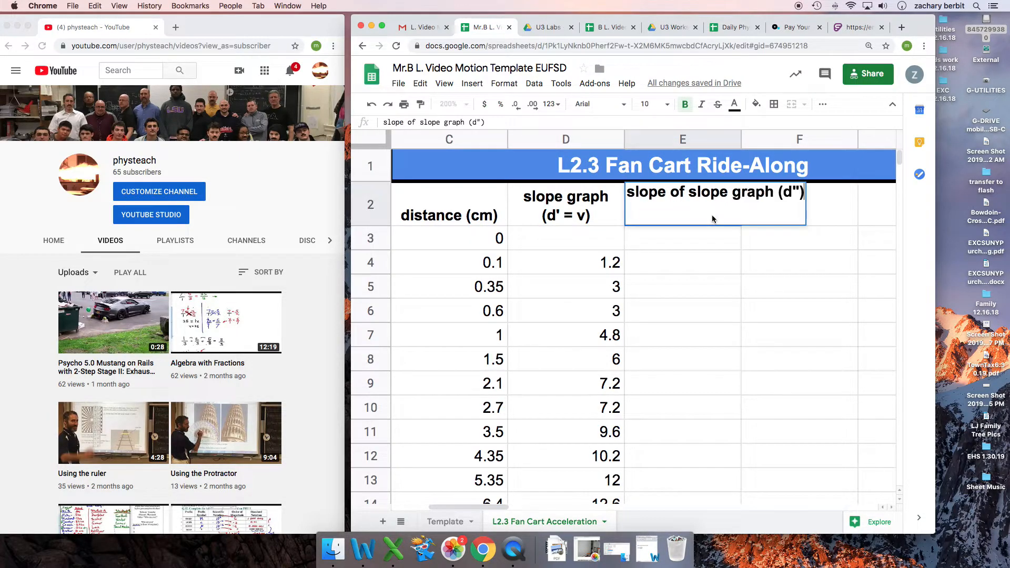
click(800, 192)
text(=)
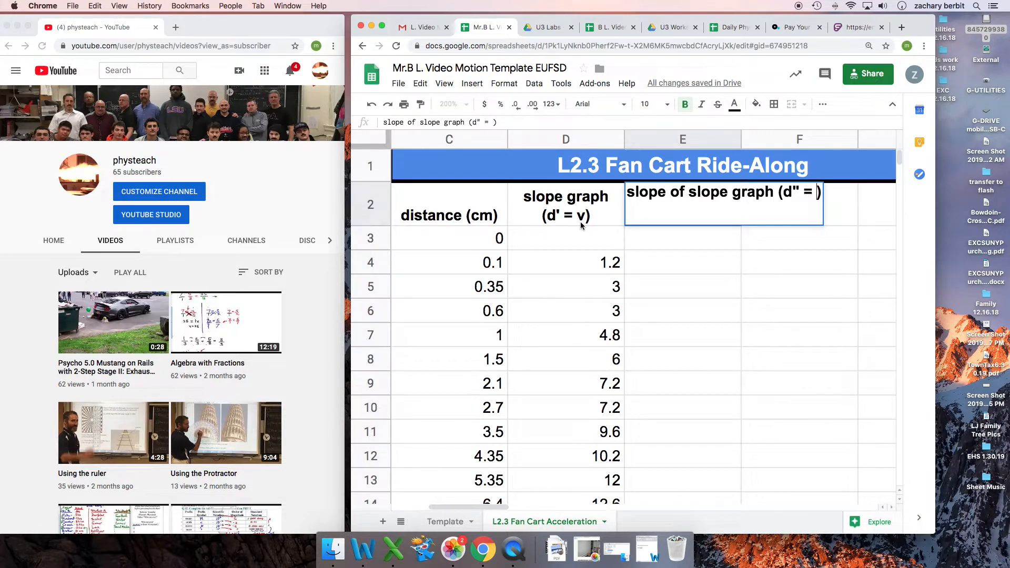
text(a)
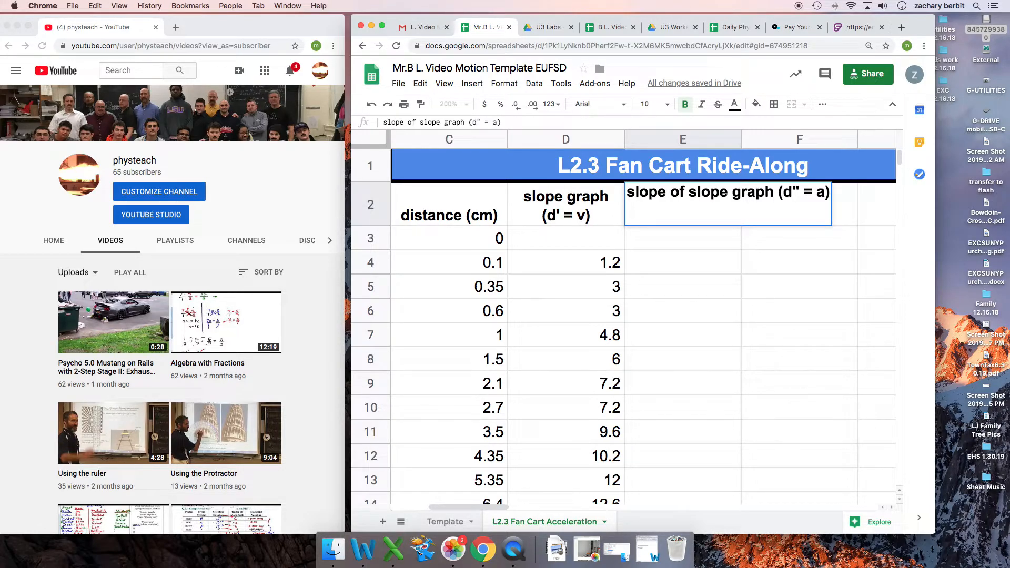
key(Return)
scroll(589, 229, left, 5)
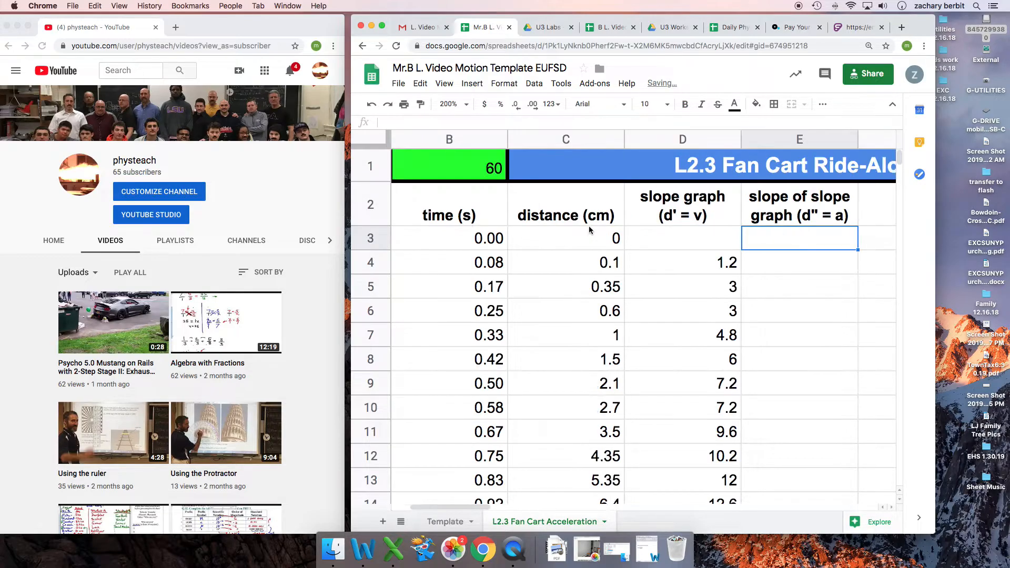
Enter the formula =slope(D4:D5,B4:B5) in cell E5, widening the browser window to fit it on one line.
scroll(589, 230, right, 2)
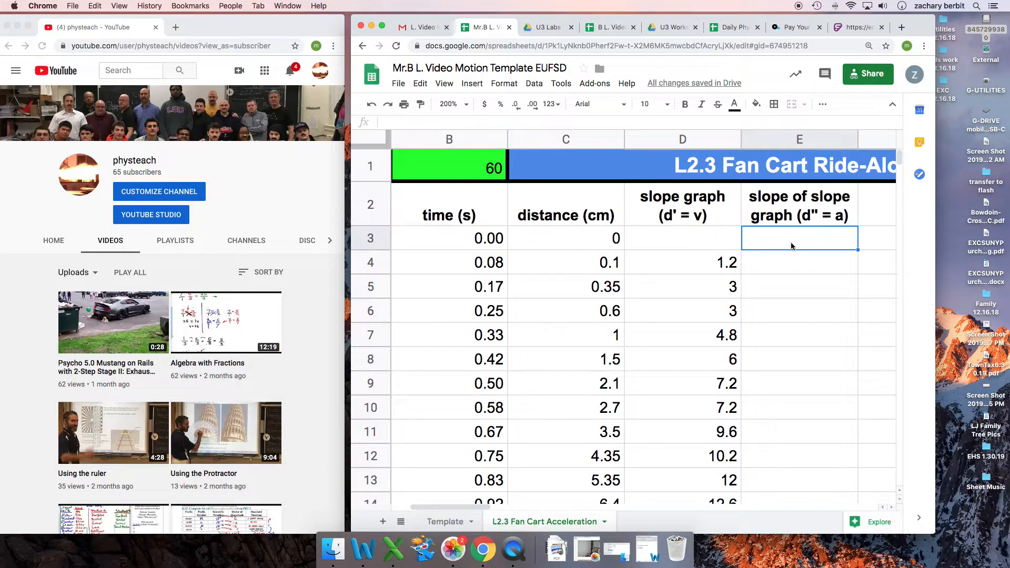
click(789, 266)
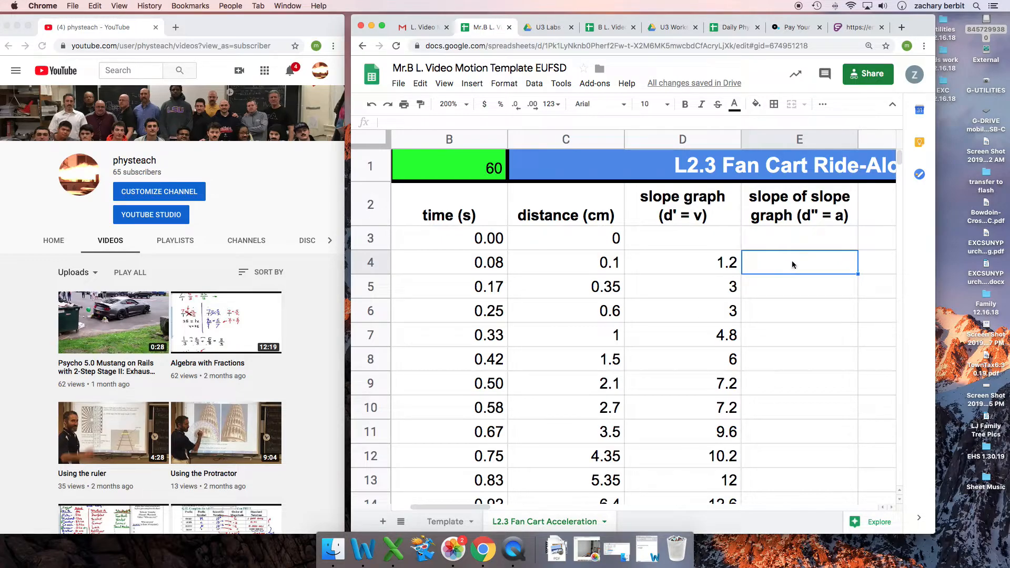
mouse_move(713, 264)
mouse_down()
mouse_move(705, 242)
mouse_move(709, 259)
mouse_up()
click(773, 265)
click(775, 293)
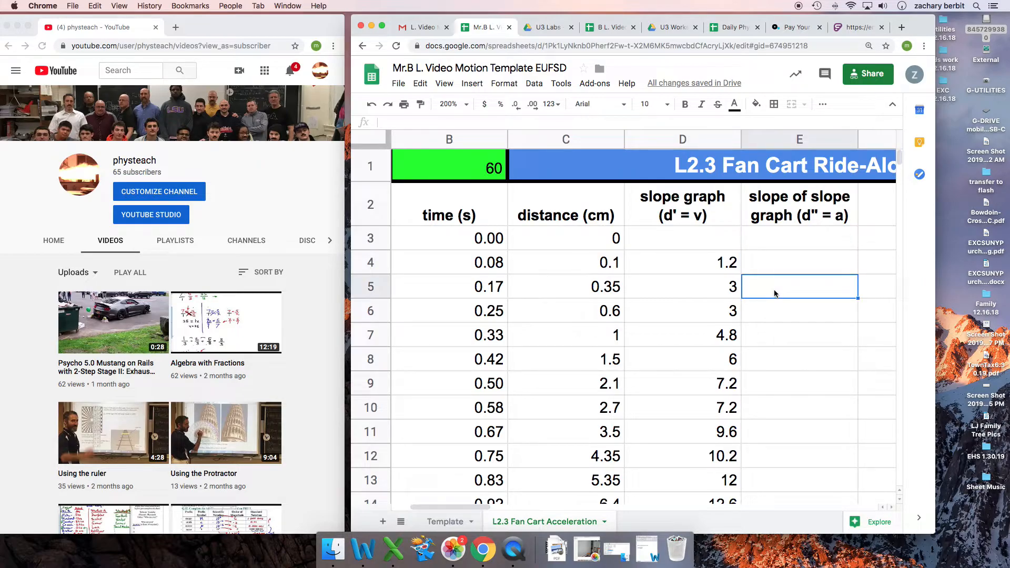
text(=sl)
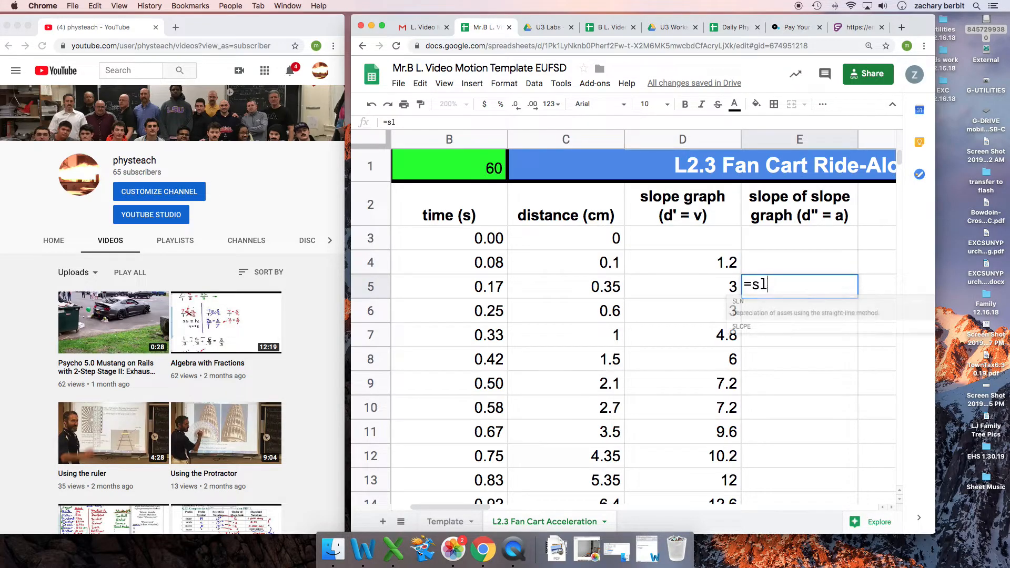
text(ope()
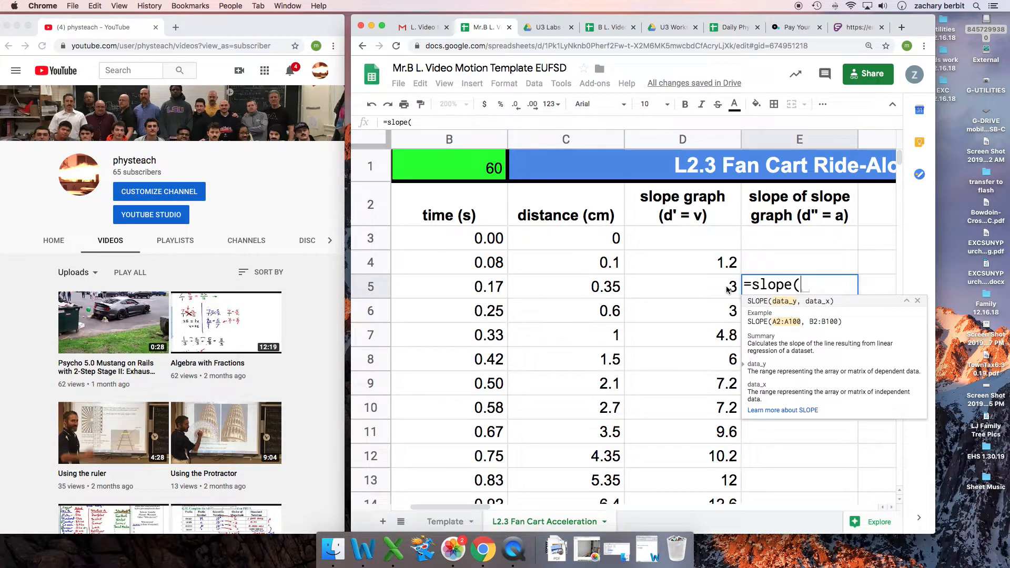
drag(732, 289, 717, 267)
text(,)
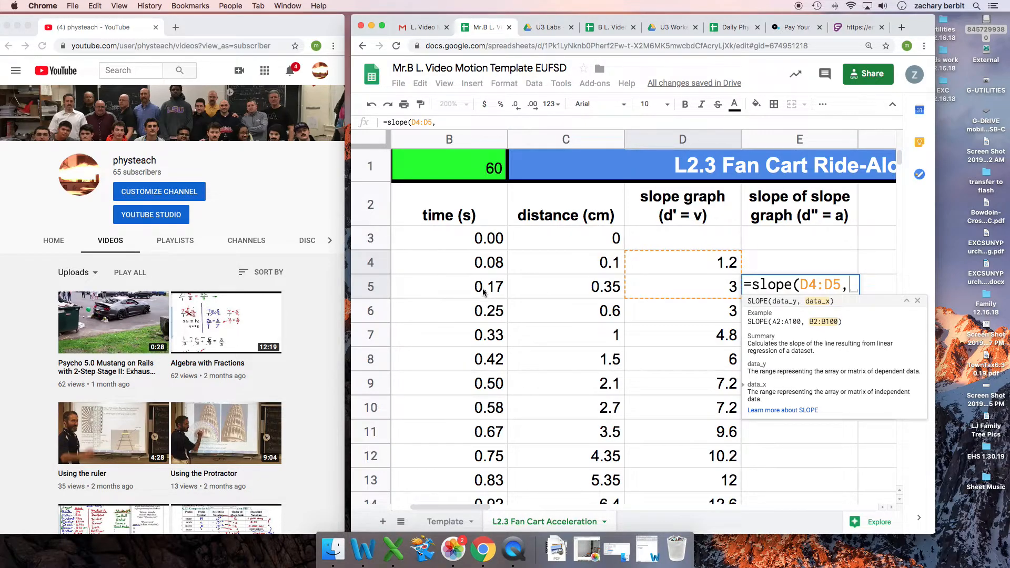
drag(484, 291, 483, 268)
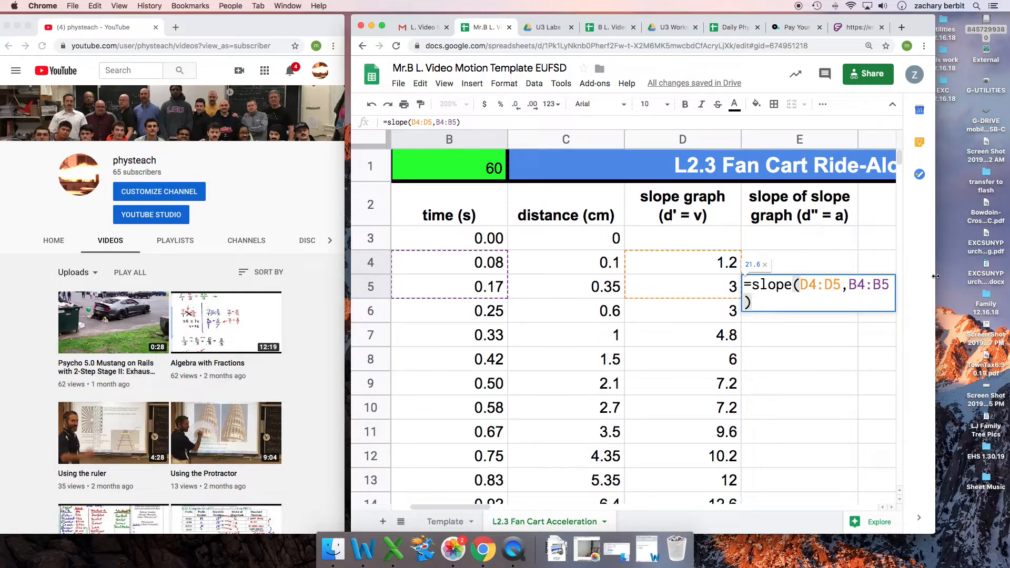
drag(937, 275, 986, 276)
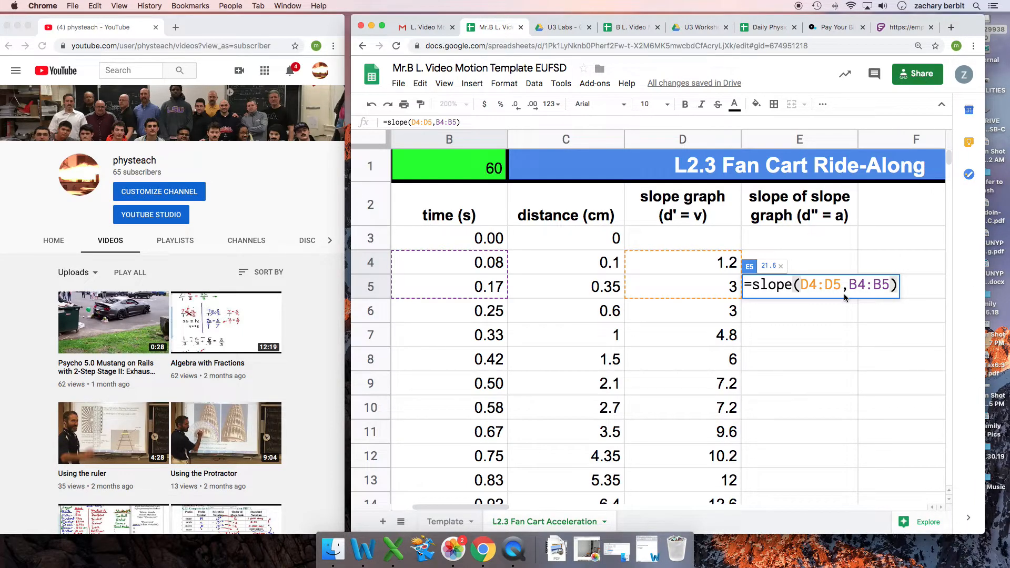
key(Return)
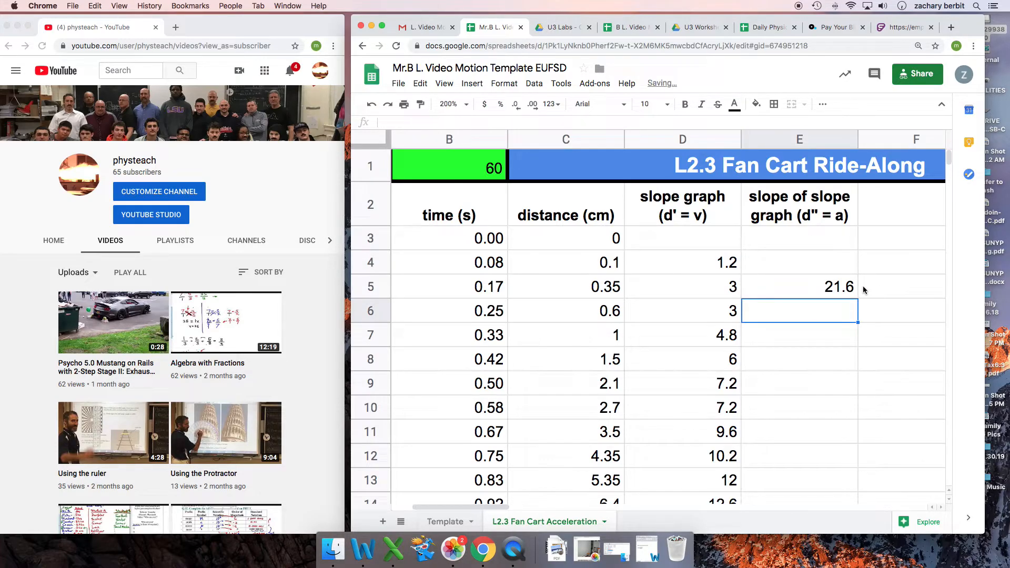
Fill the slope formula from cell E5 down column E through row 25.
click(838, 290)
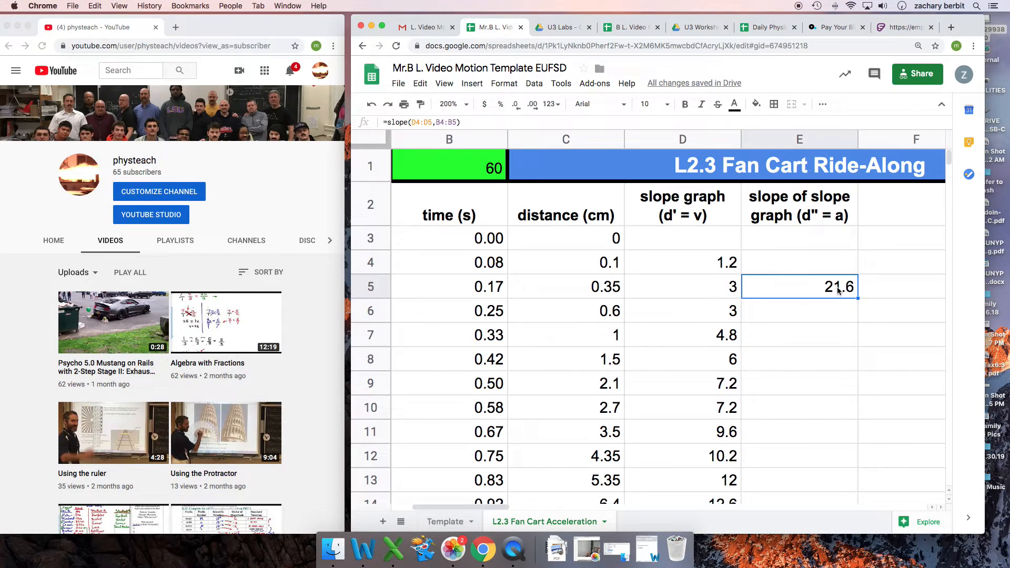
scroll(838, 290, down, 3)
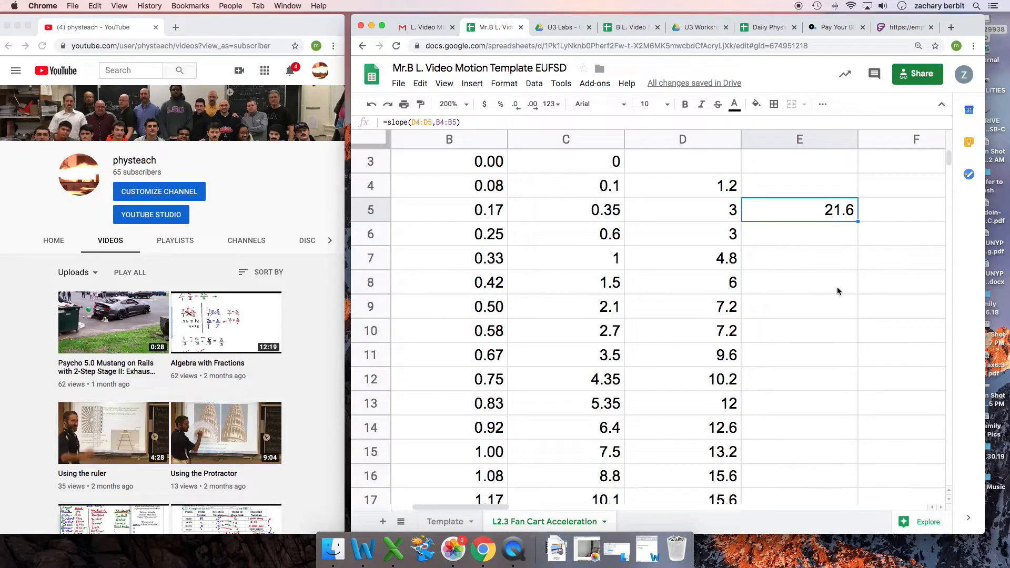
drag(858, 221, 837, 479)
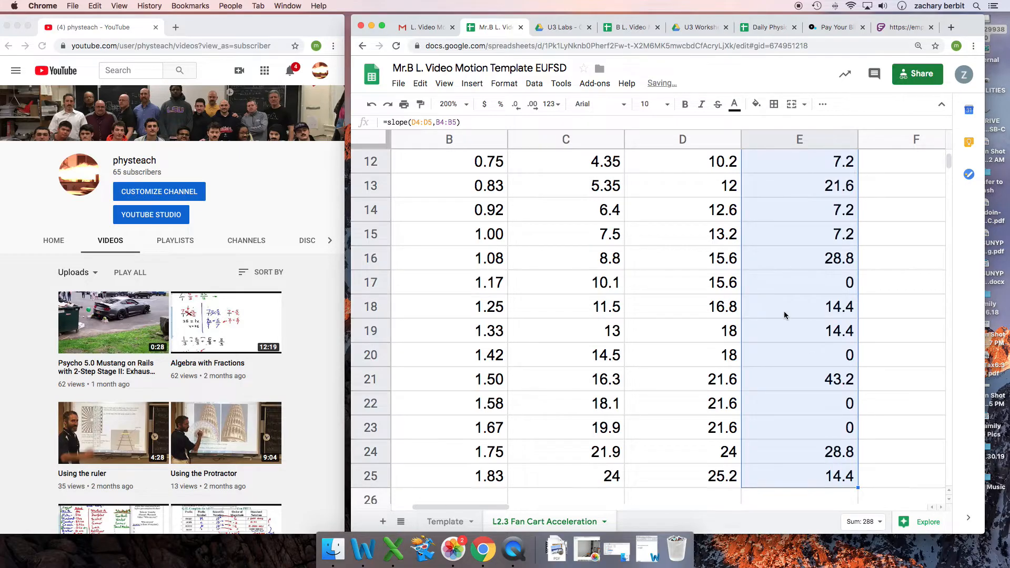
scroll(785, 315, up, 10)
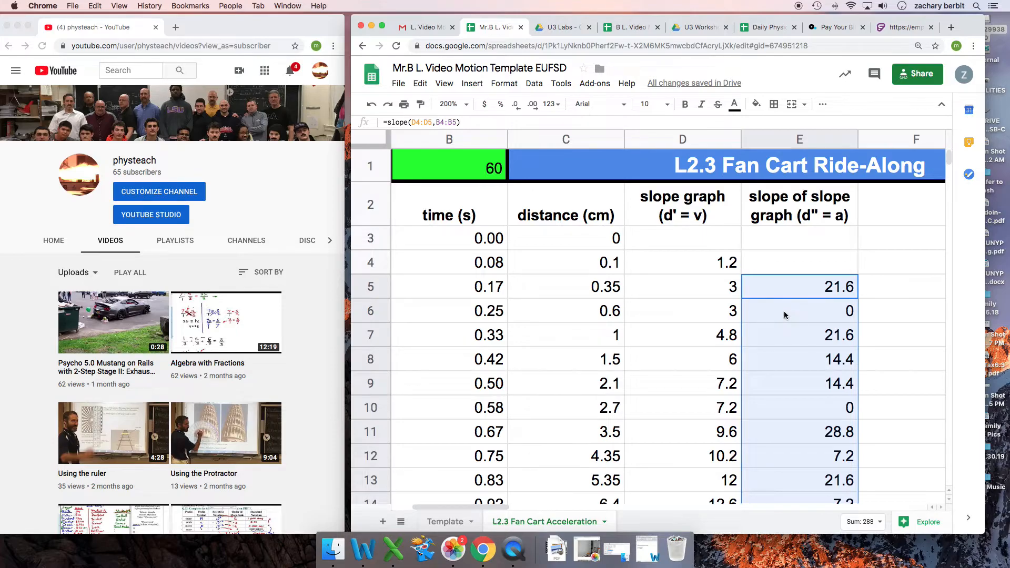
Widen the browser window to show column F and enter the F2 header slope of slope of slope graph (d''' = j).
drag(350, 261, 282, 272)
click(836, 196)
text(slope of slope of slope graph (d'')
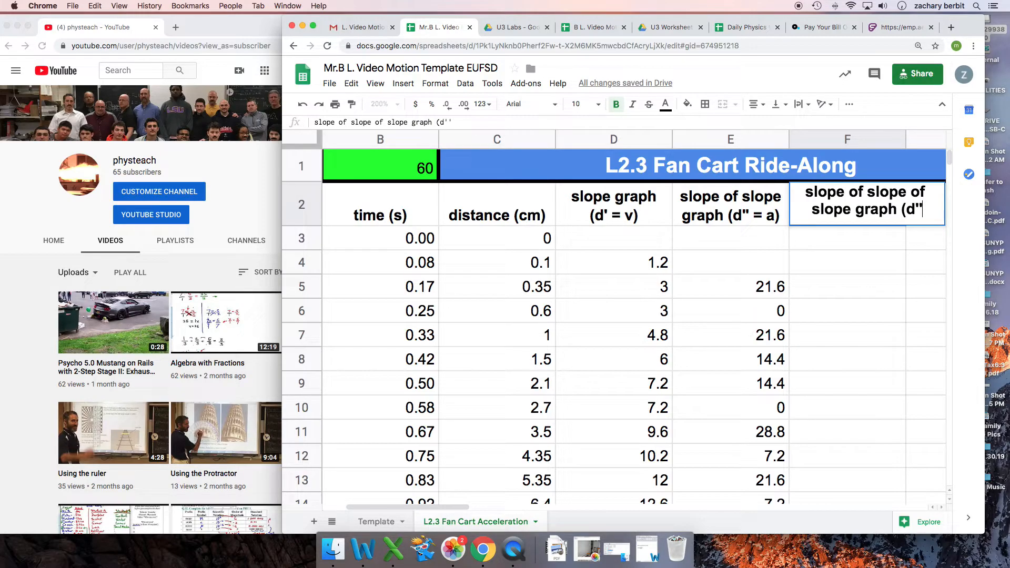
text(' =)
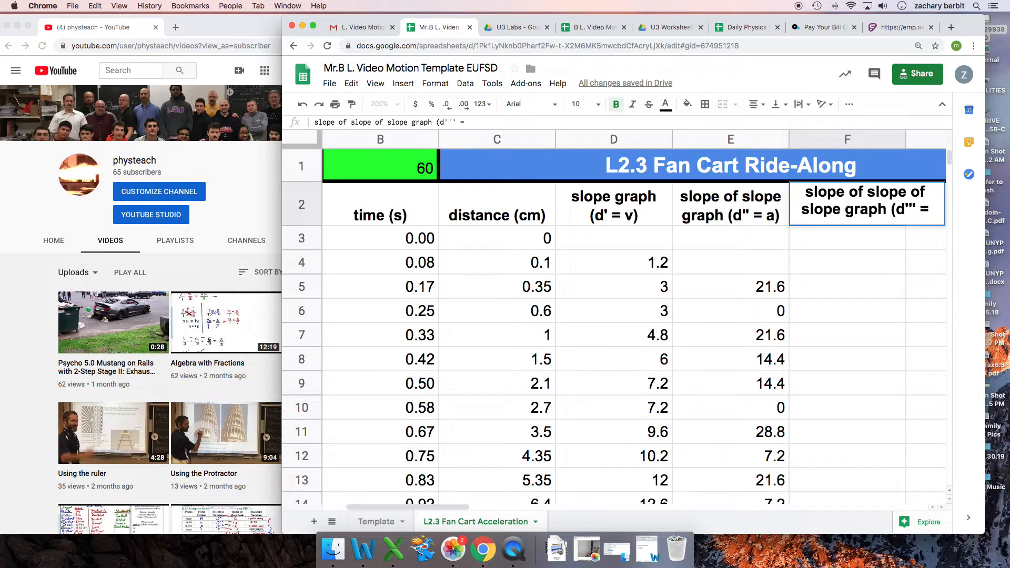
text( j))
key(Return)
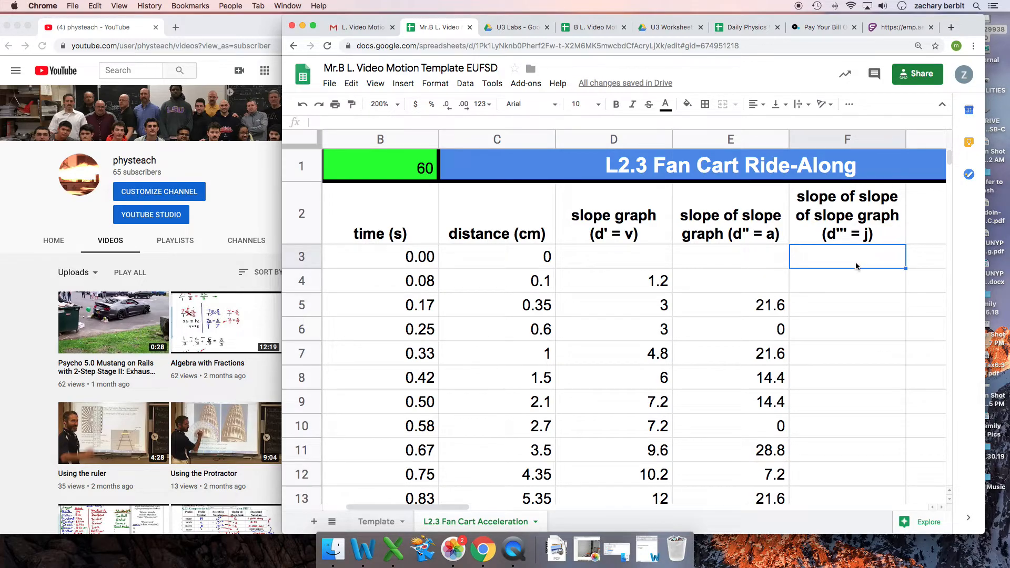
Enter the formula =slope(E5:E6,B5:B6) in cell F6, widening the browser window to fit it on one line.
click(835, 279)
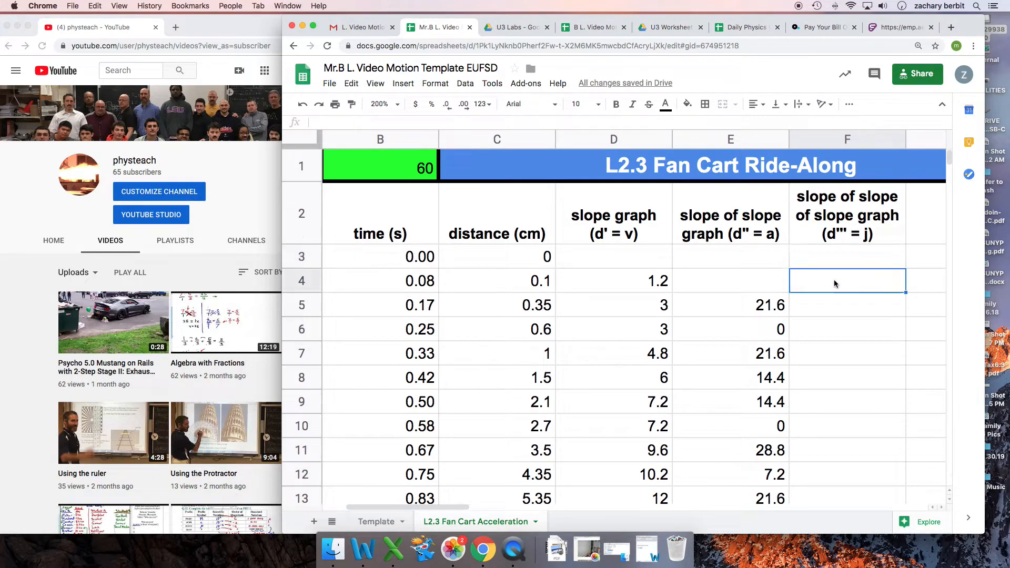
click(832, 296)
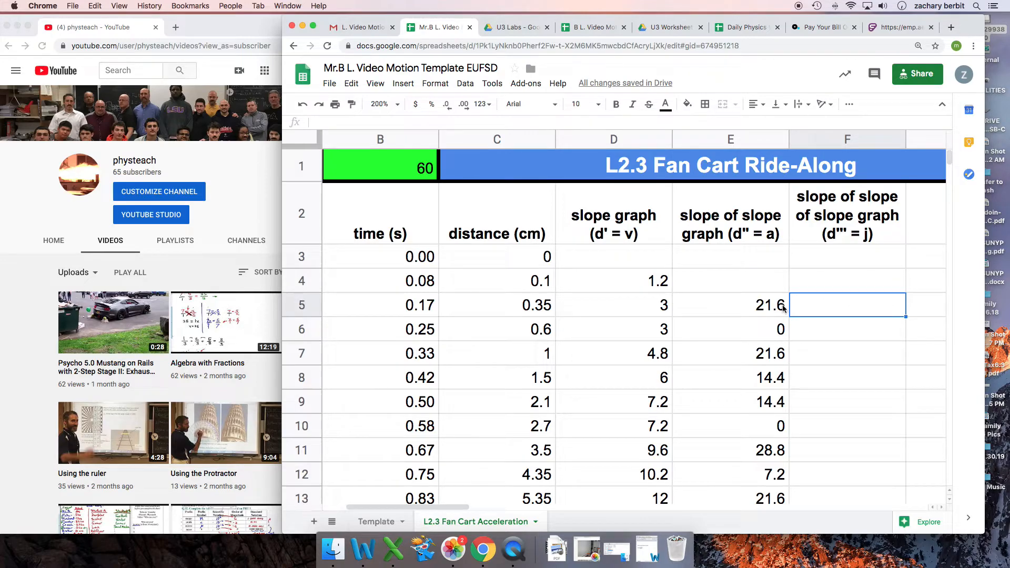
mouse_move(773, 305)
mouse_down()
mouse_move(773, 276)
mouse_move(773, 309)
mouse_up()
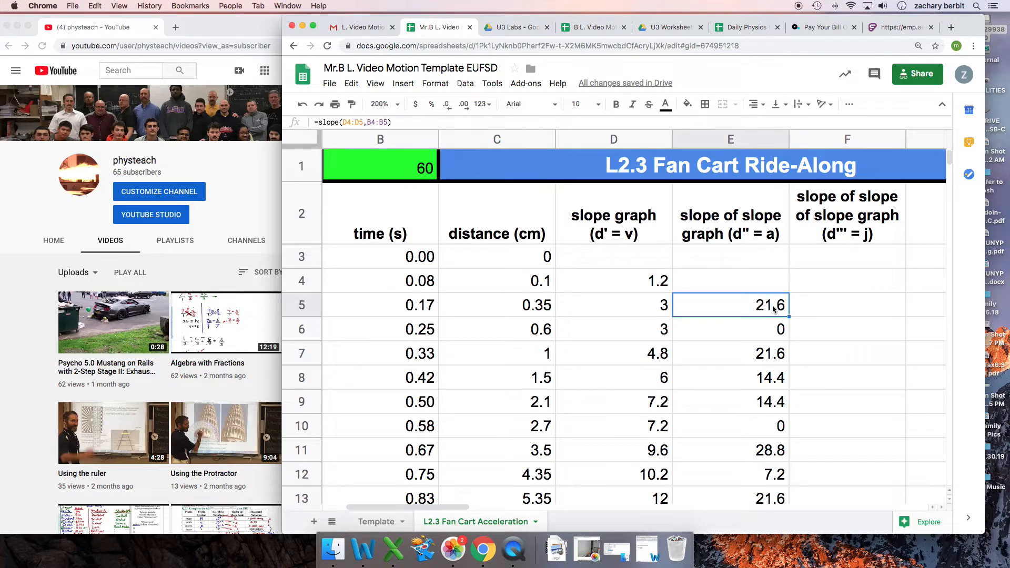
click(848, 306)
click(841, 330)
text(=)
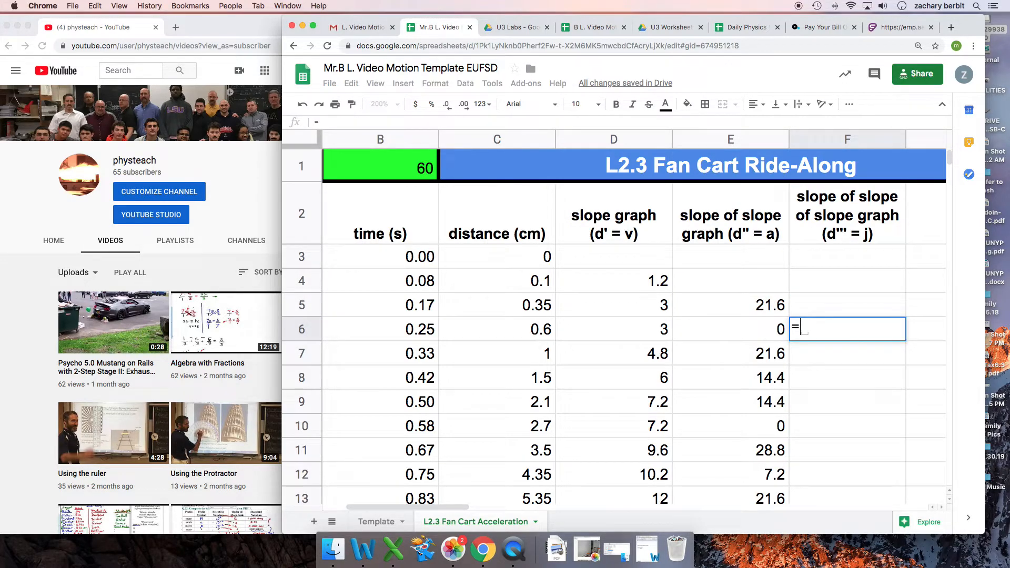
text(slope()
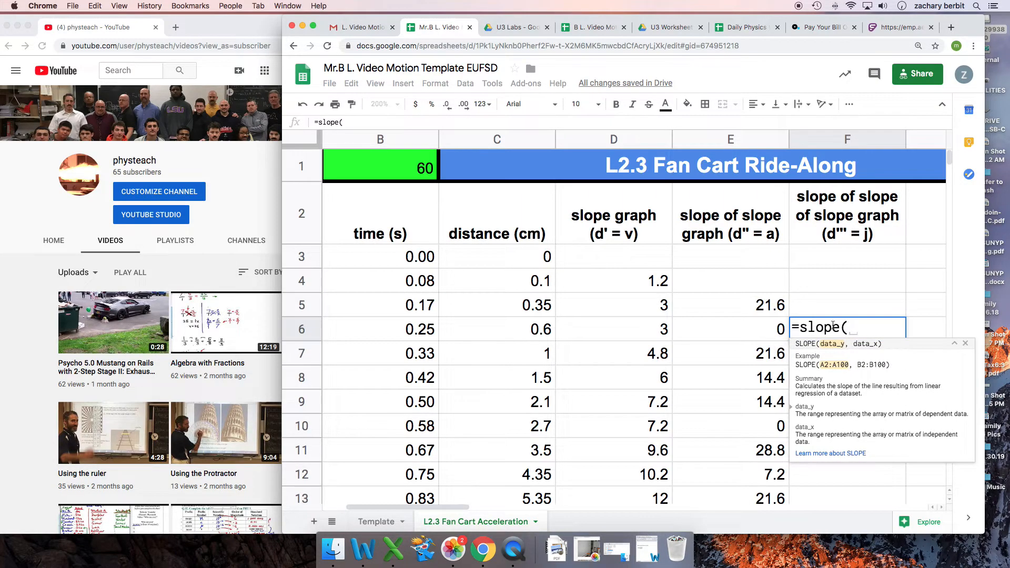
drag(767, 330, 764, 311)
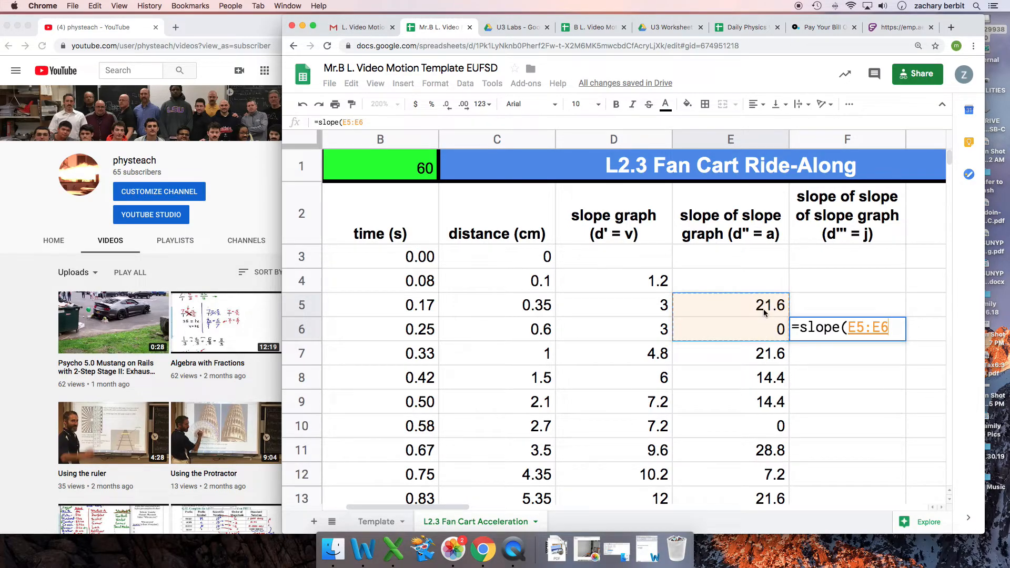
text(,)
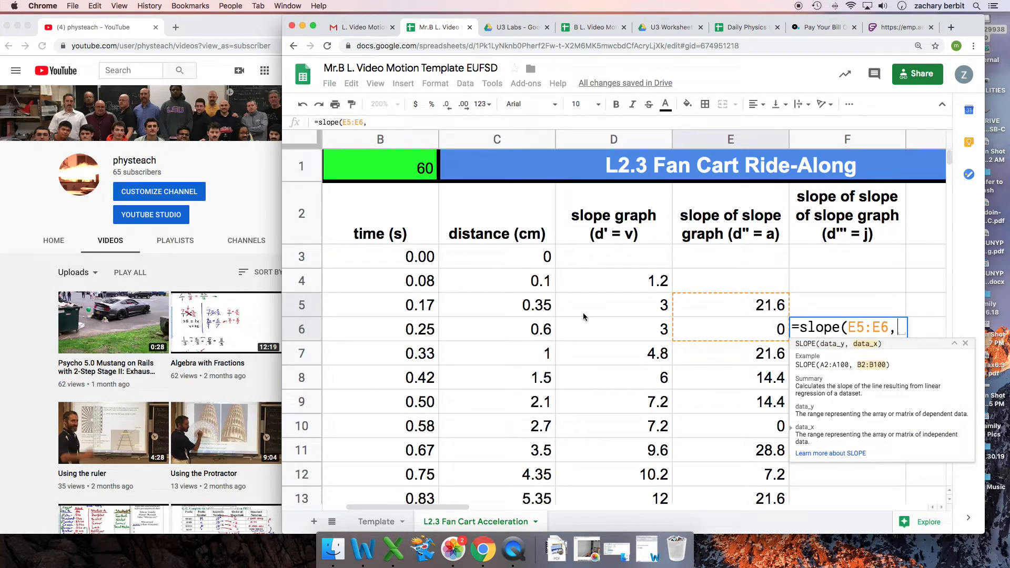
drag(416, 335, 415, 315)
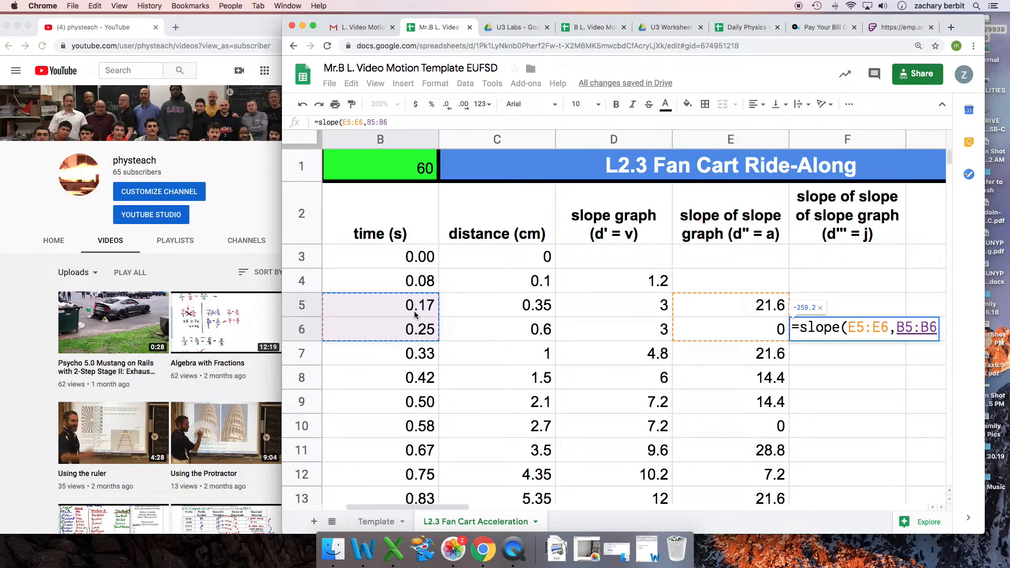
text())
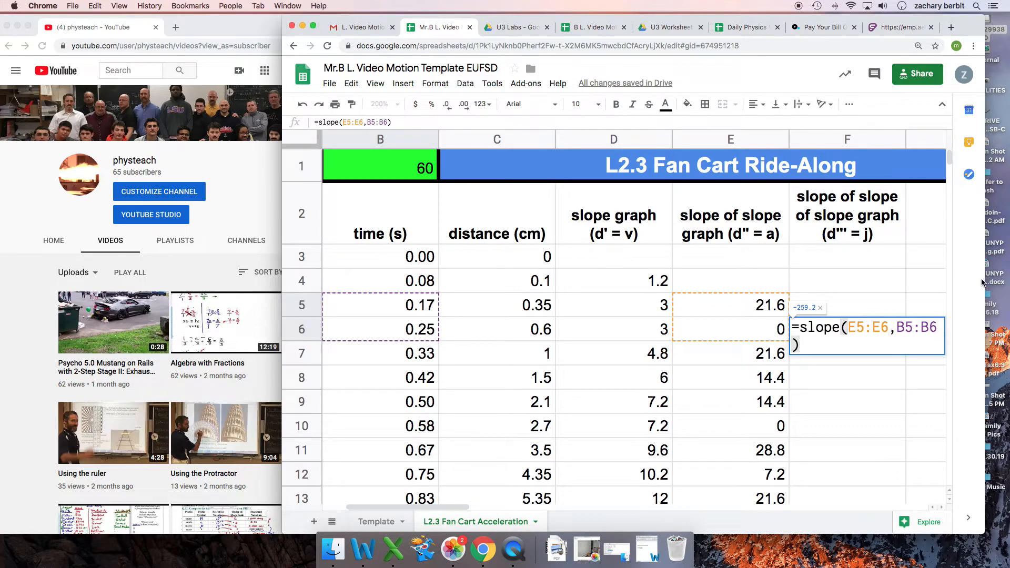
drag(985, 282, 1008, 281)
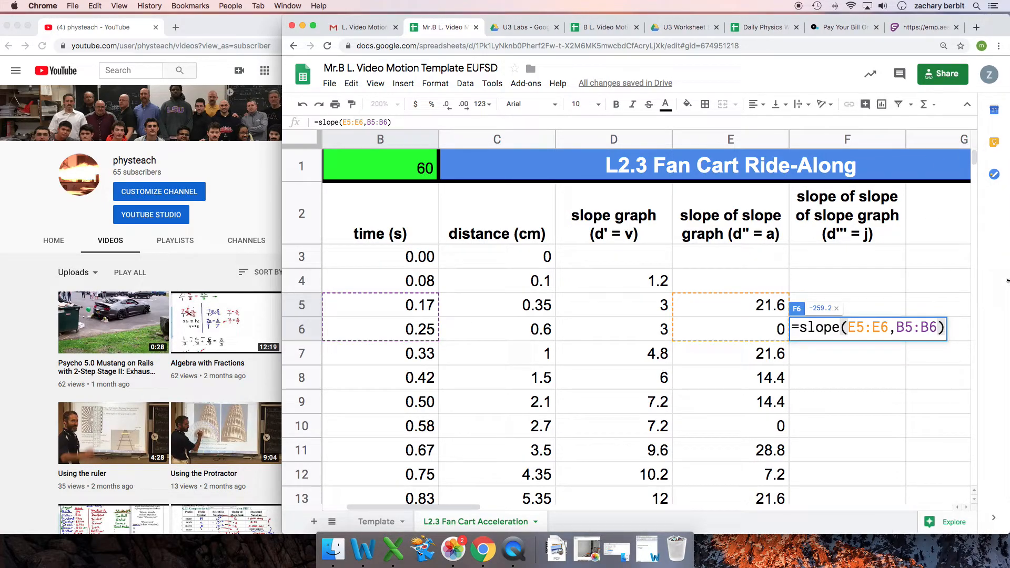
key(Return)
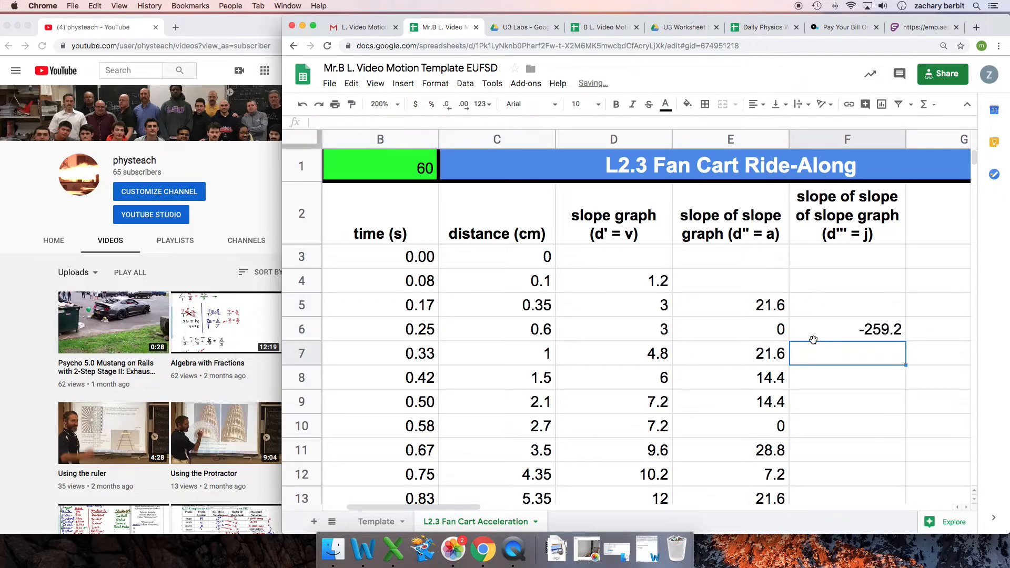
Fill the slope formula from cell F6 down column F through row 25 and look over the filled values.
scroll(846, 339, down, 2)
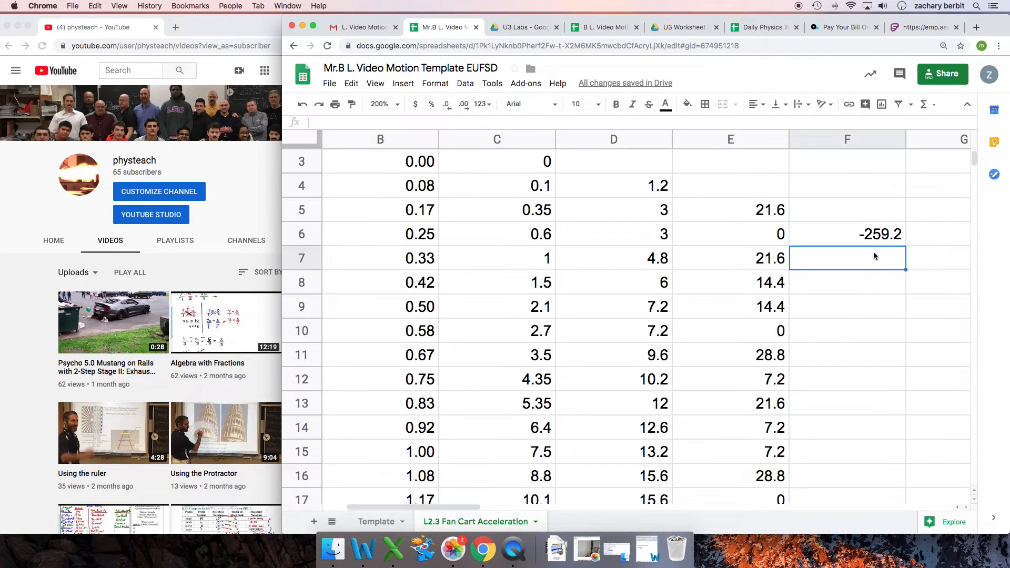
click(877, 234)
scroll(879, 232, down, 1)
drag(905, 221, 855, 215)
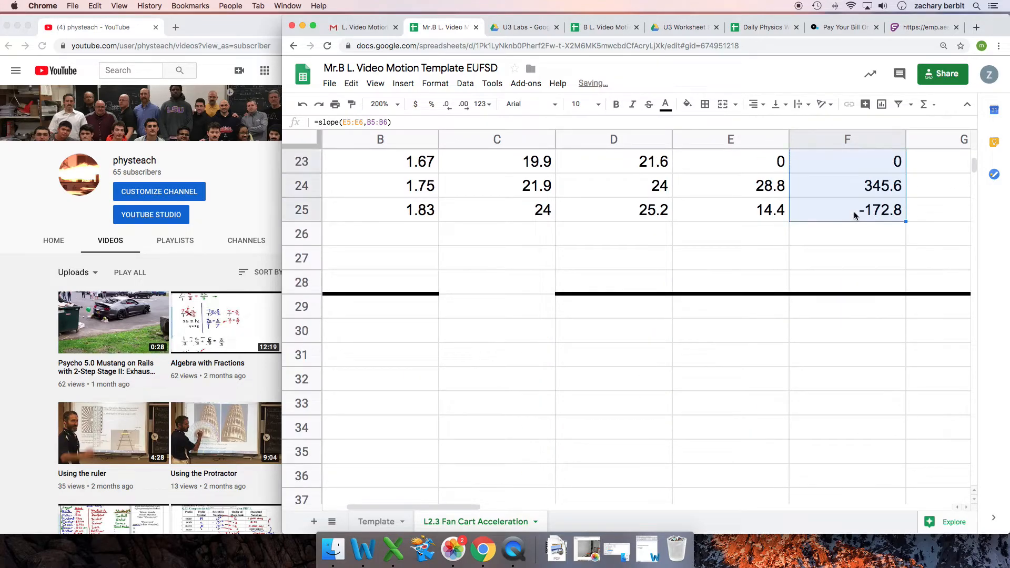
scroll(772, 212, up, 3)
scroll(773, 212, up, 3)
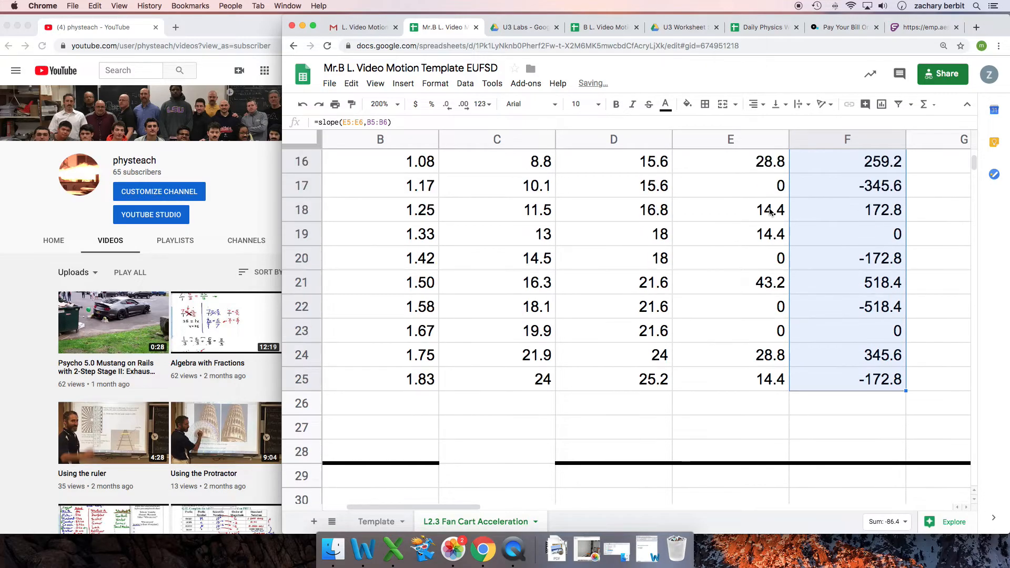
scroll(771, 211, up, 5)
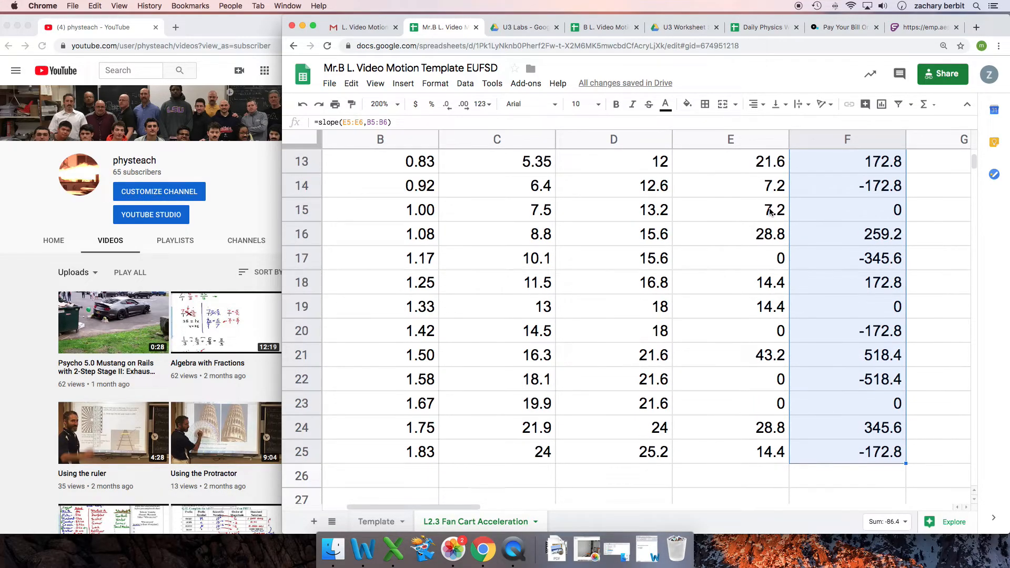
scroll(771, 211, up, 5)
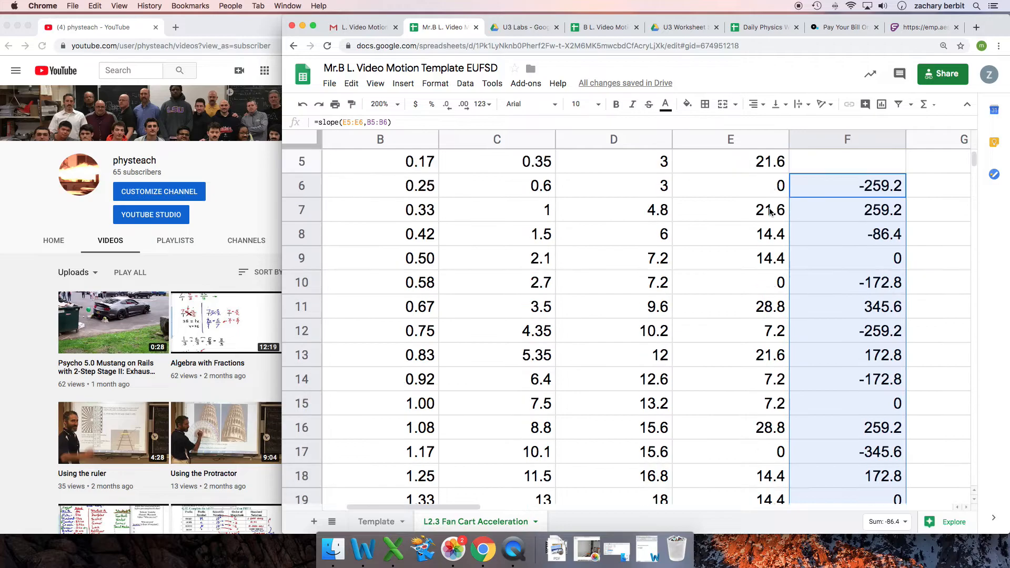
Set the spreadsheet zoom to 125% so the full data table through column F fits in the window.
click(842, 255)
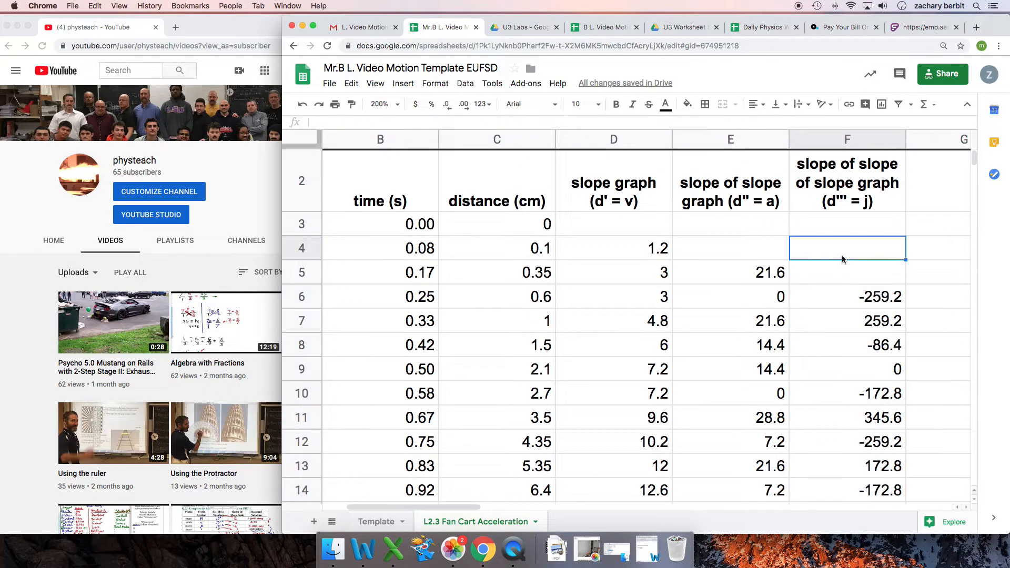
scroll(842, 255, up, 1)
scroll(842, 255, left, 2)
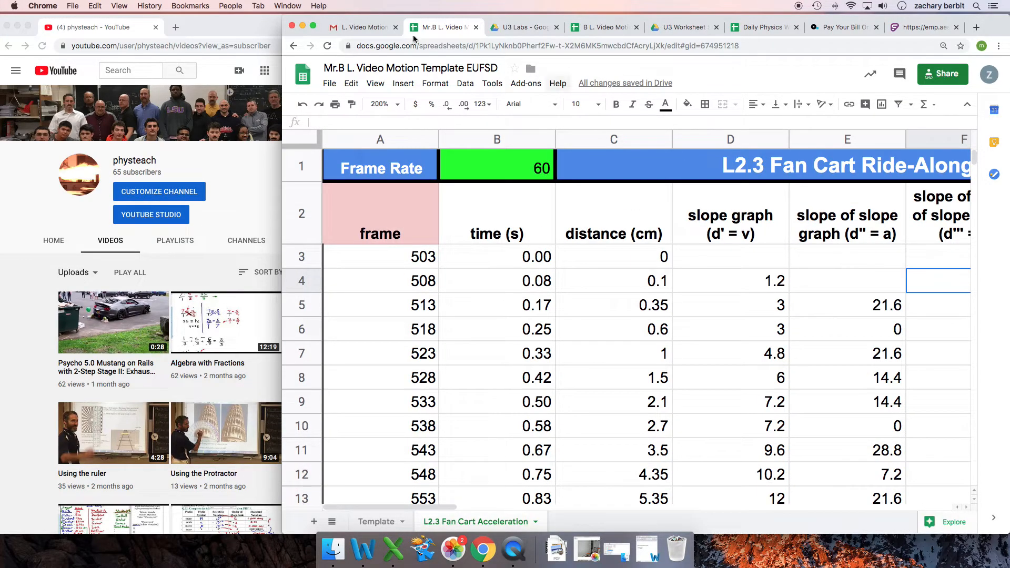
click(396, 105)
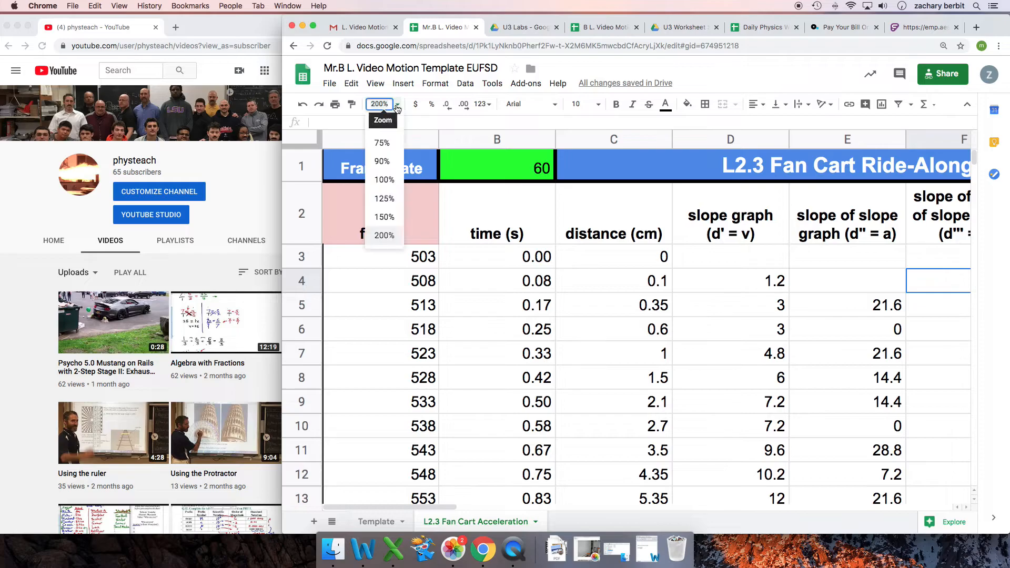
click(387, 198)
scroll(568, 260, down, 2)
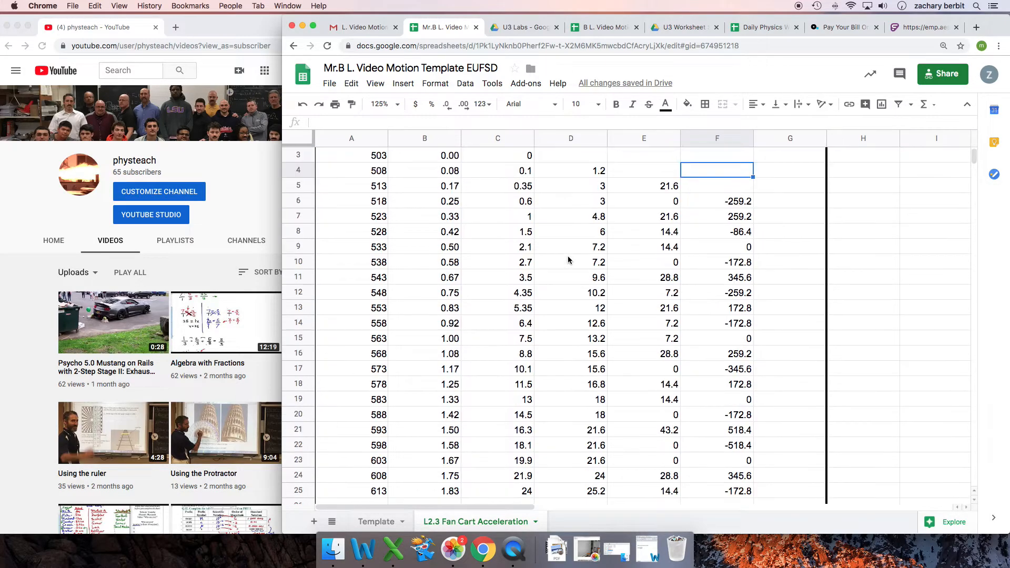
scroll(568, 260, up, 2)
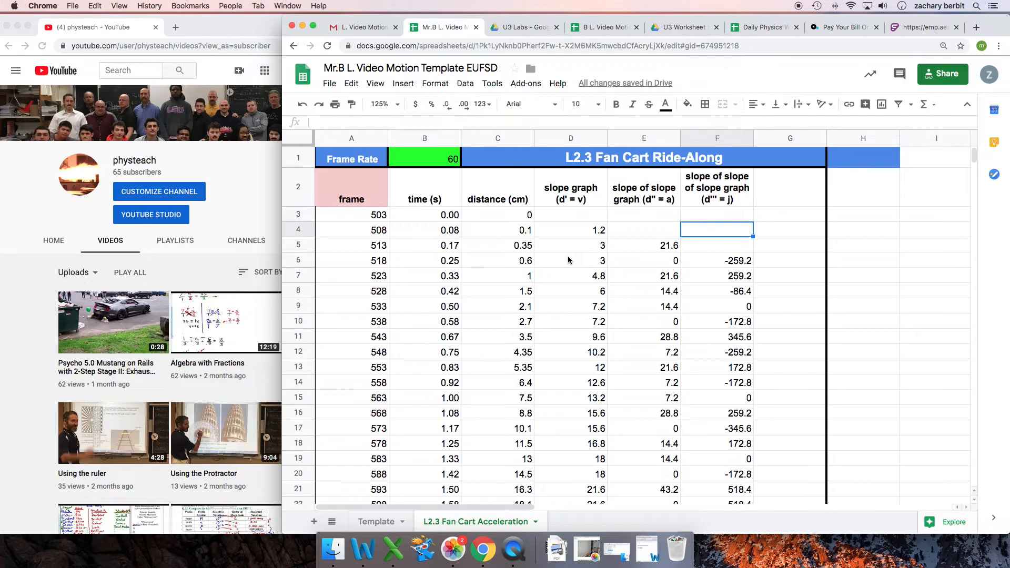
Review the frame formulas in column A, the time formulas in column B, and the starting frame and frame rate they use.
click(359, 218)
click(359, 233)
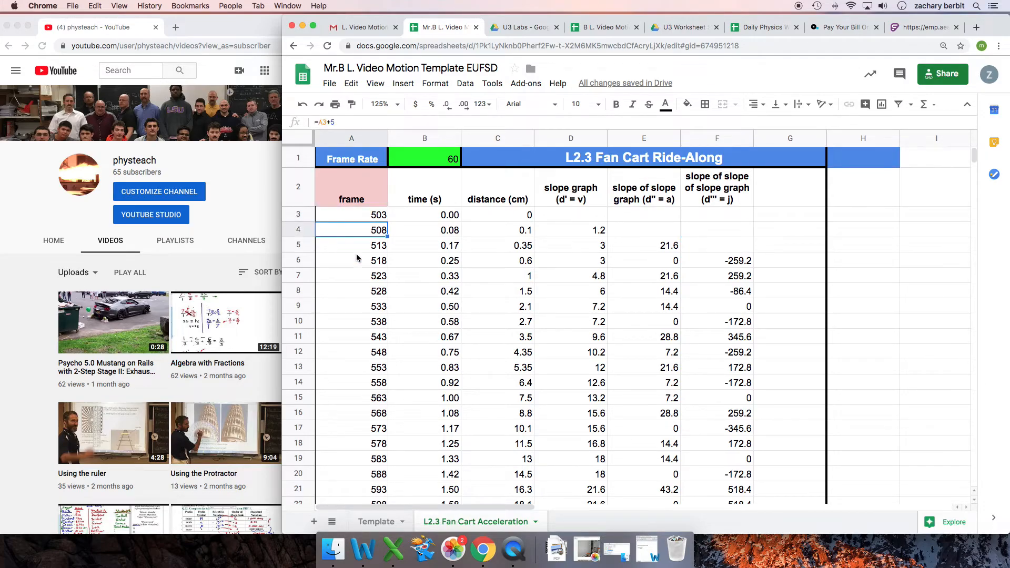
click(357, 259)
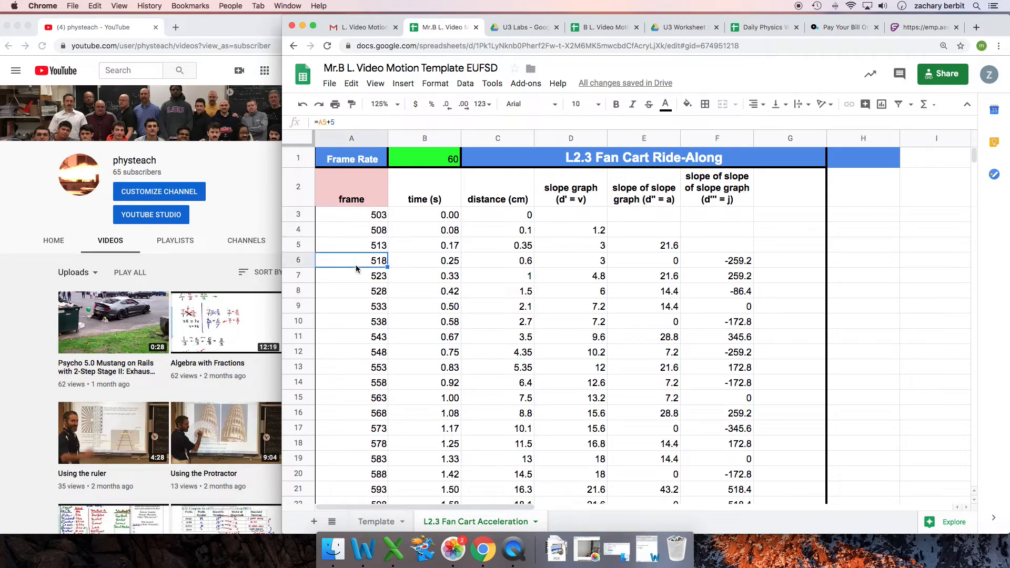
click(428, 216)
click(429, 231)
click(429, 247)
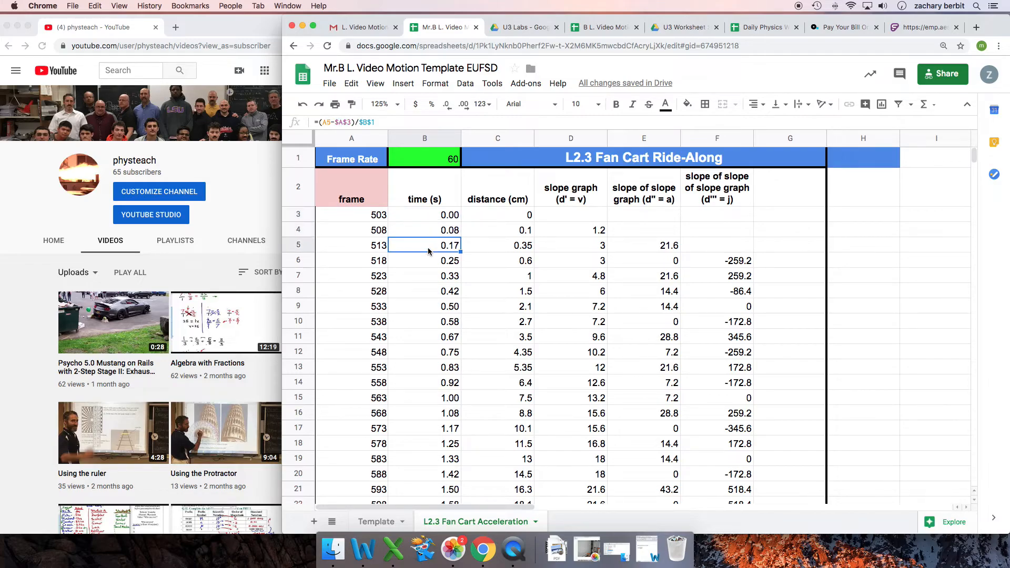
click(375, 213)
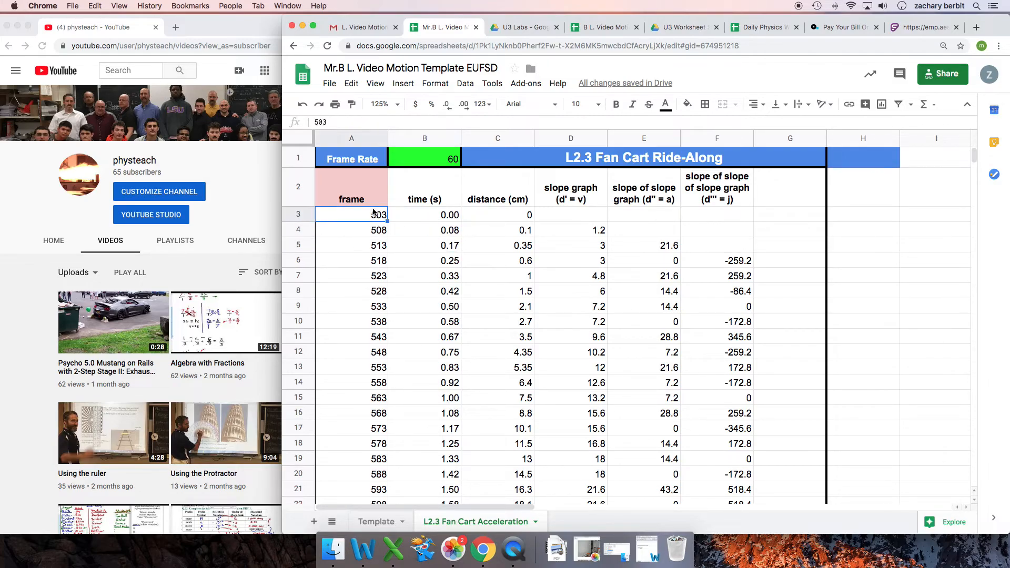
click(441, 163)
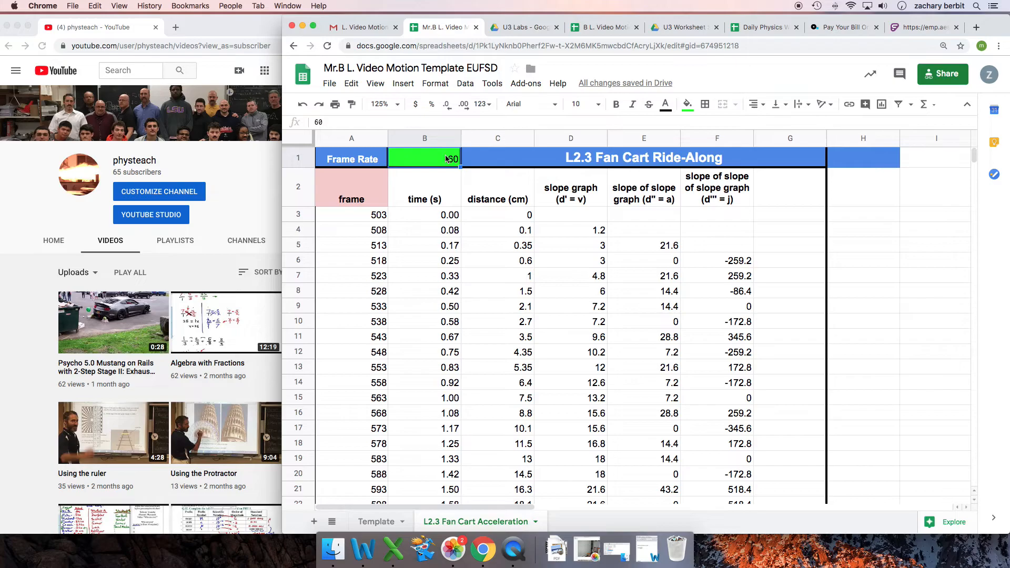
Examine the distance entries in column C and compare the time, velocity and acceleration formulas in rows 4 and 6.
click(484, 214)
click(505, 235)
click(503, 262)
click(508, 293)
click(507, 336)
click(507, 355)
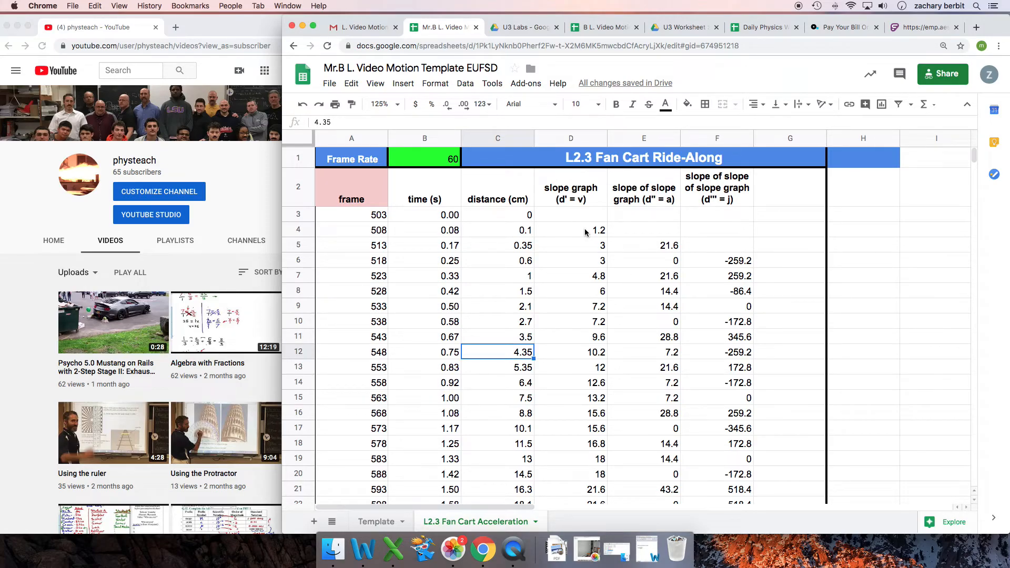
click(506, 233)
click(442, 233)
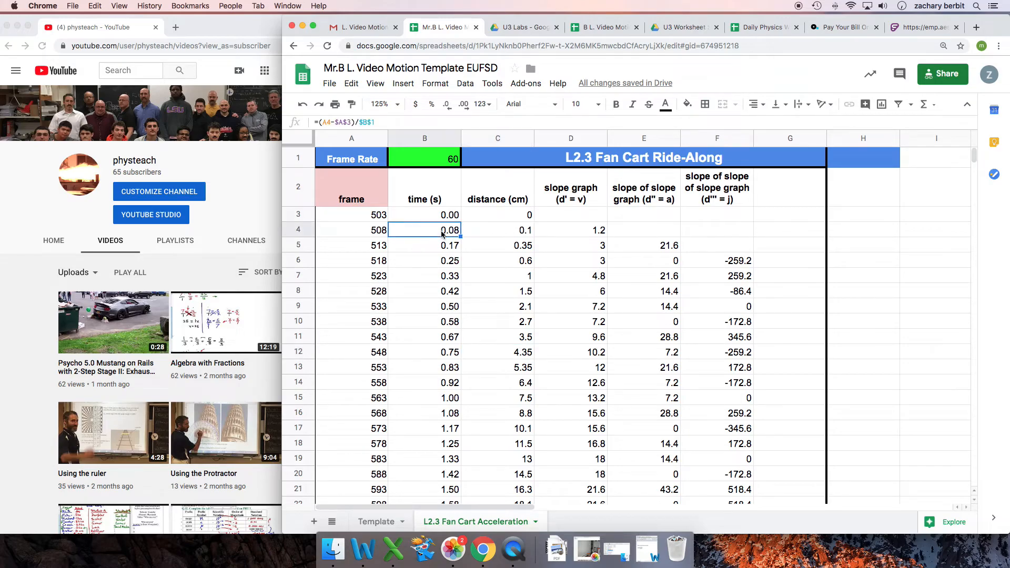
click(563, 231)
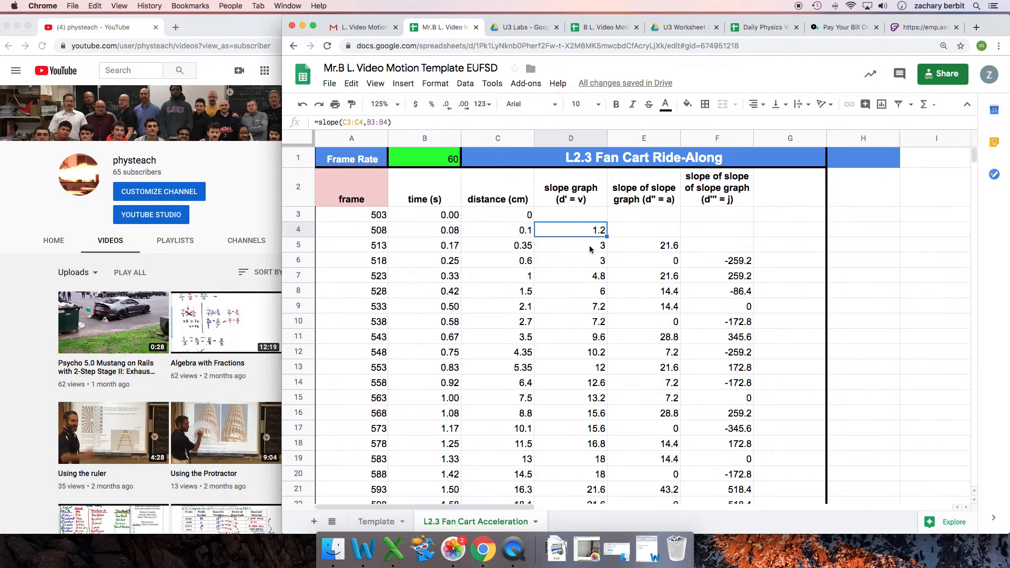
click(430, 233)
double_click(430, 233)
click(446, 262)
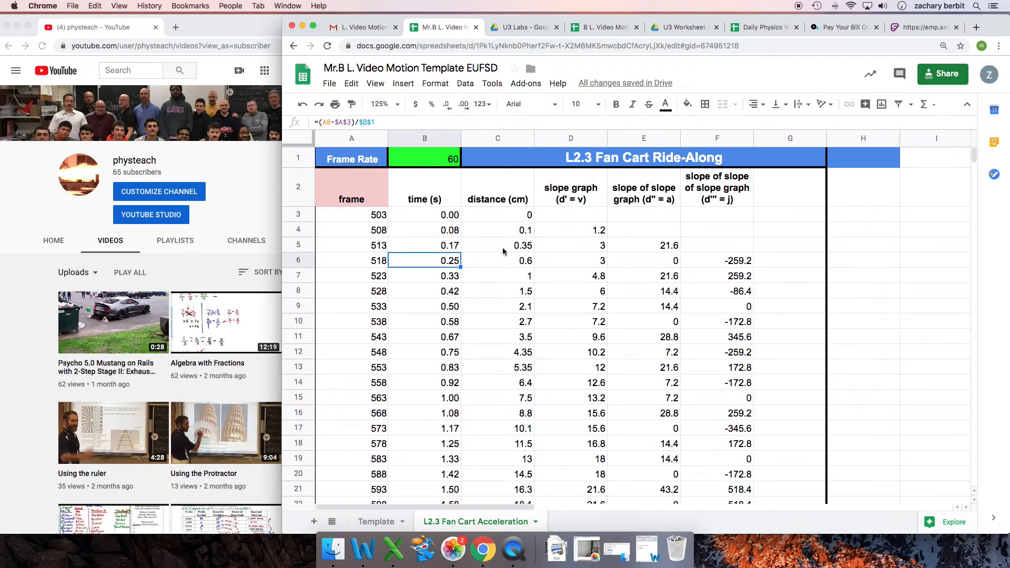
click(670, 257)
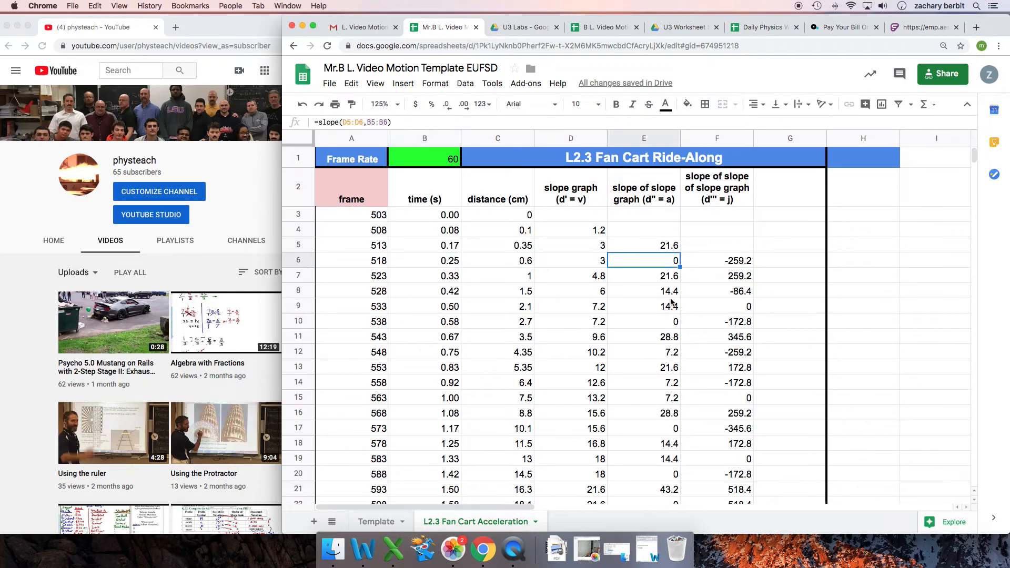
Add an asterisk at the start of the F2 header so it reads *slope of slope of slope graph (d''' = j).
click(697, 200)
double_click(689, 177)
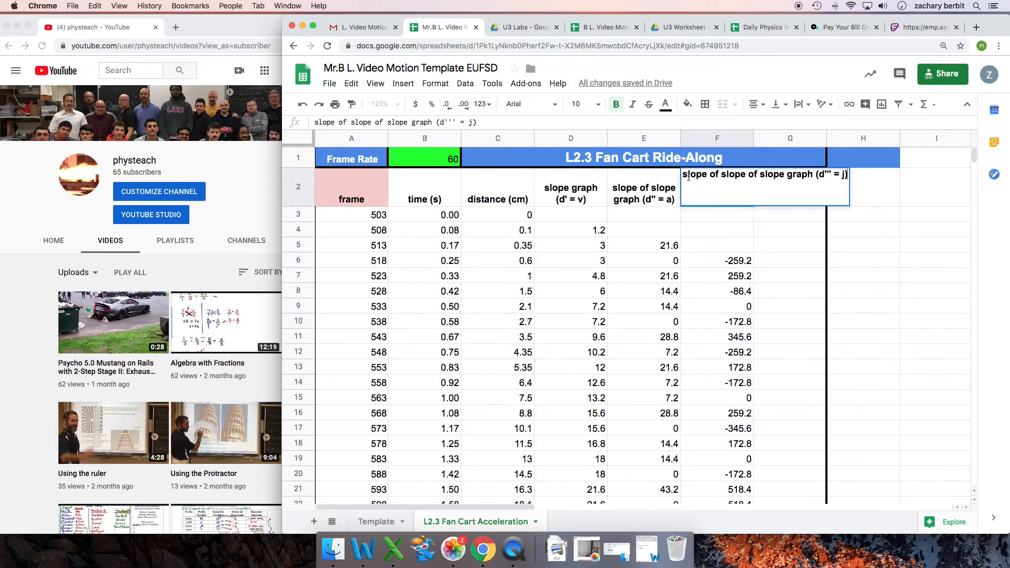
text(*)
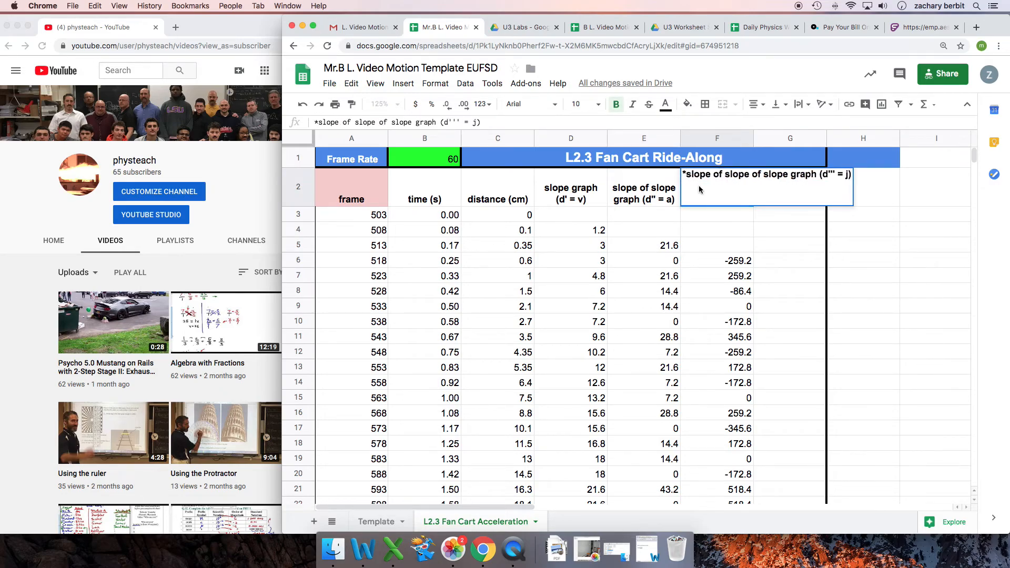
click(720, 230)
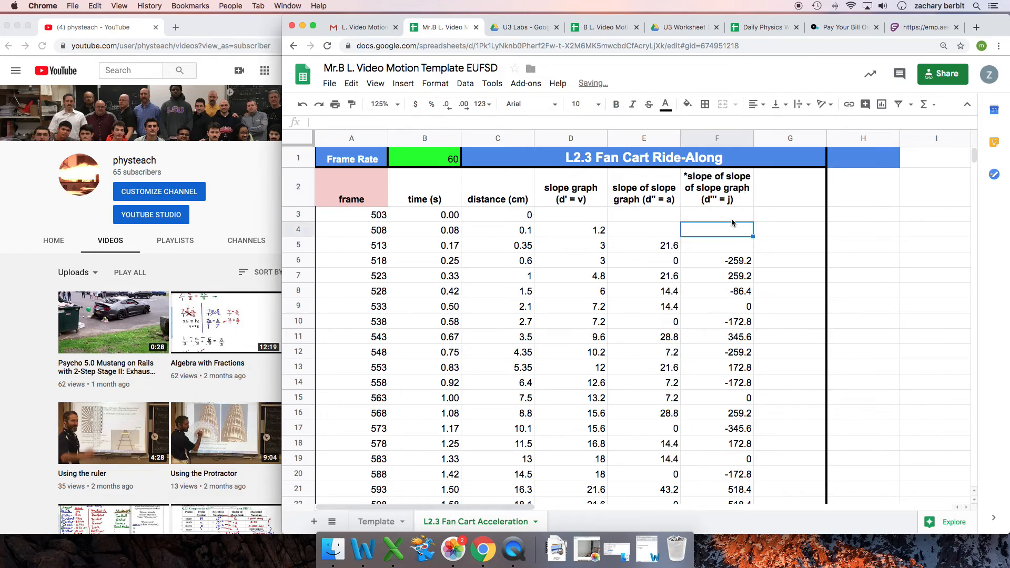
Check the acceleration and time formulas in row 5 and the jerk formulas in F7 and F11.
click(666, 249)
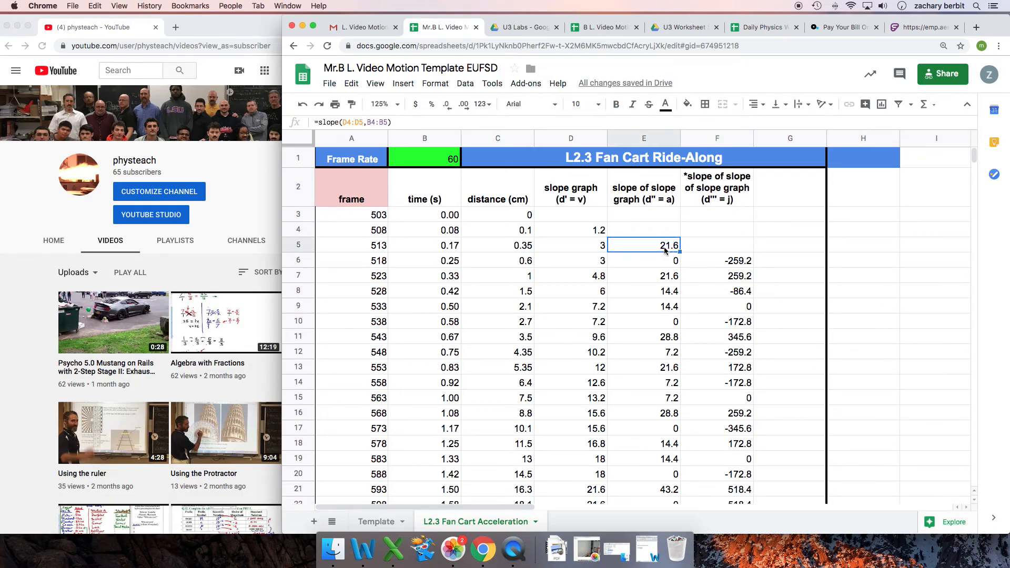
click(433, 252)
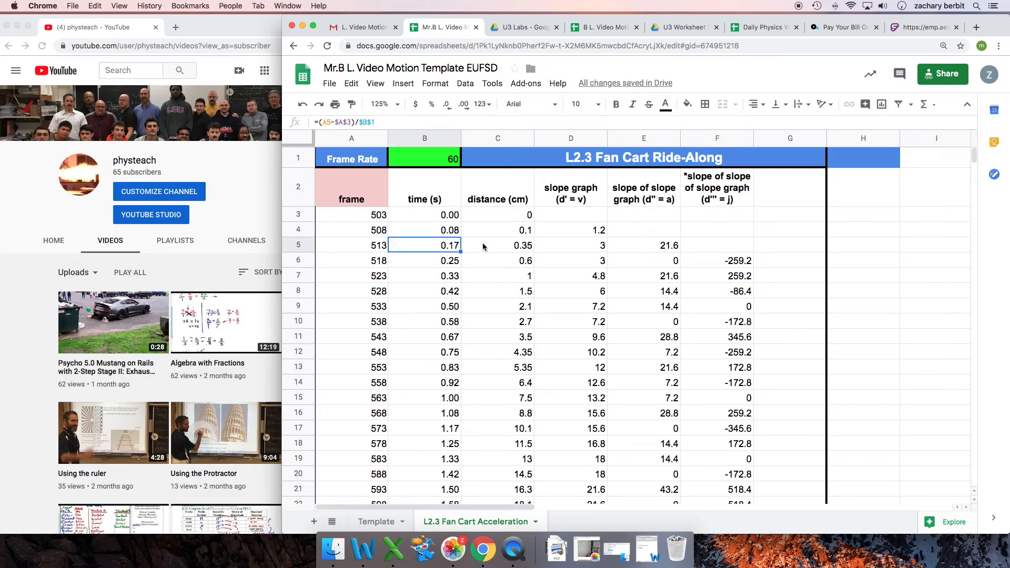
click(746, 273)
click(738, 342)
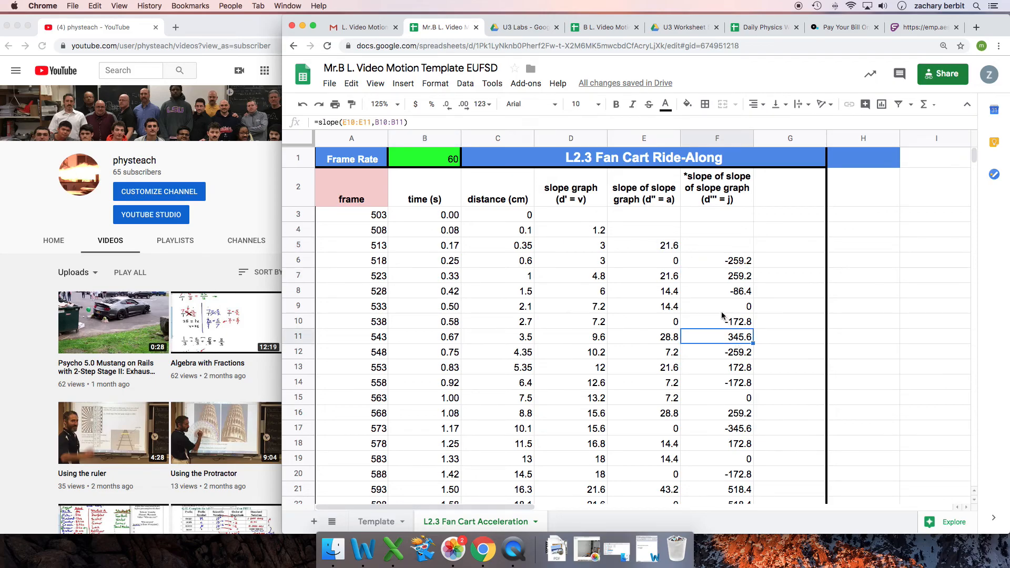